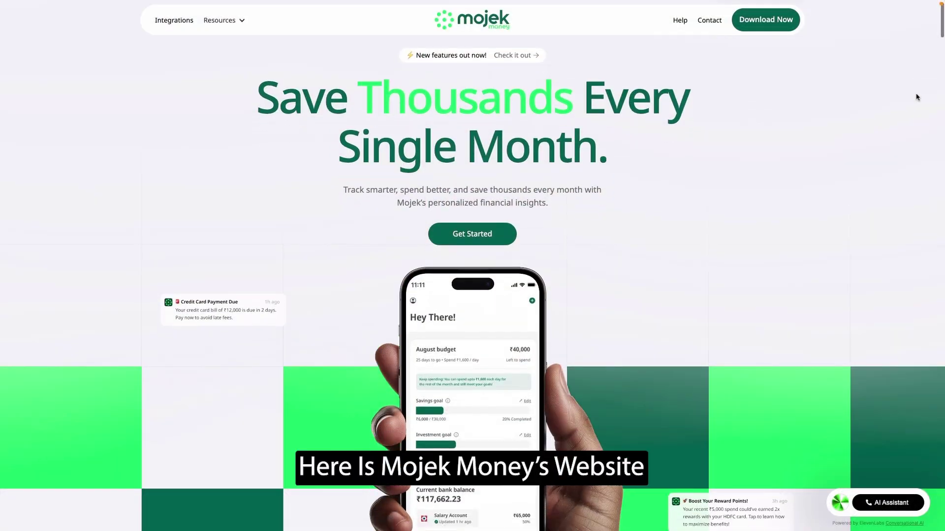
- Scroll down the Mojek Money homepage to watch the hand-held phone's screen content scroll
scroll(918, 97, down, 3)
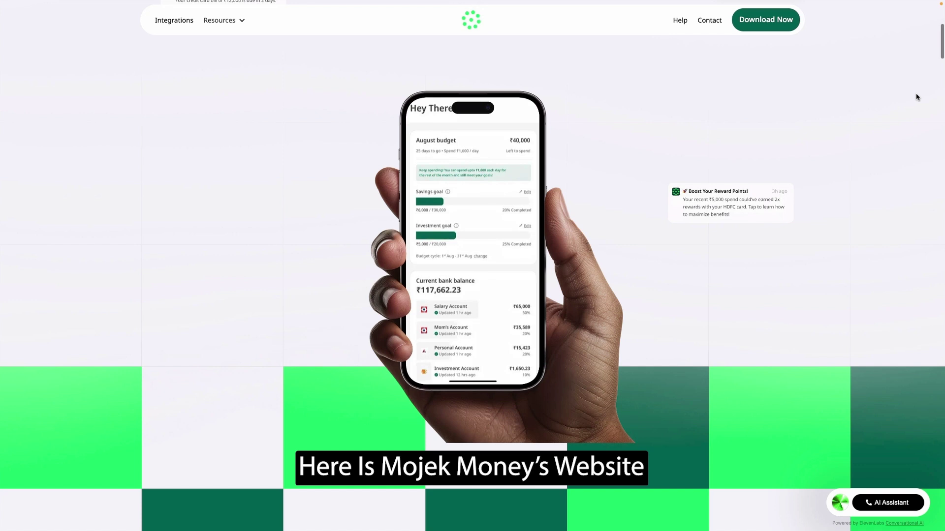
scroll(918, 97, down, 5)
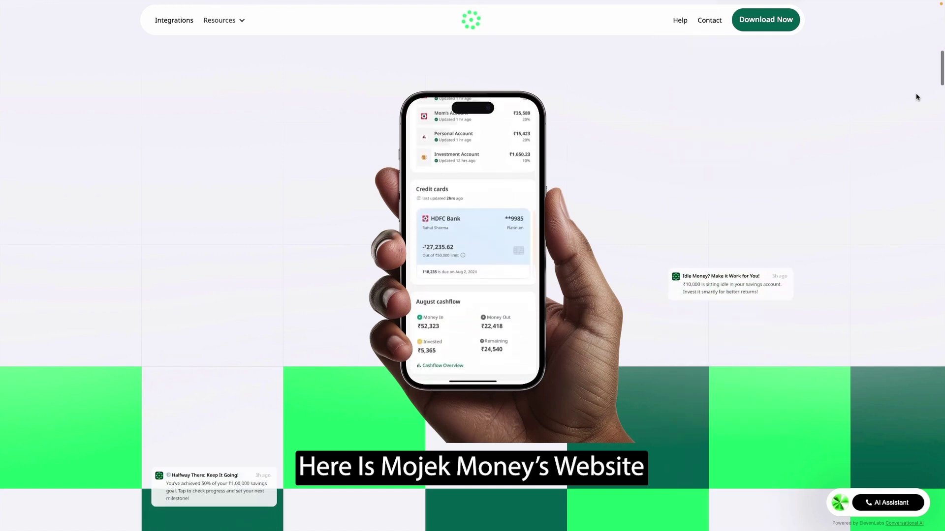
scroll(917, 96, down, 2)
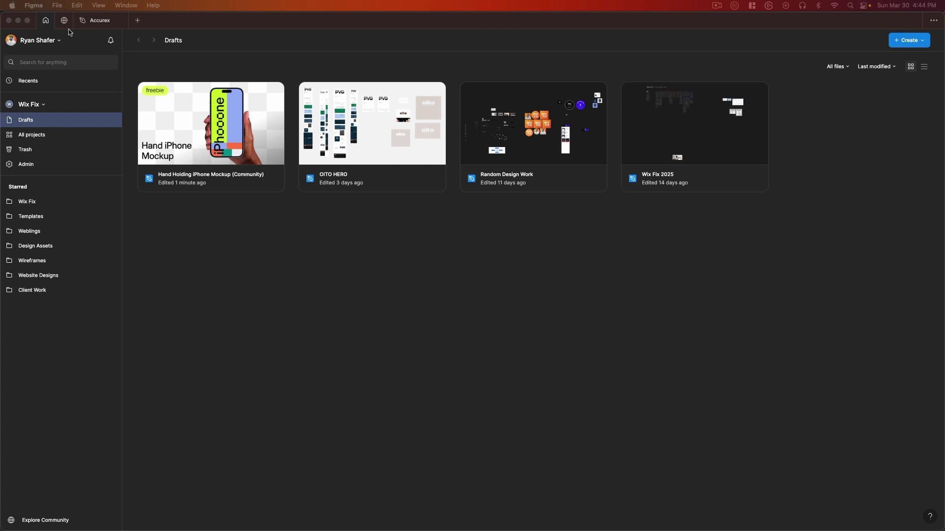
- Search Figma Community for 'iphone hand' and open the Hand Holding iPhone Mockup file
click(43, 526)
click(45, 522)
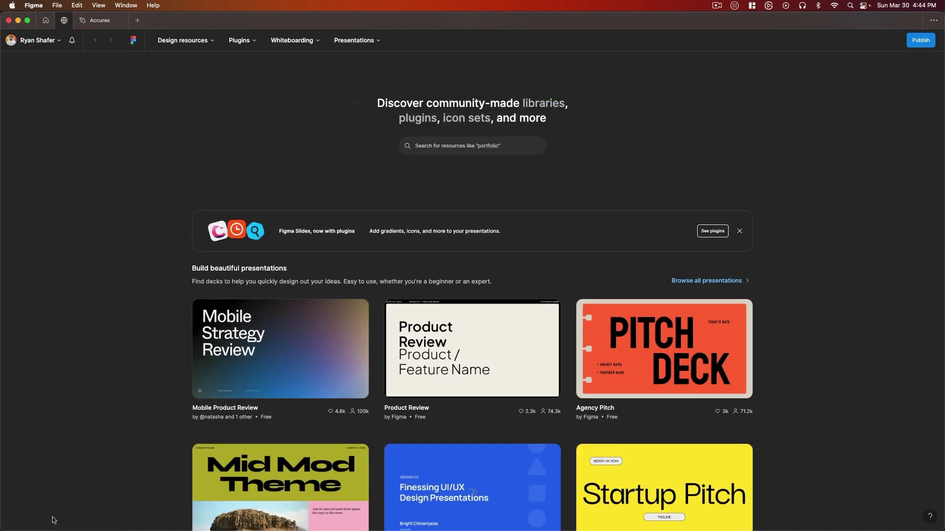
click(480, 143)
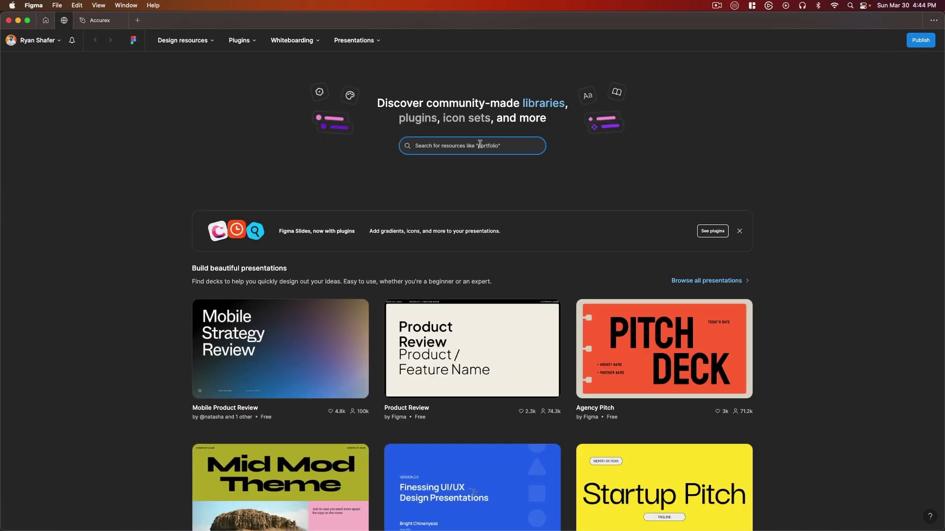
text(iphone hnad)
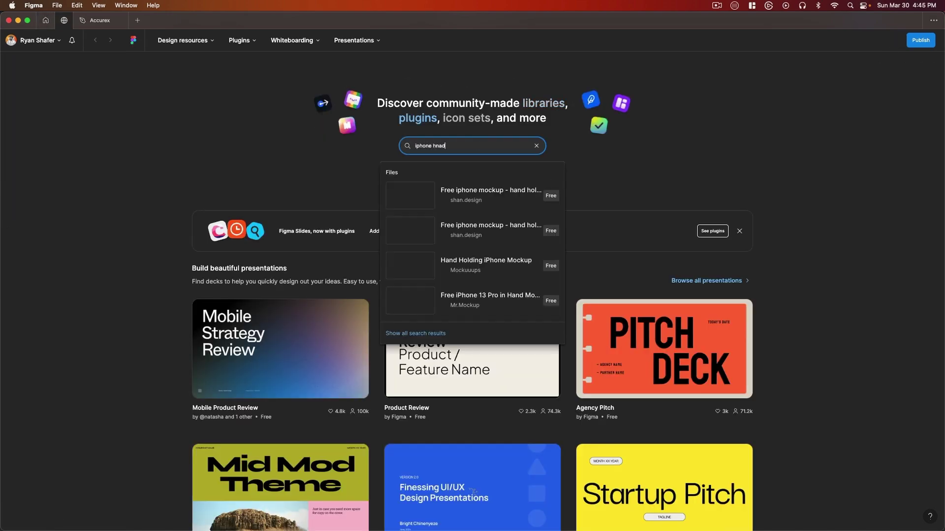
key(Return)
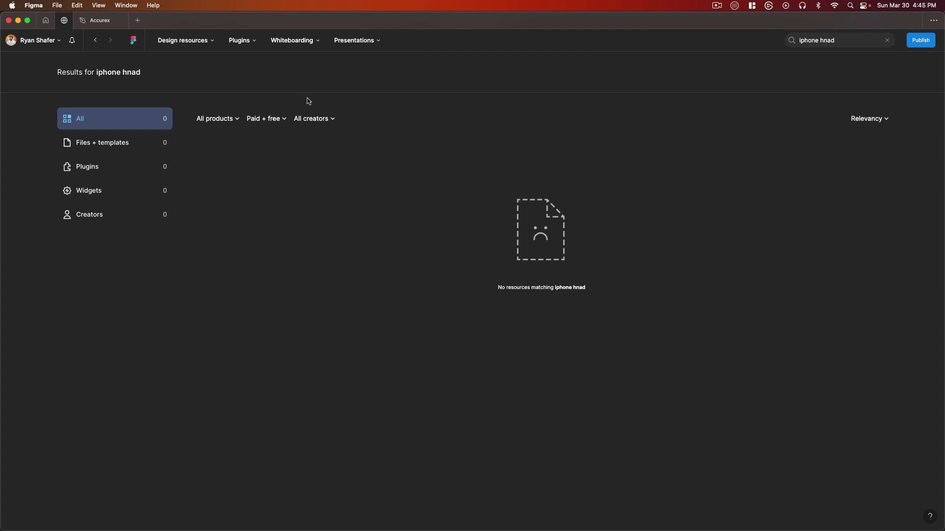
key(super+bracketleft)
text(iphone )
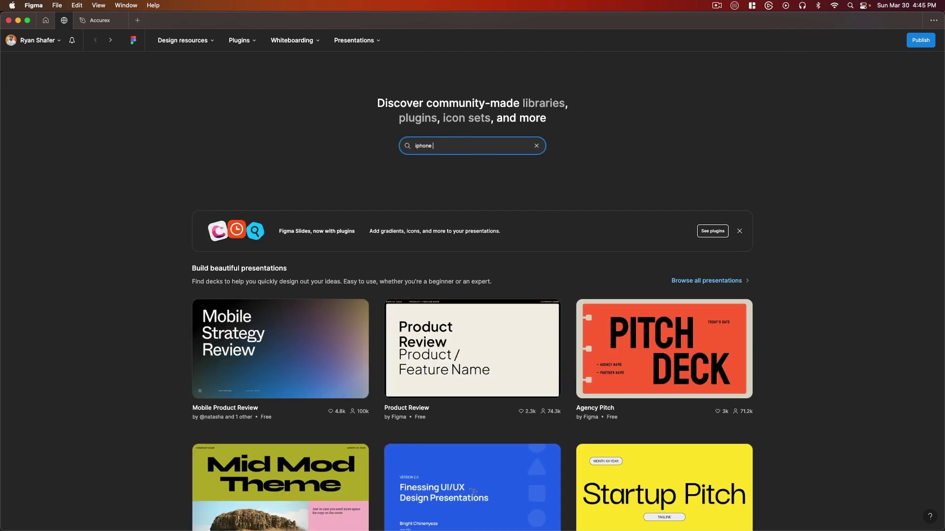
text(hand)
key(Return)
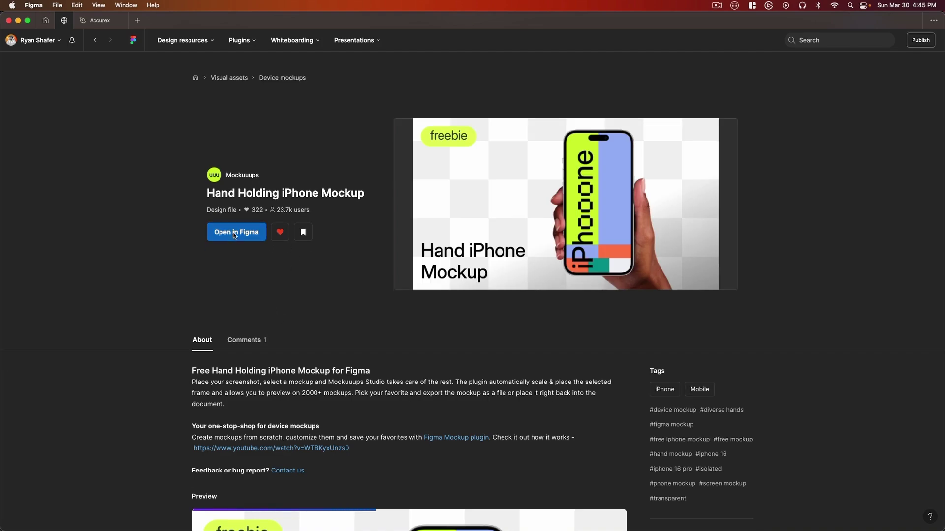
click(234, 235)
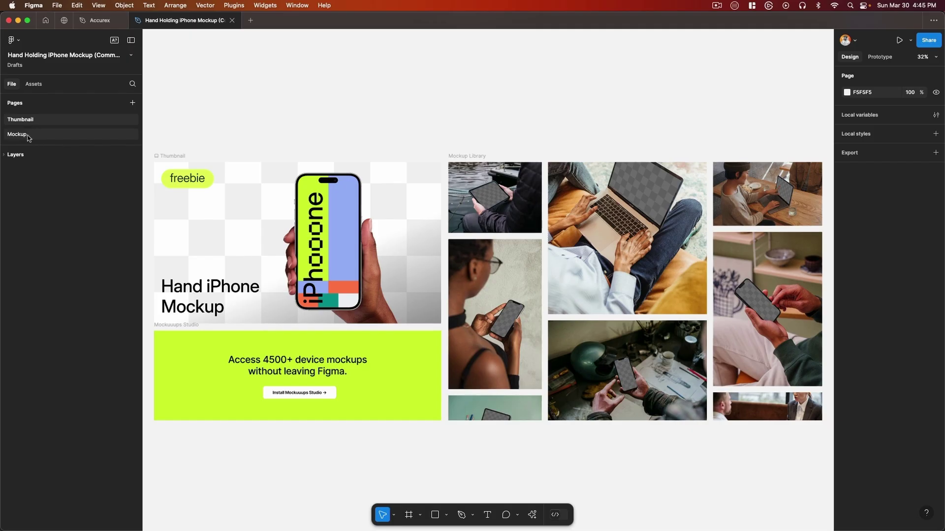
- On the Mockup page, duplicate the Mockup by Mockuuups Studio frame below the original
click(20, 135)
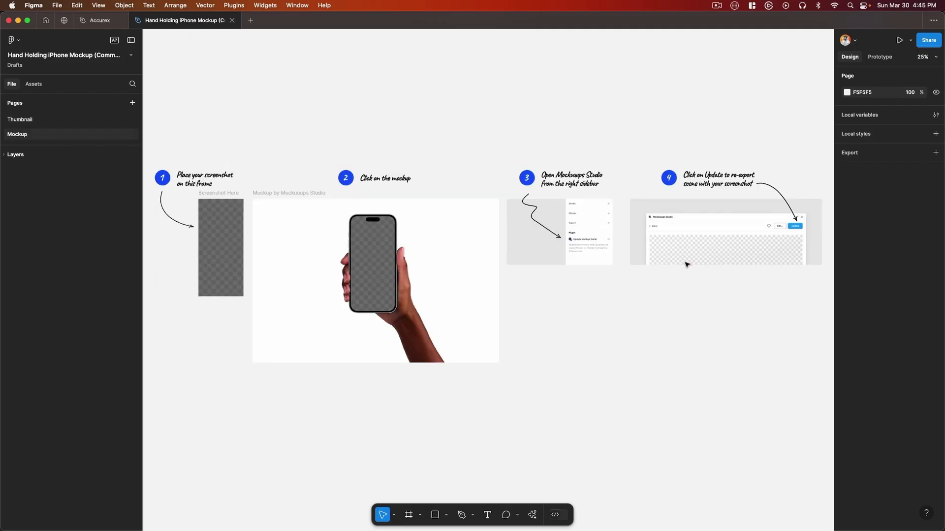
scroll(687, 265, down, 5)
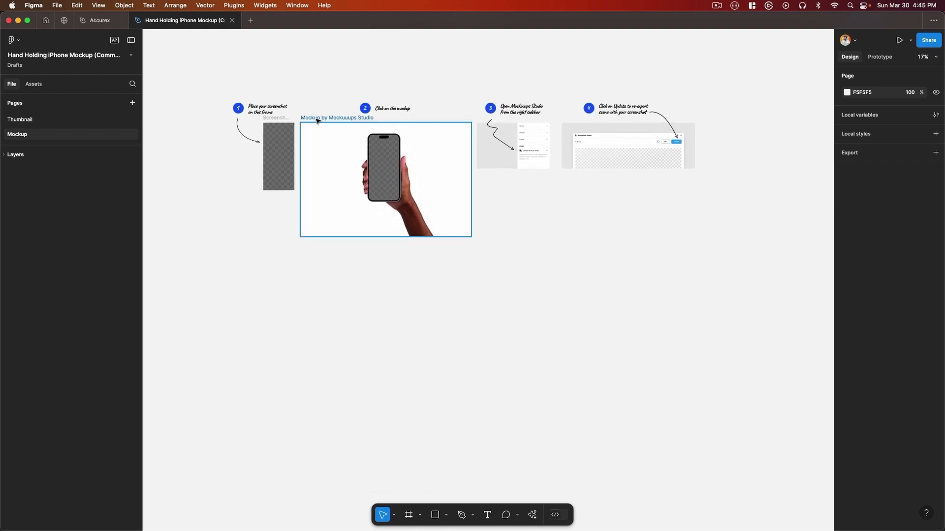
click(318, 118)
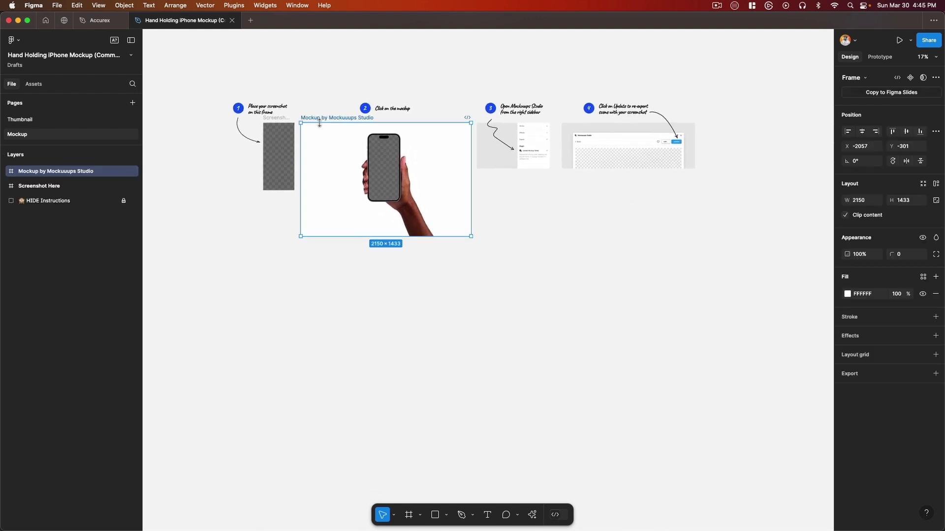
drag(318, 119, 332, 282)
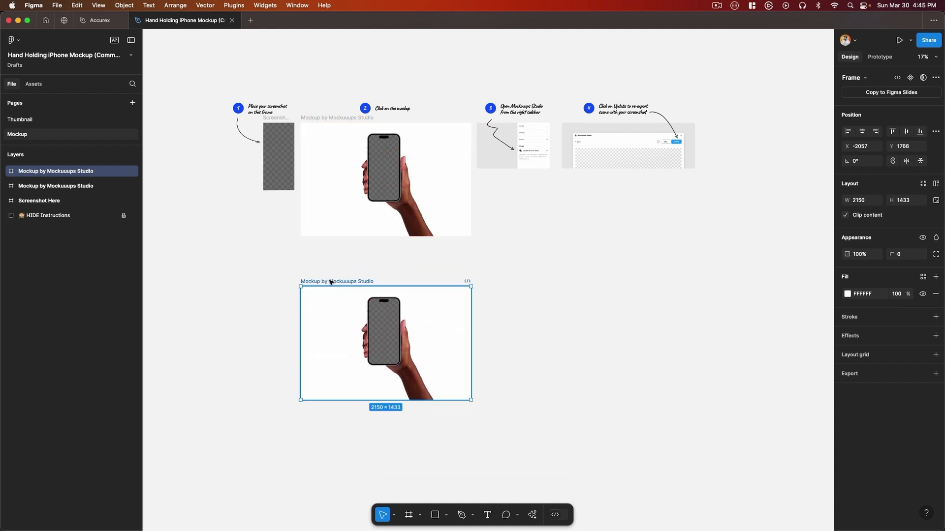
- Lower the hand image inside the copied frame to Y 341
scroll(423, 284, down, 3)
scroll(424, 284, left, 1)
double_click(421, 284)
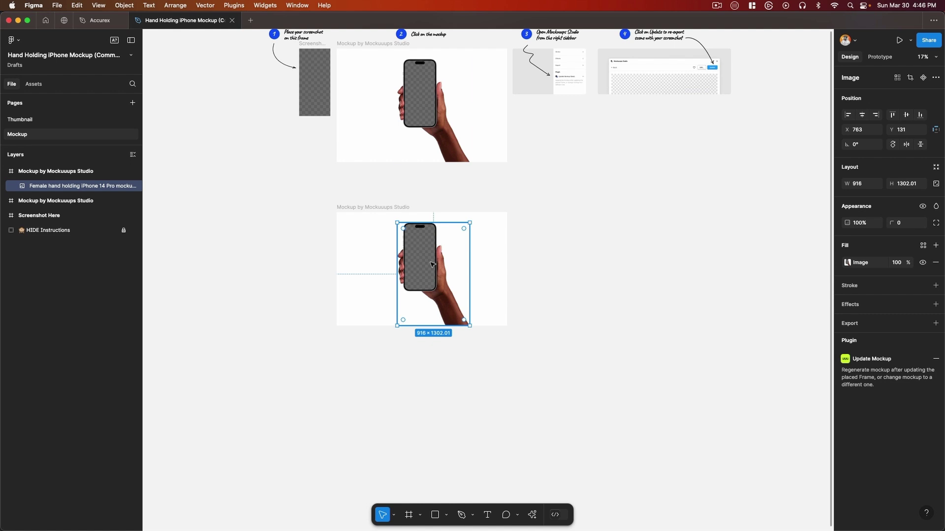
mouse_move(432, 264)
mouse_down()
mouse_move(432, 289)
mouse_move(432, 260)
mouse_up()
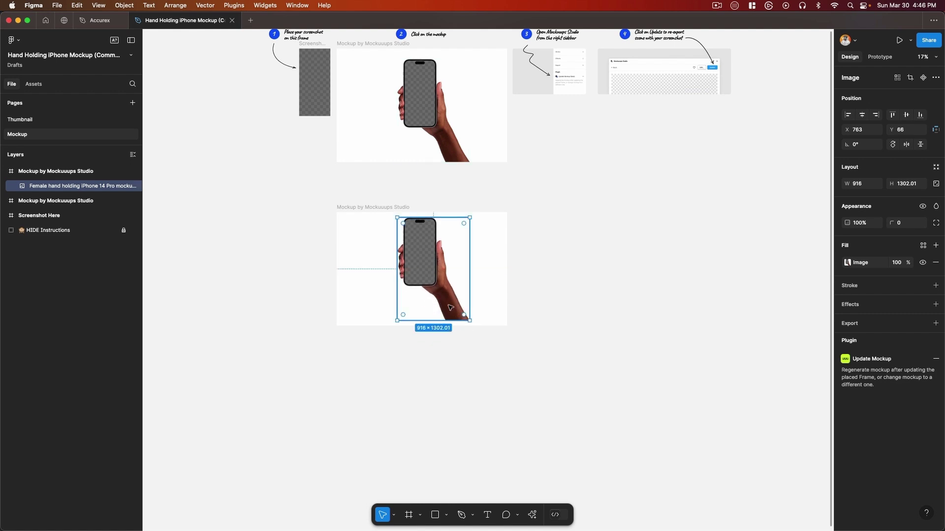
key(super+z)
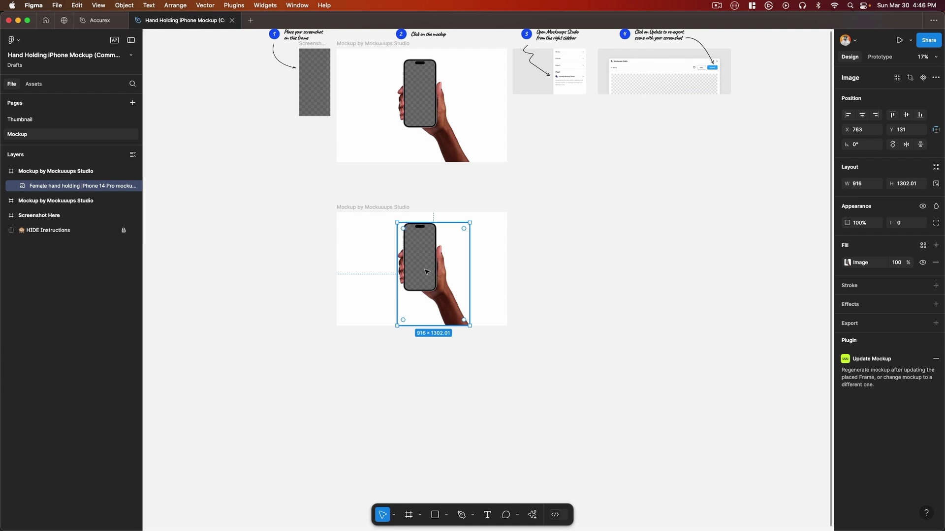
drag(427, 272, 428, 289)
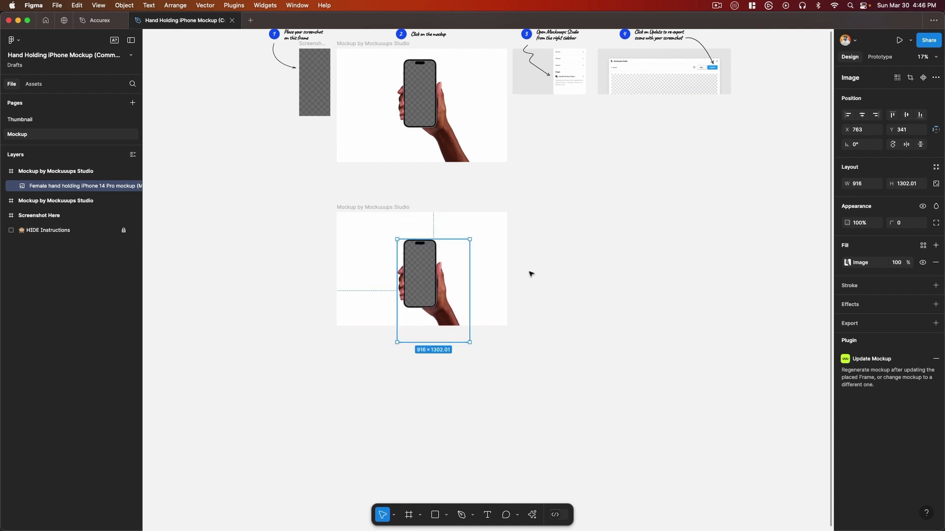
click(495, 273)
- Scale the copied mockup frame down proportionally to 1025 × 800
click(370, 209)
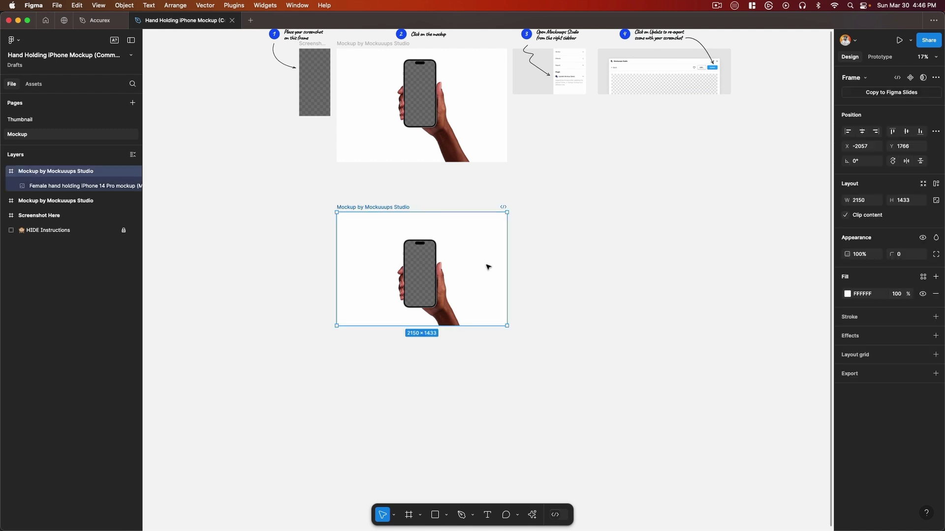
key(k)
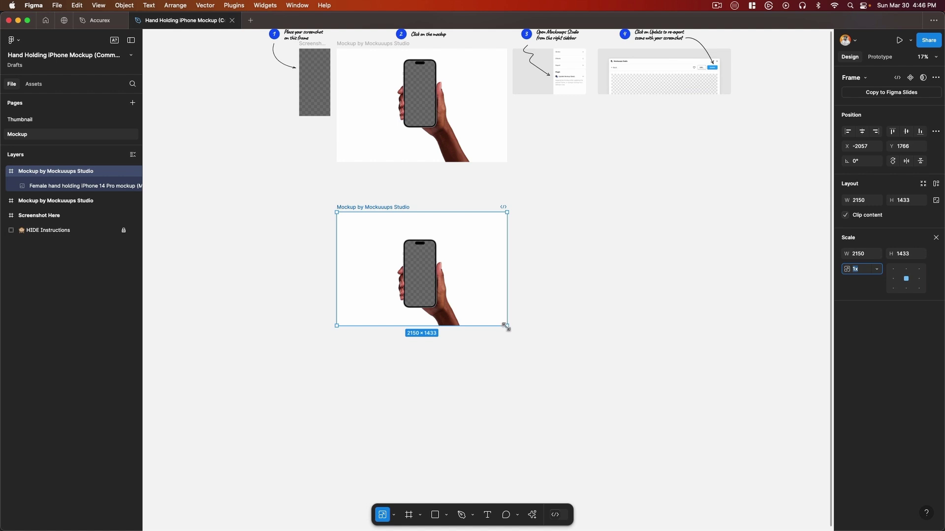
drag(505, 327, 418, 267)
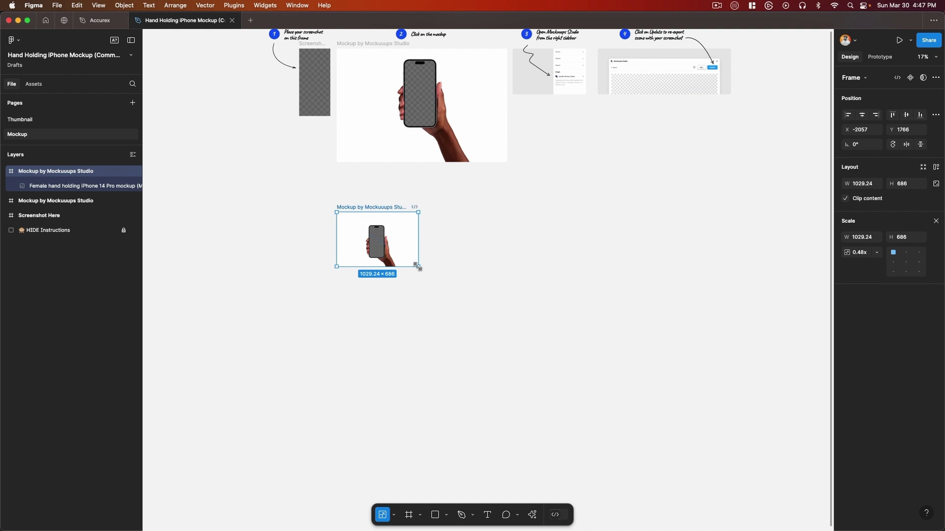
click(866, 184)
text(1025)
key(Tab)
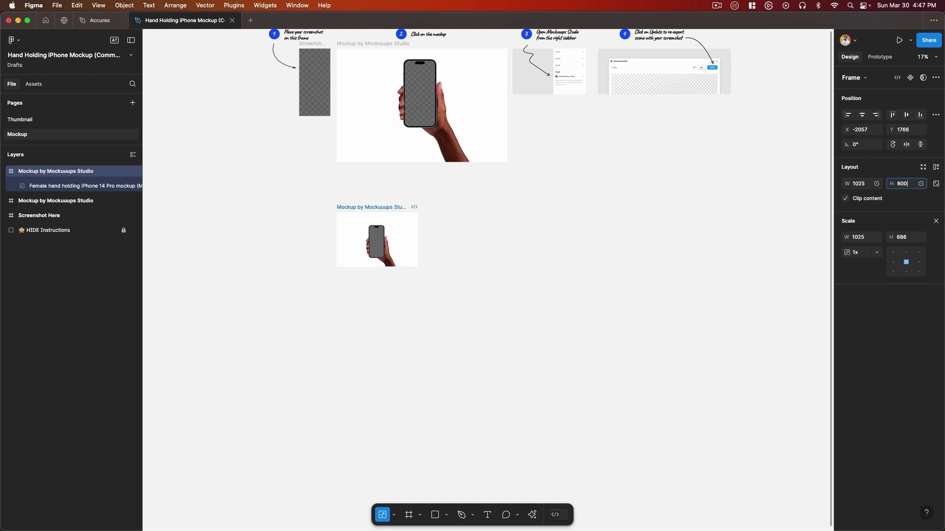
key(Return)
- Move the hand-held phone image lower inside the frame, to Y 301
scroll(409, 274, up, 5)
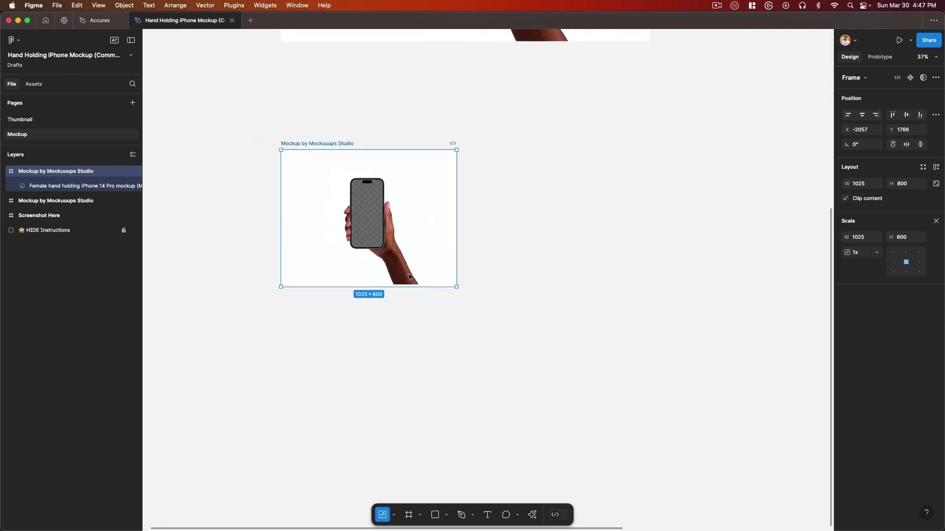
scroll(409, 277, left, 3)
click(437, 221)
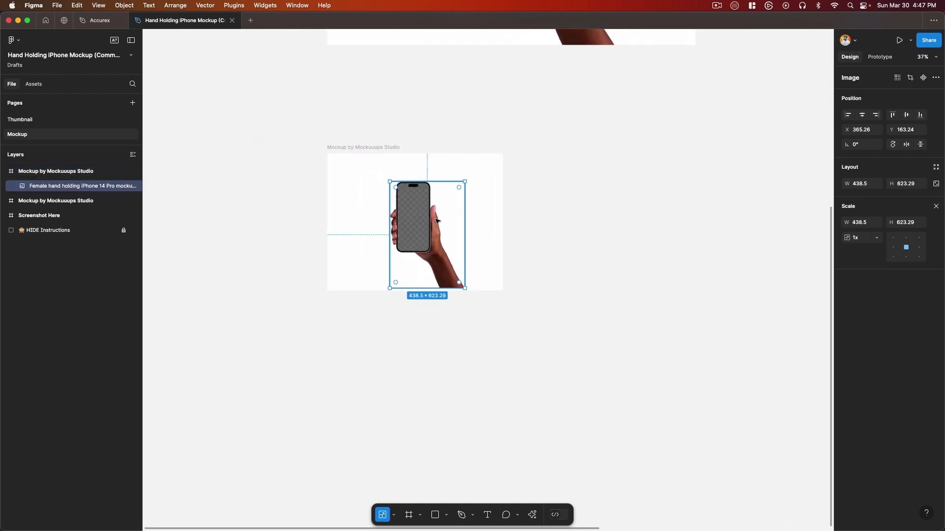
key(v)
drag(437, 220, 432, 245)
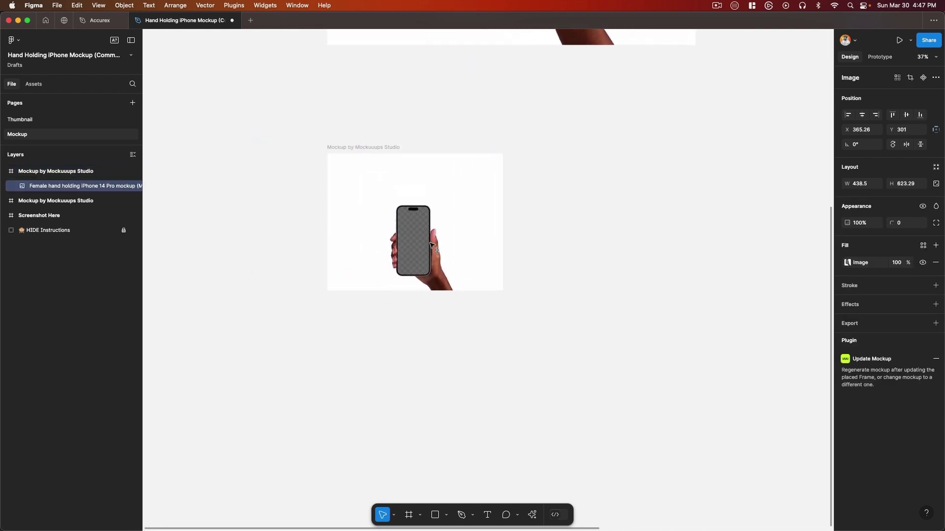
click(574, 231)
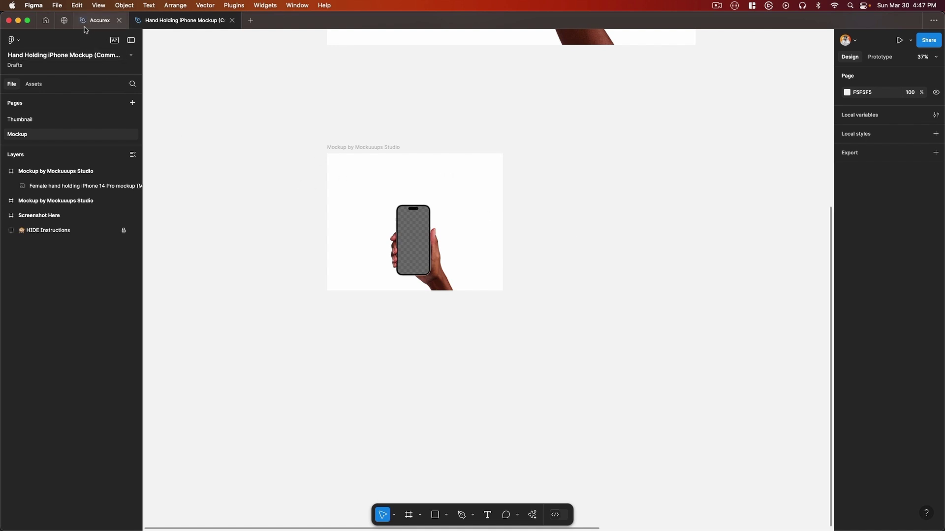
- Copy the Accent Light 3 colour from the Accurex Pricing page's Hero frame
click(100, 20)
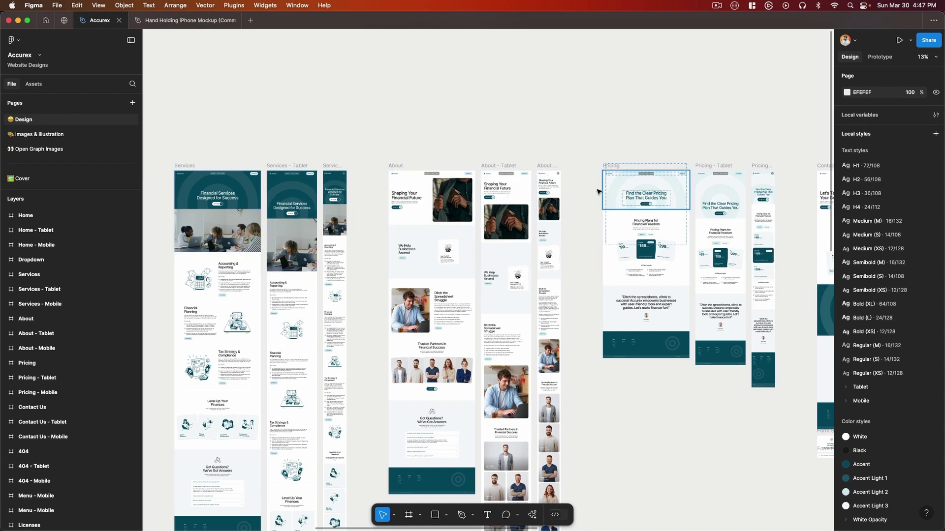
scroll(598, 191, up, 5)
scroll(626, 202, right, 4)
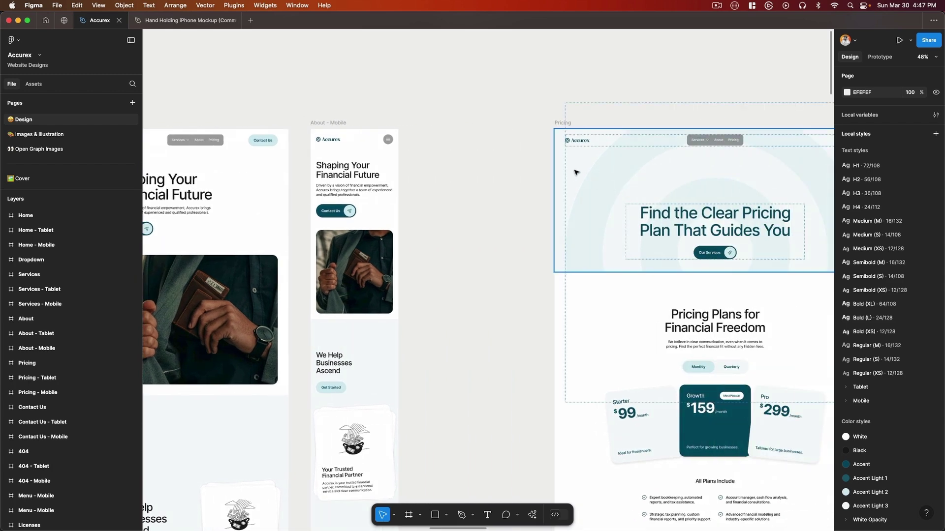
click(561, 165)
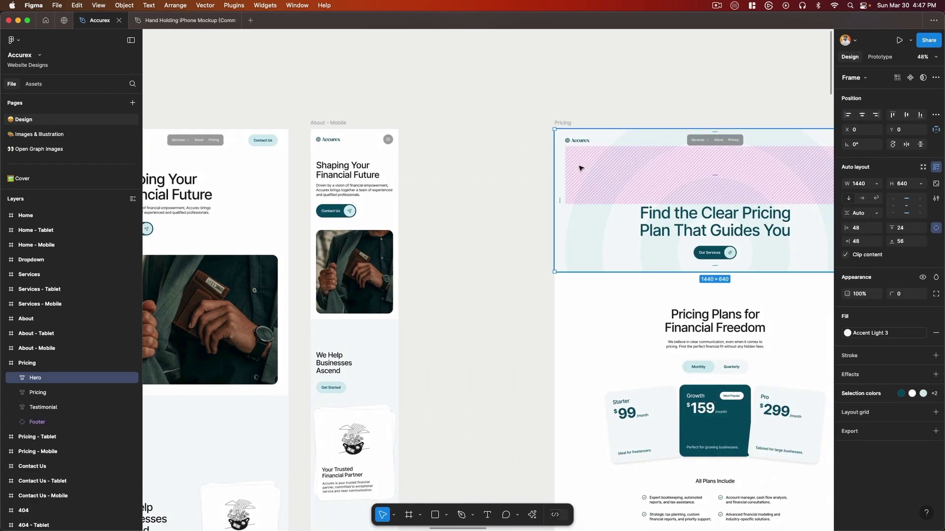
click(847, 333)
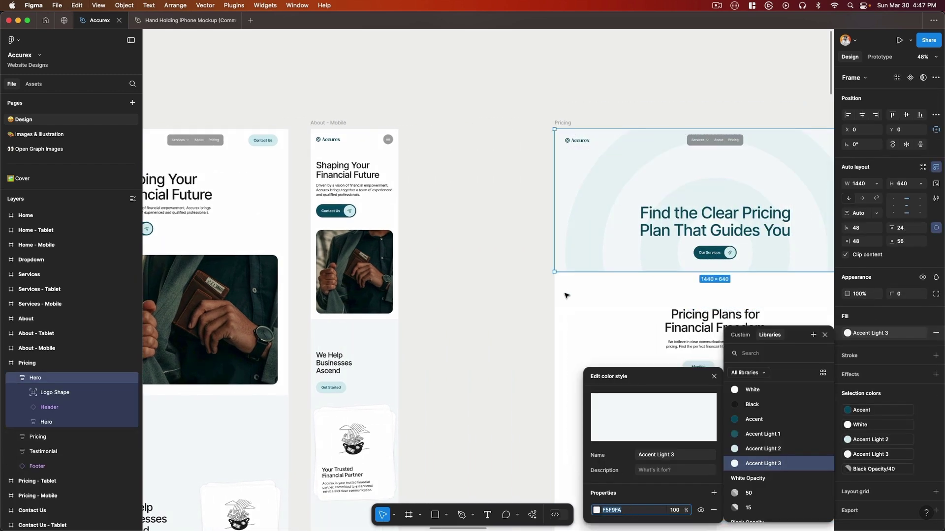
- Paste F5F9FA as the Mockup by Mockuuups Studio frame's fill colour
click(184, 20)
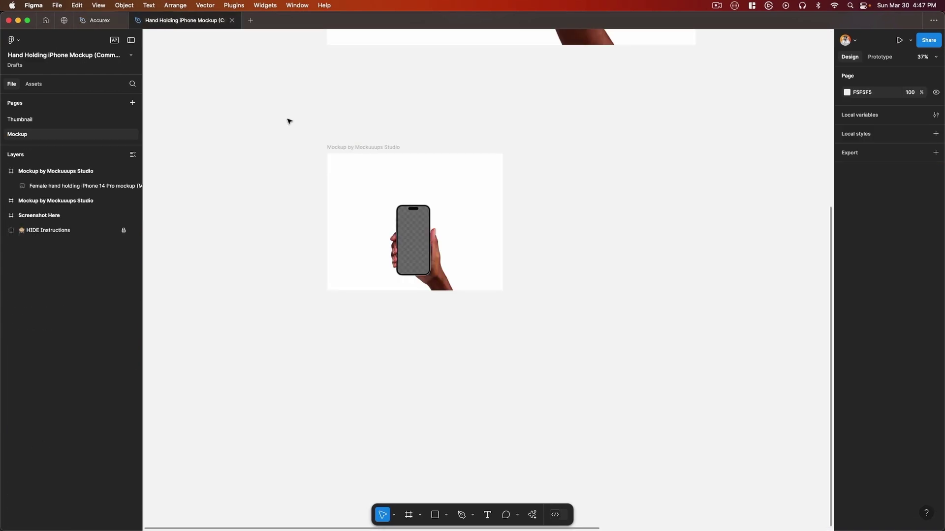
click(357, 147)
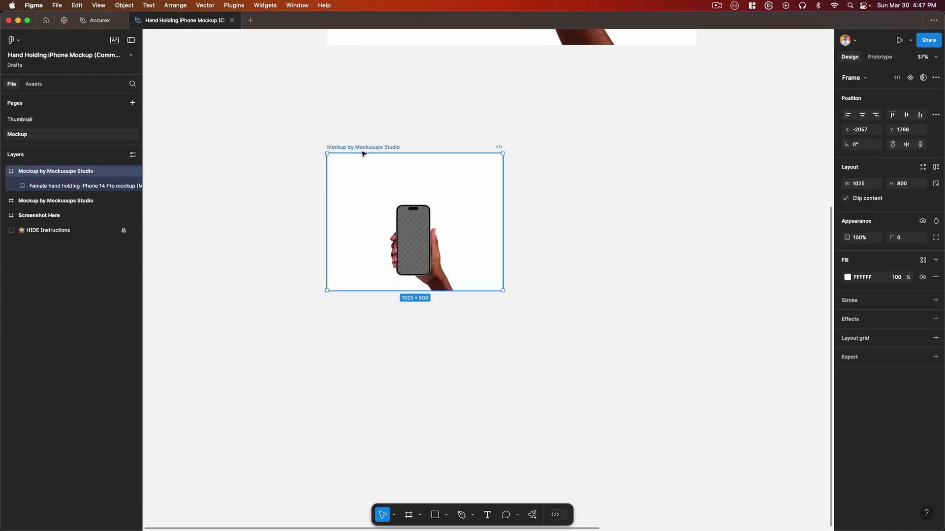
click(874, 277)
text(F5F9FA)
key(Return)
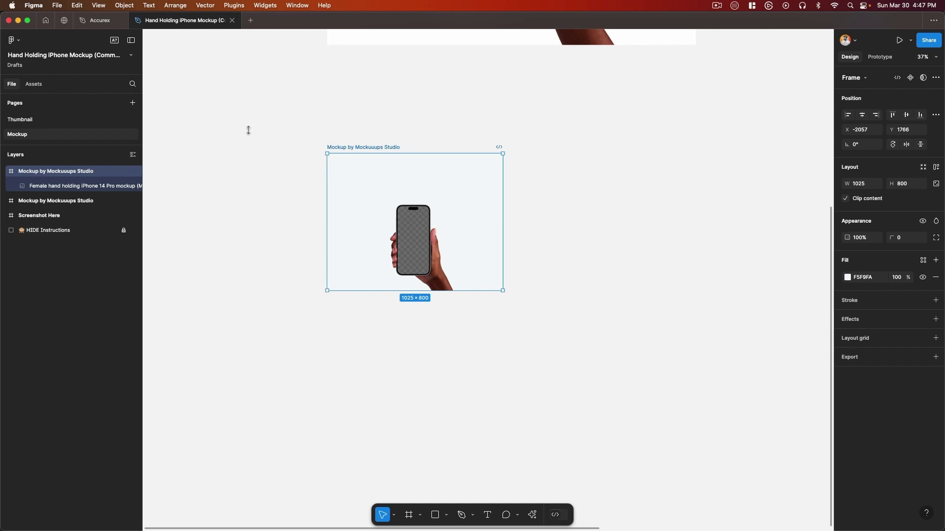
- Copy the concentric ring shape from the Accurex Services hero
click(100, 20)
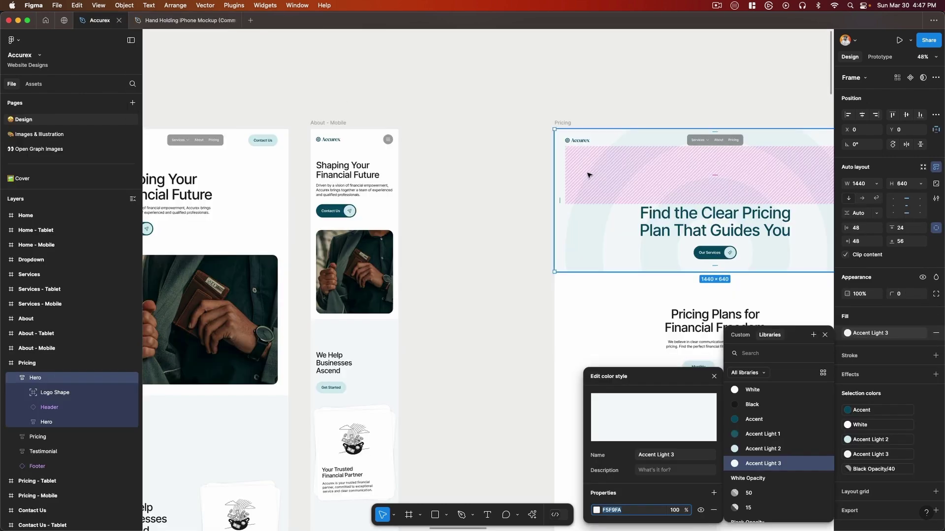
scroll(594, 246, down, 5)
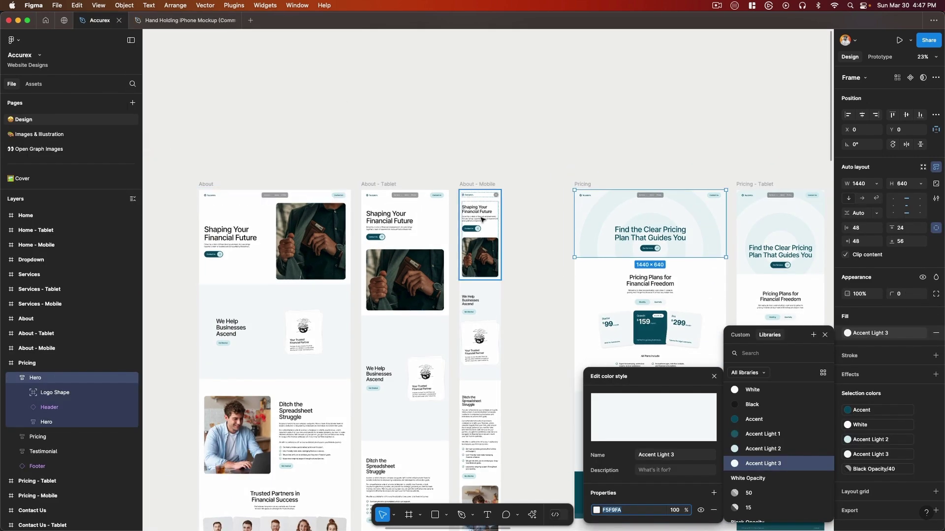
scroll(481, 220, left, 15)
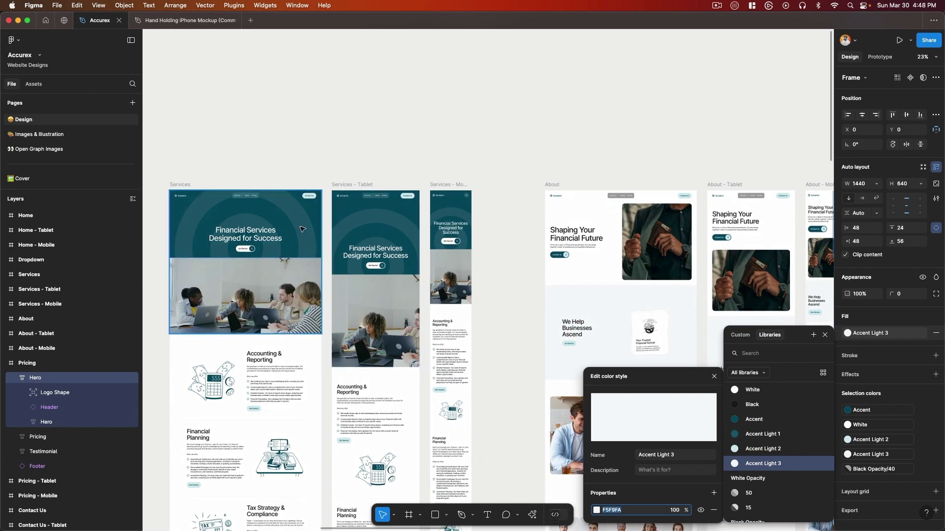
click(302, 229)
double_click(302, 229)
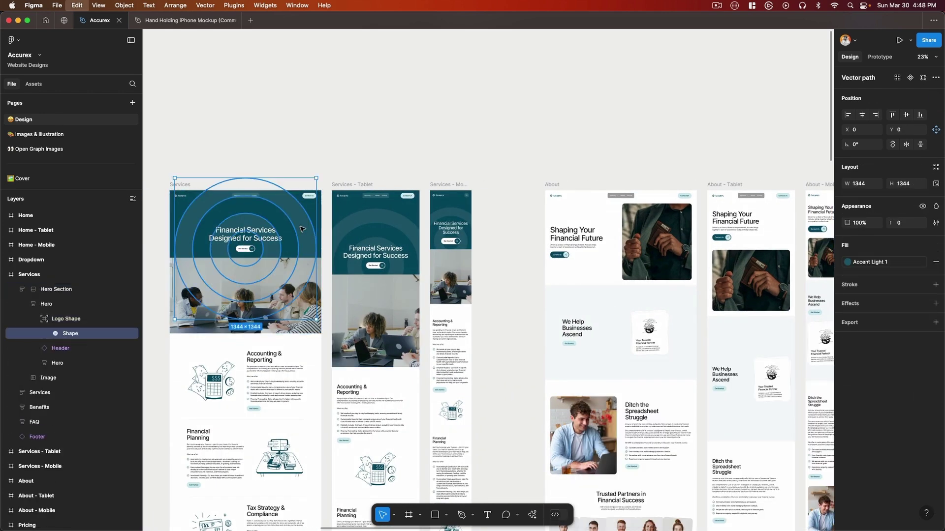
- Paste the rings into the mockup file, scale them to half size and nest them in the frame
click(187, 21)
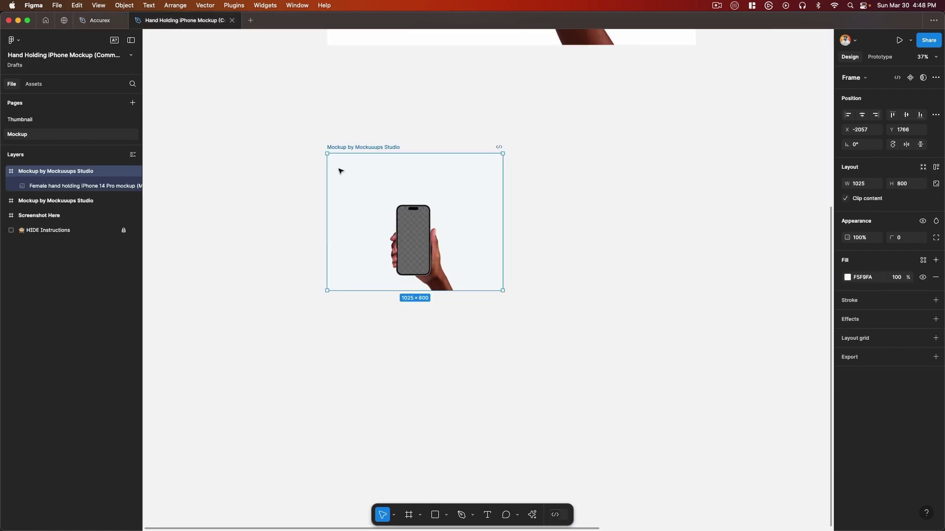
key(super+v)
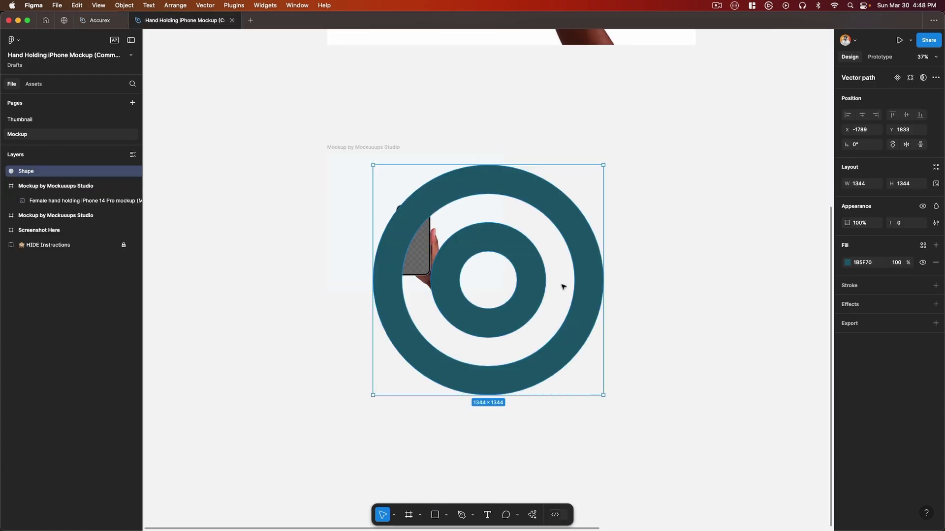
key(k)
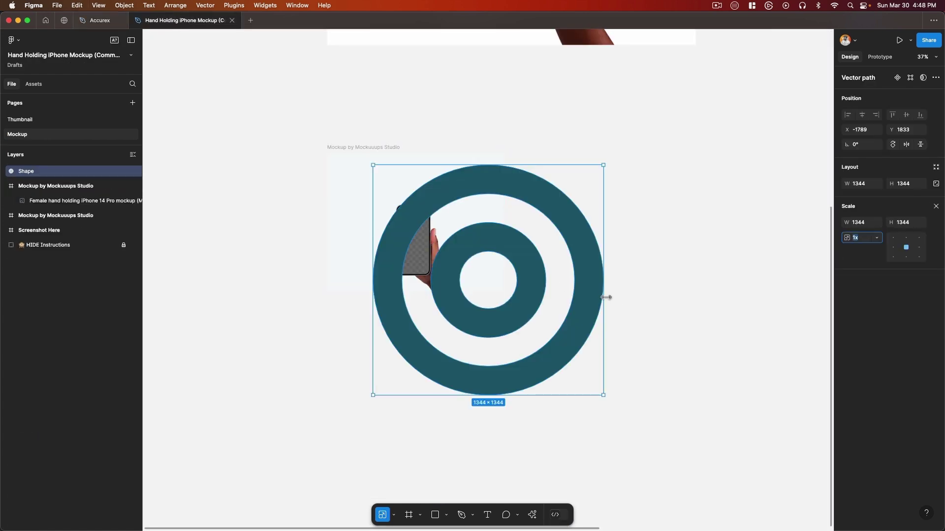
drag(605, 296, 508, 294)
drag(26, 171, 43, 181)
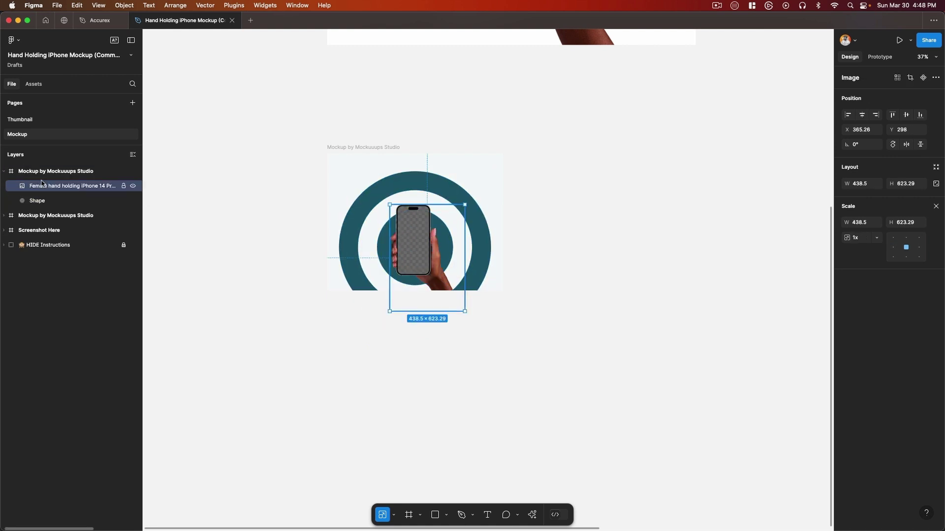
- Fade the rings' 1B5F70 fill to a faint opacity and select the frame name for renaming
click(42, 199)
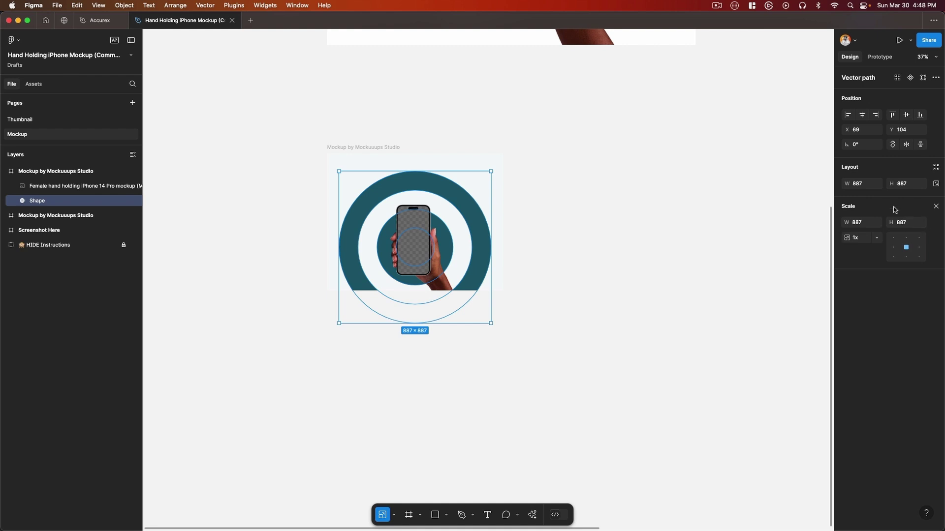
key(v)
click(898, 262)
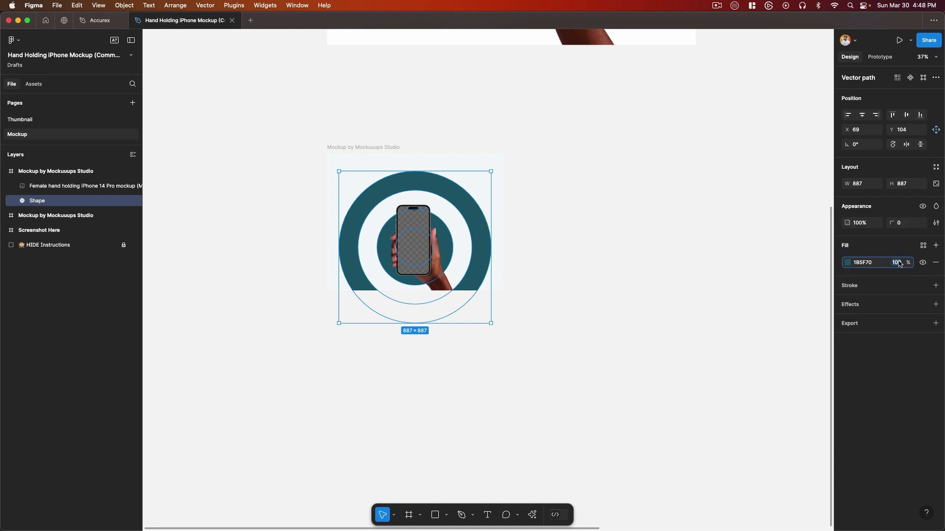
text(10)
key(Return)
click(585, 249)
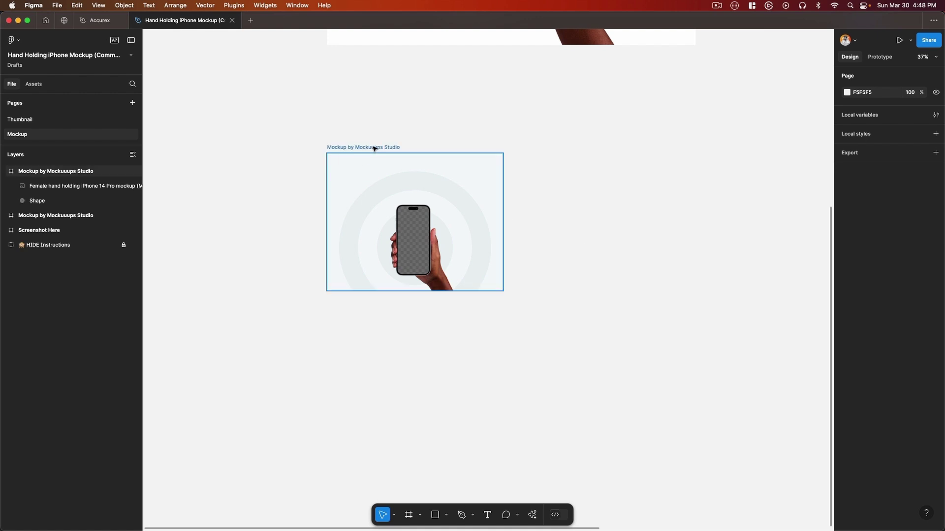
double_click(394, 150)
triple_click(372, 148)
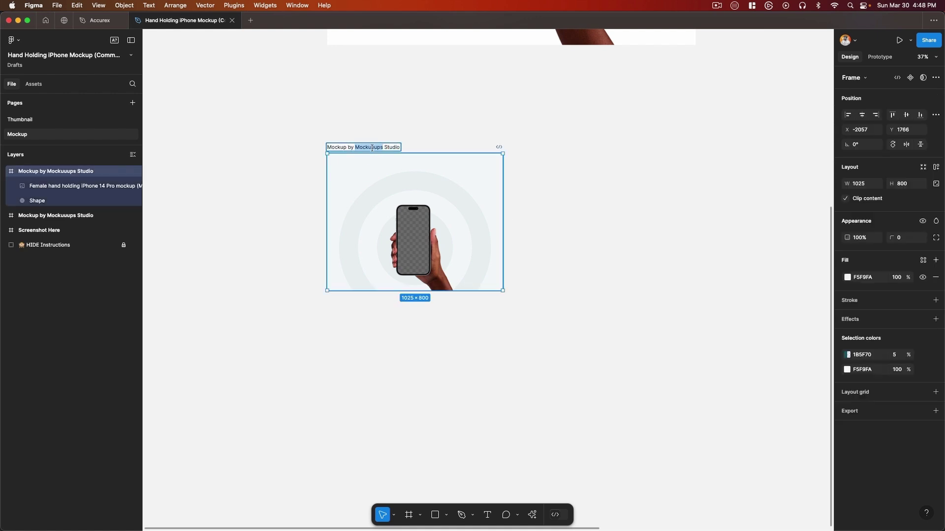
- Name the frame '1025x800 - Mockup' and select the hand-held iPhone image
text(1025)
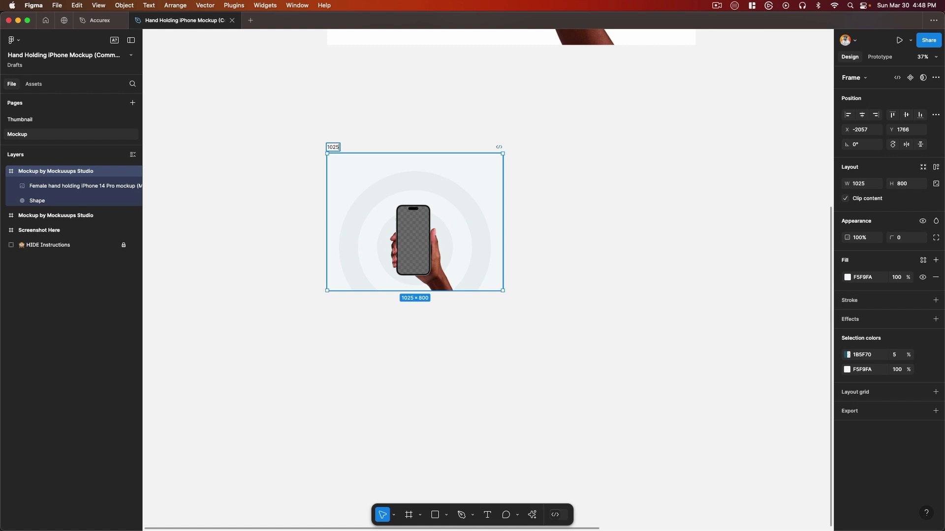
text(x800 - Mockup)
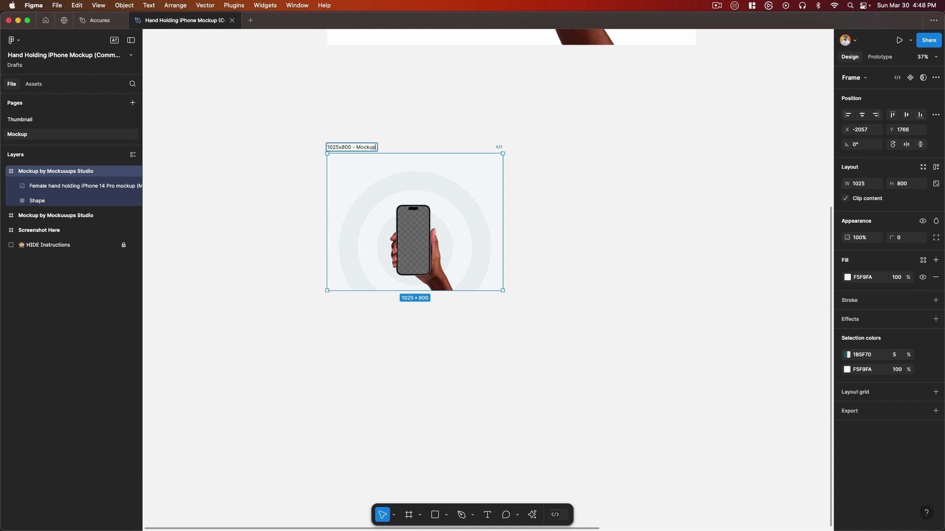
key(Return)
key(Escape)
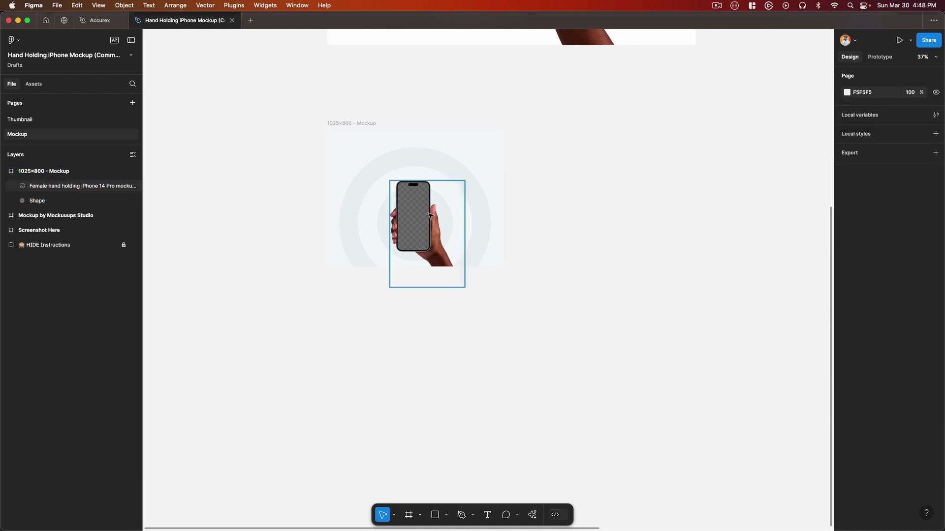
scroll(429, 215, down, 3)
click(421, 215)
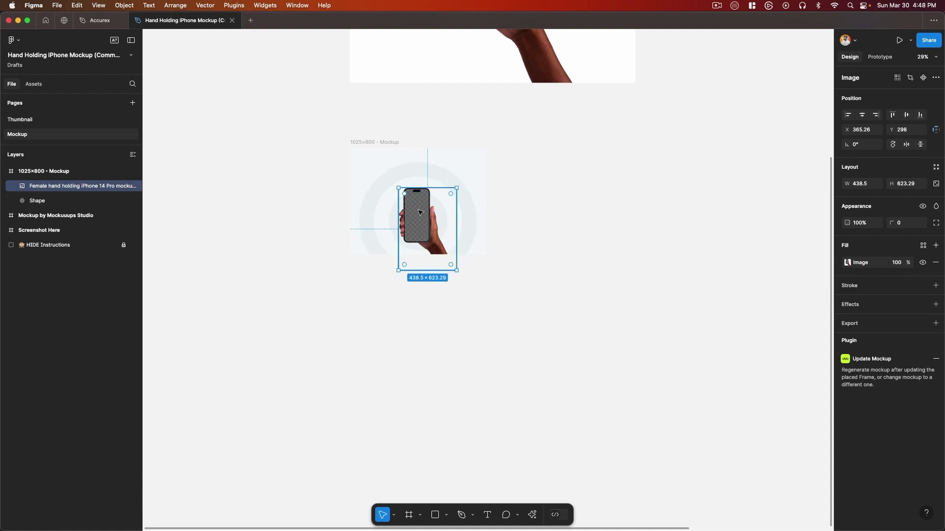
scroll(421, 211, up, 5)
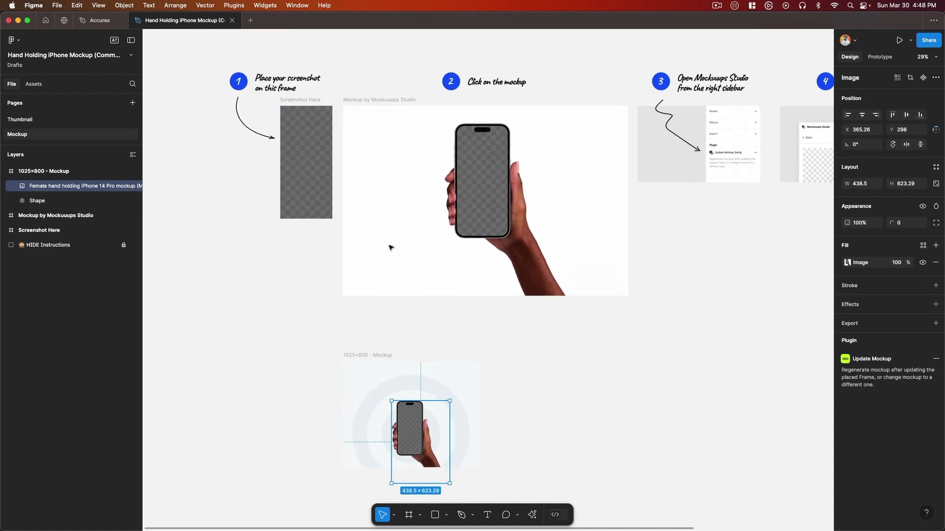
- Fill the Screenshot Here placeholder with solid bright green 22FF00
click(297, 116)
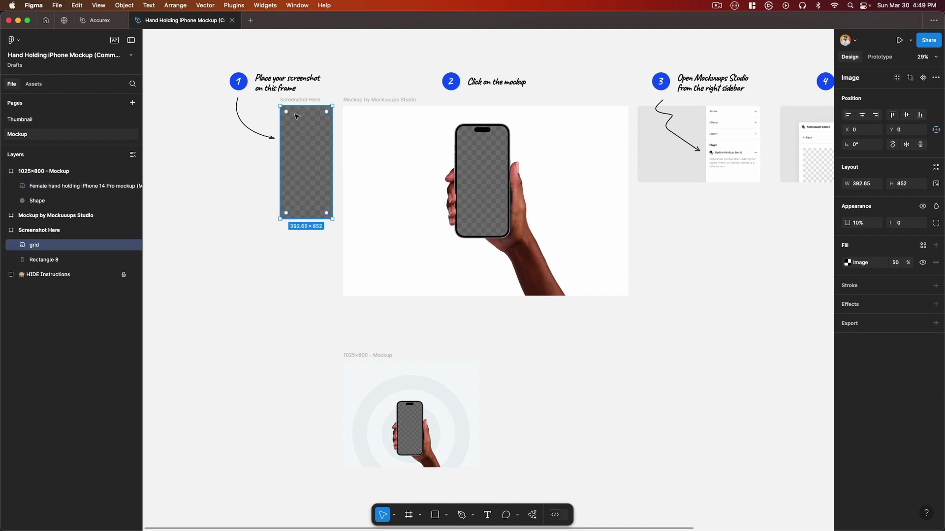
click(847, 262)
click(733, 283)
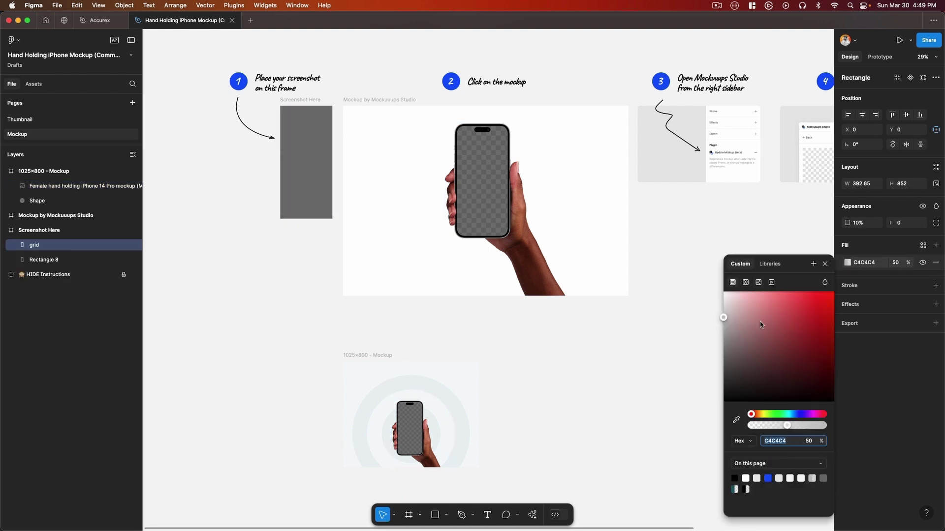
click(782, 415)
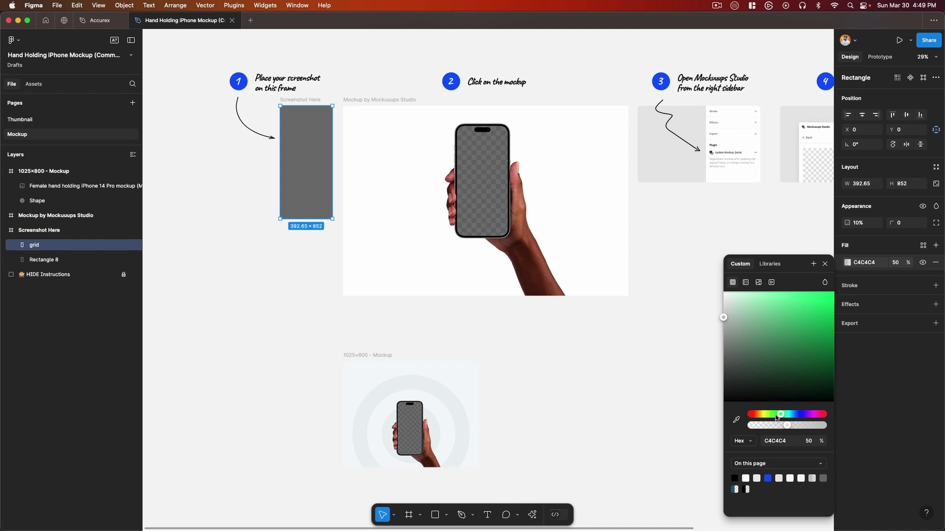
drag(776, 419, 774, 415)
drag(781, 354, 847, 275)
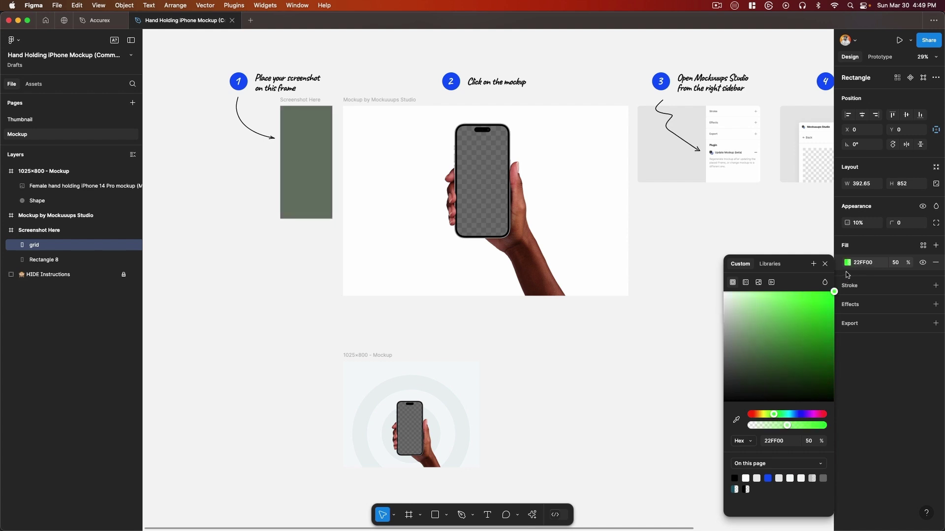
key(Delete)
click(312, 172)
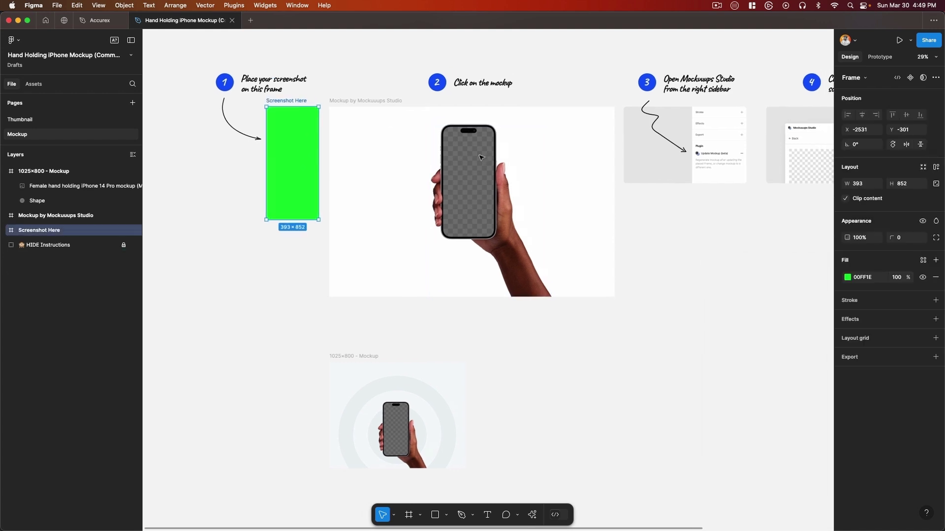
- Regenerate the hand image with the Update Mockup plugin so the phone screen shows green
scroll(481, 156, down, 5)
scroll(480, 154, up, 5)
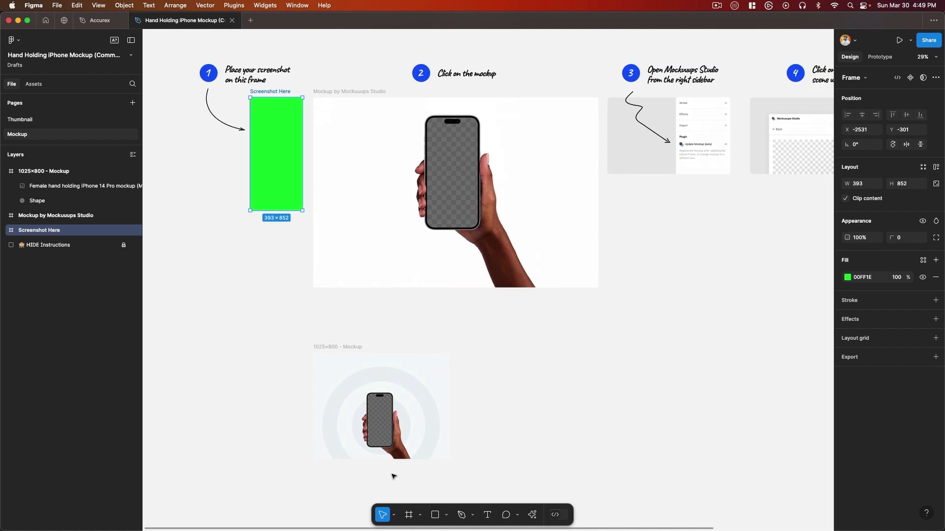
click(383, 417)
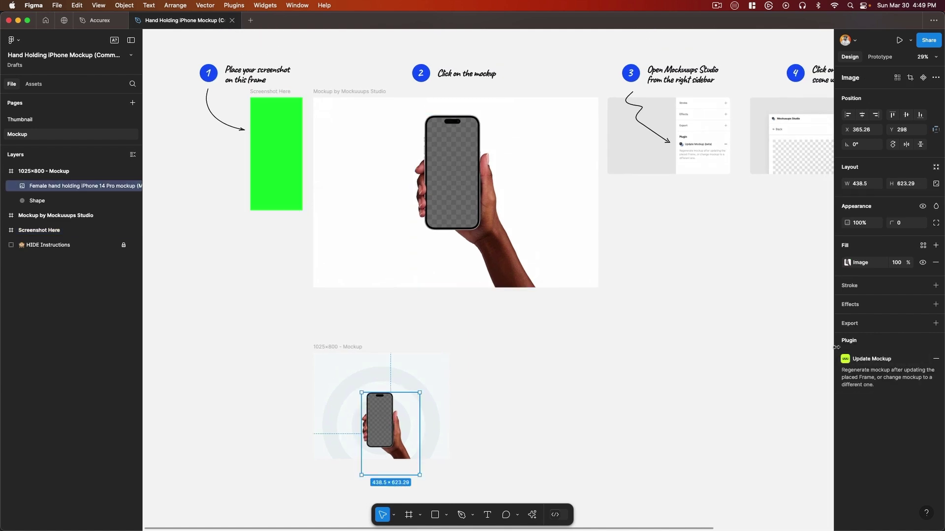
click(870, 360)
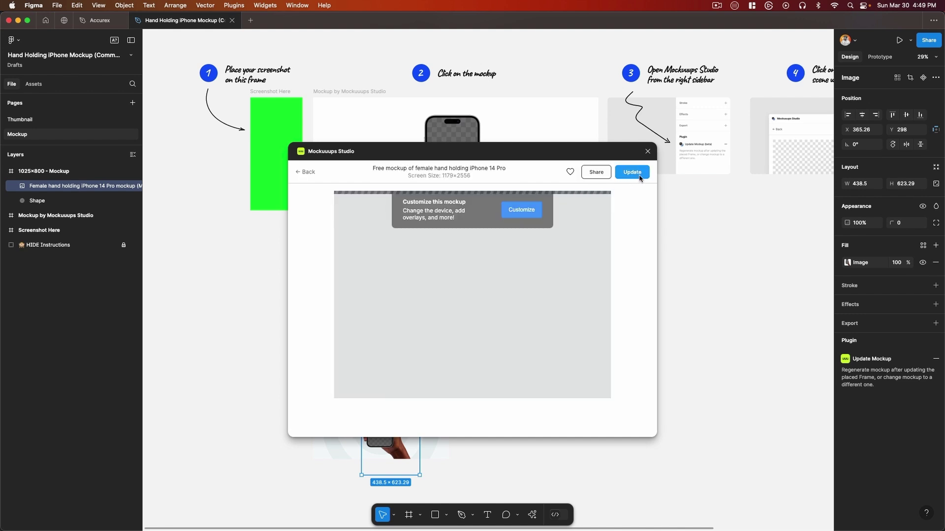
click(633, 173)
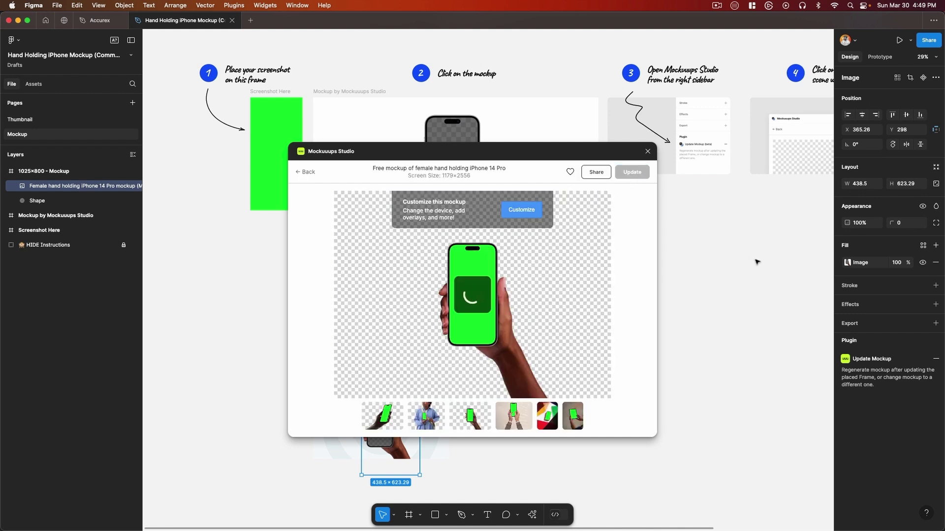
scroll(578, 249, down, 5)
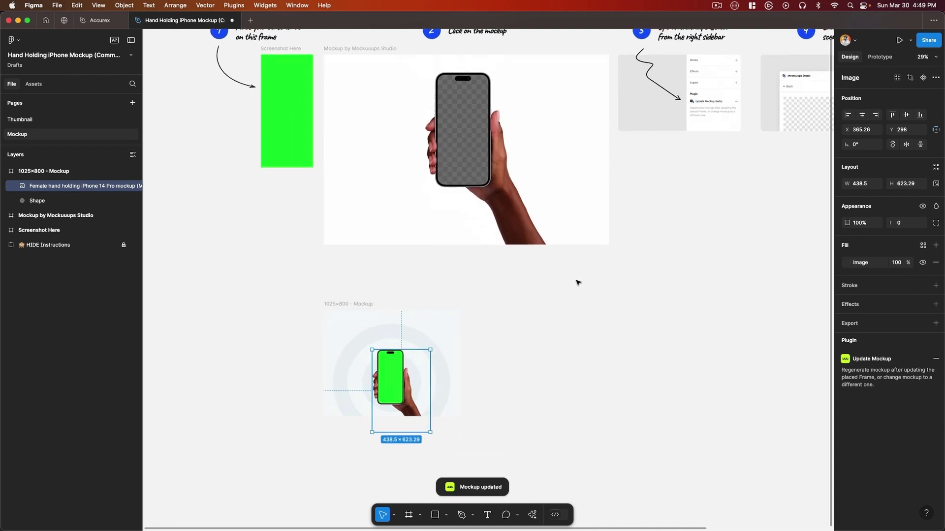
click(500, 270)
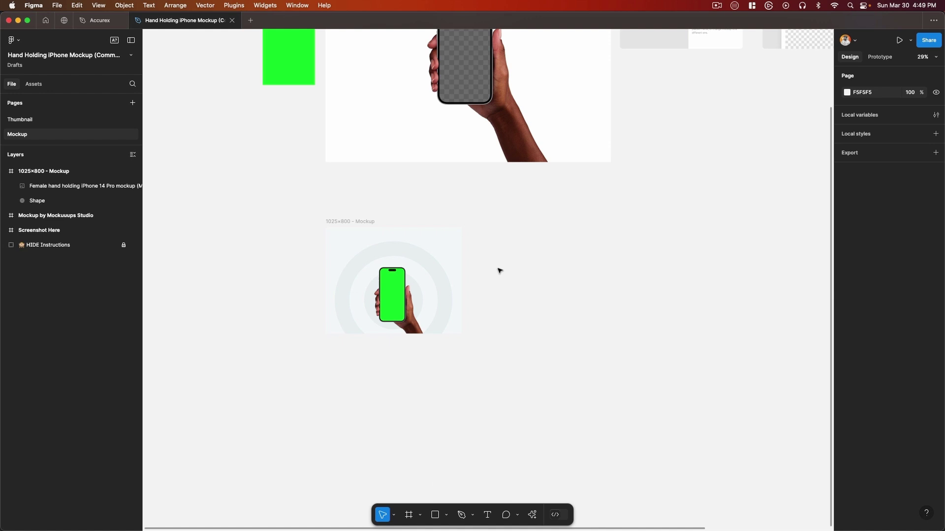
- Add a JPEG export setting to the 1025x800 - Mockup frame and export it
click(358, 222)
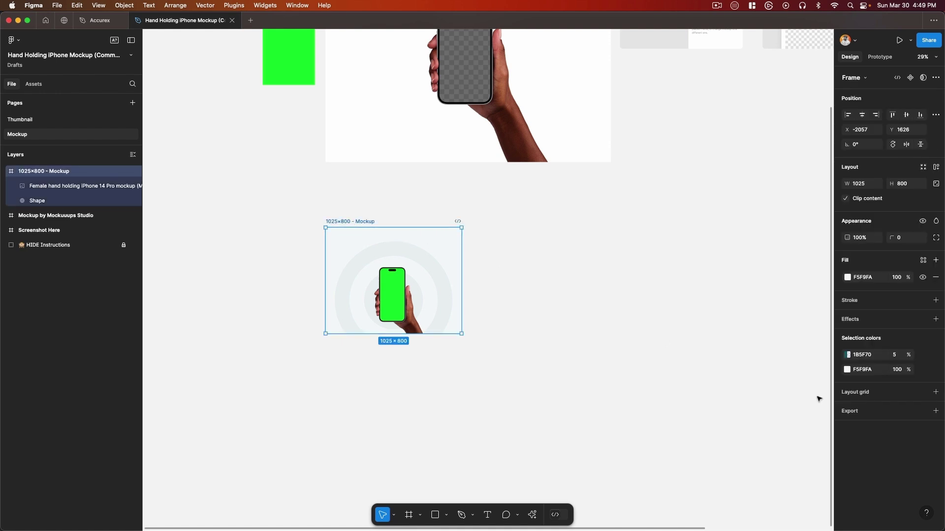
click(936, 411)
click(896, 441)
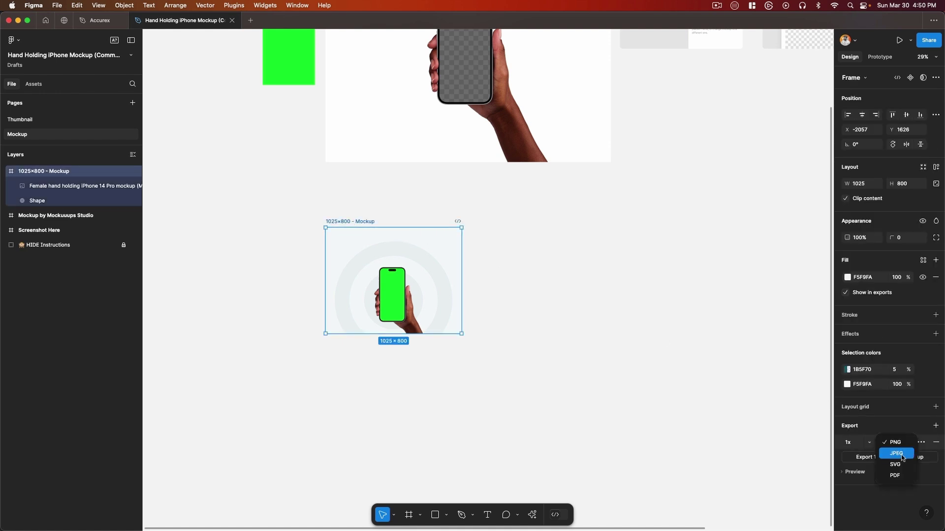
click(896, 453)
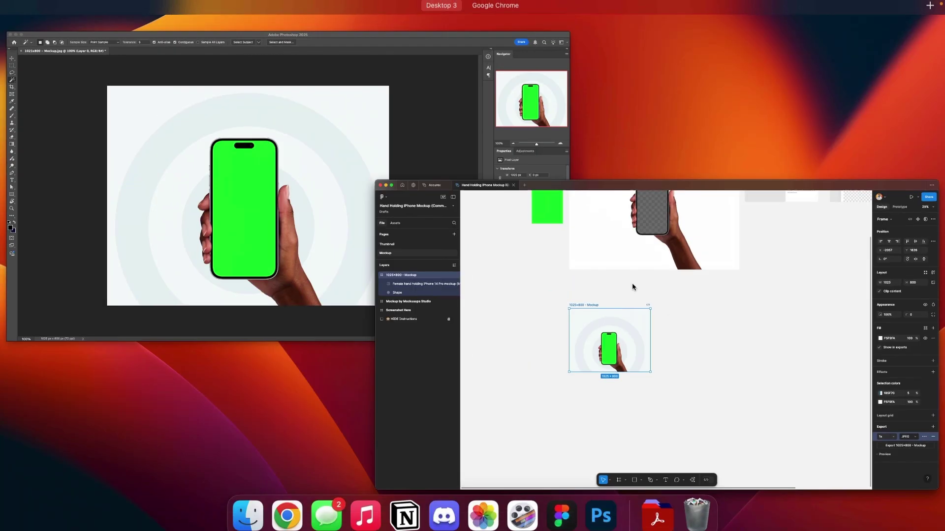
click(369, 211)
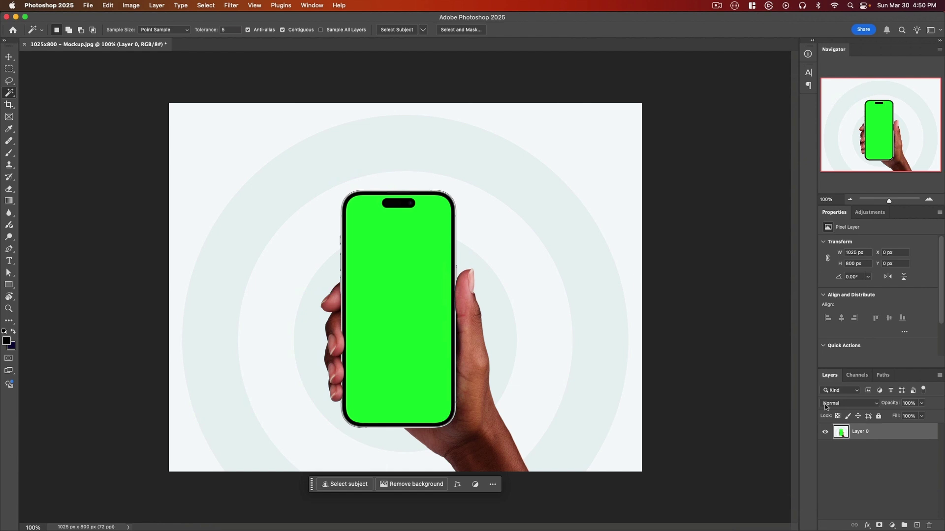
- Select the green screen with Magic Wand, add a layer mask and invert it
click(879, 416)
click(928, 433)
click(384, 265)
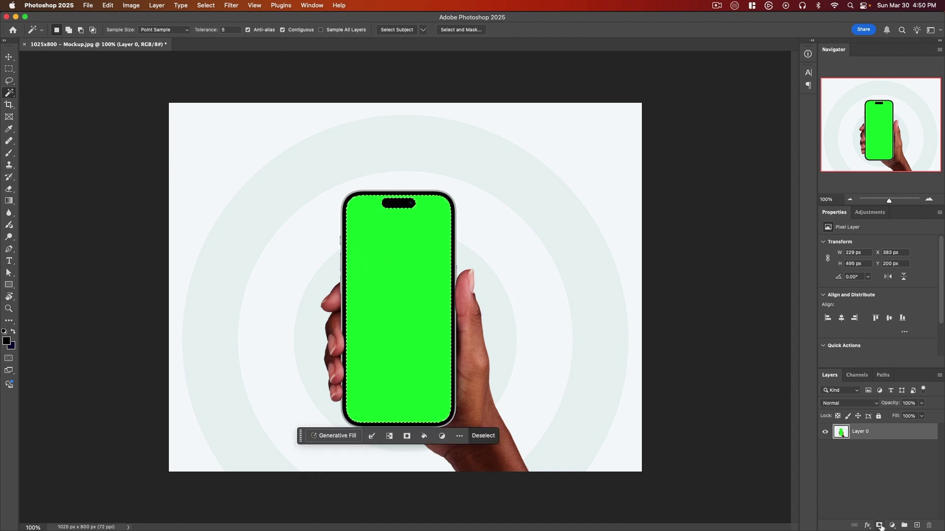
click(880, 525)
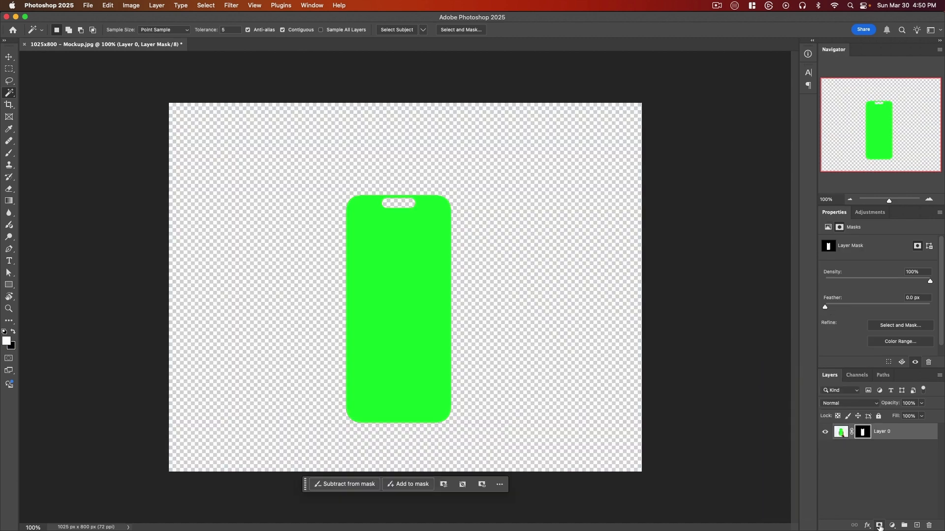
alt+click(864, 435)
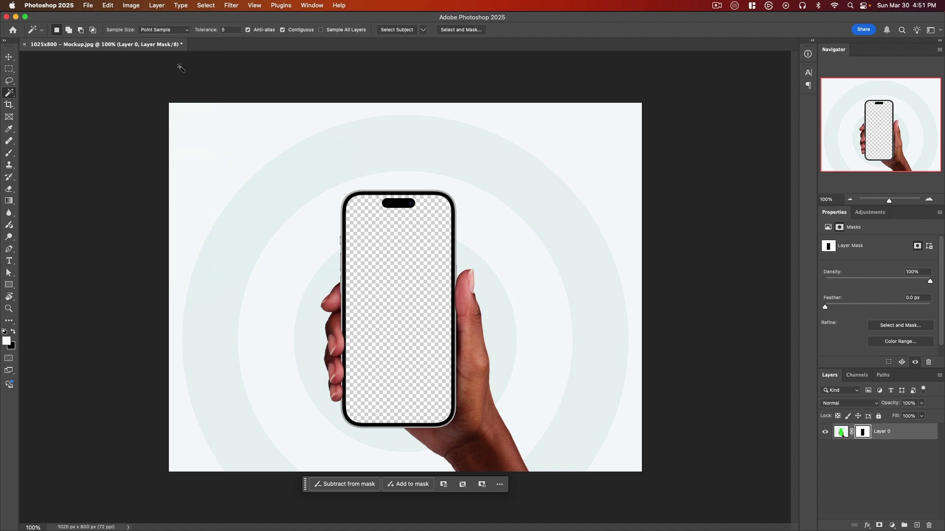
- Open the File menu's export options for the masked mockup
click(92, 6)
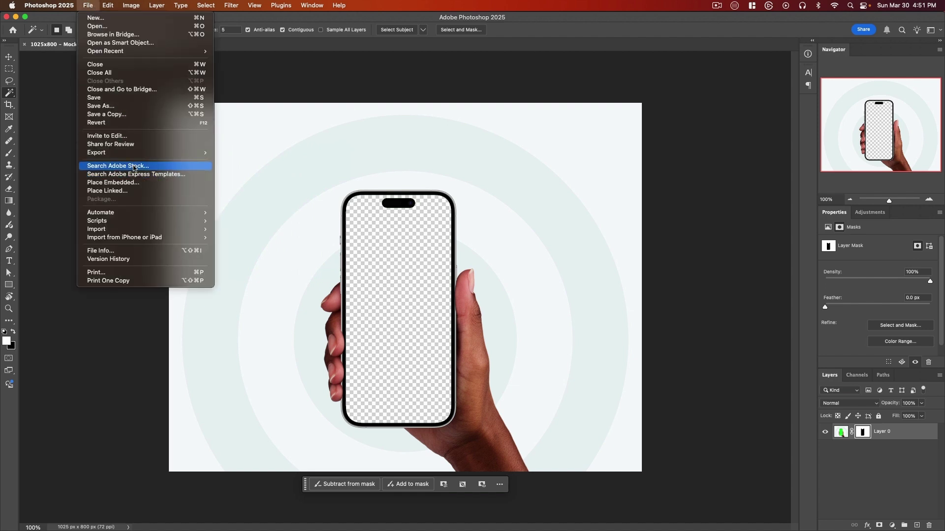
mouse_move(134, 153)
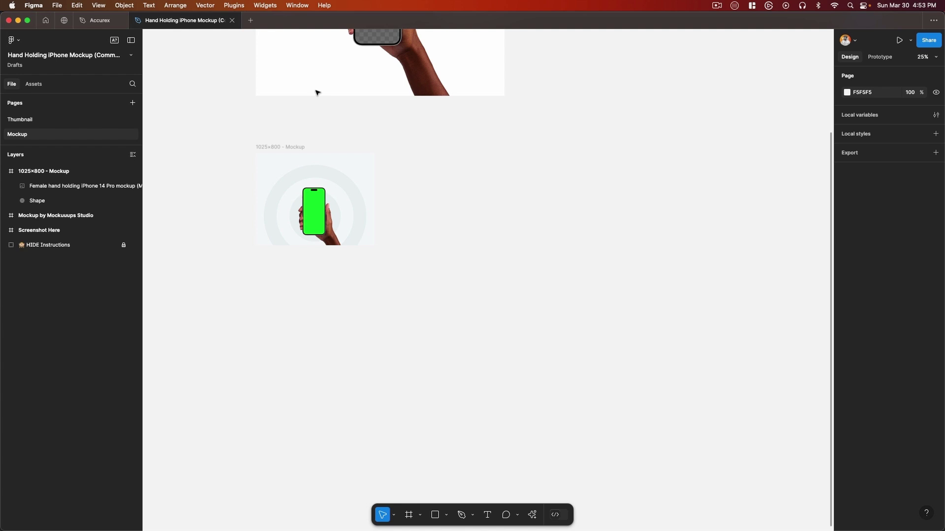
scroll(316, 91, left, 2)
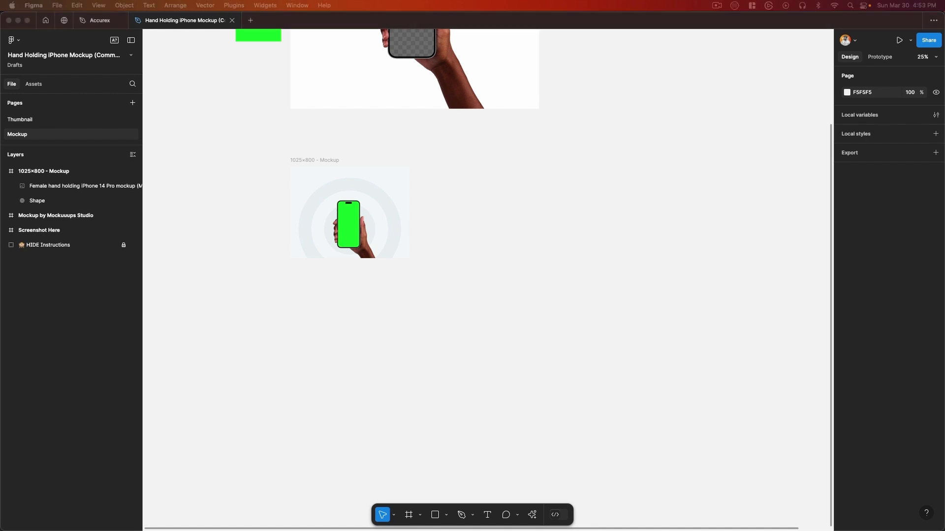
- Place the exported mockup image beside the original frame and run the Chroma Key plugin on it
drag(479, 321, 479, 203)
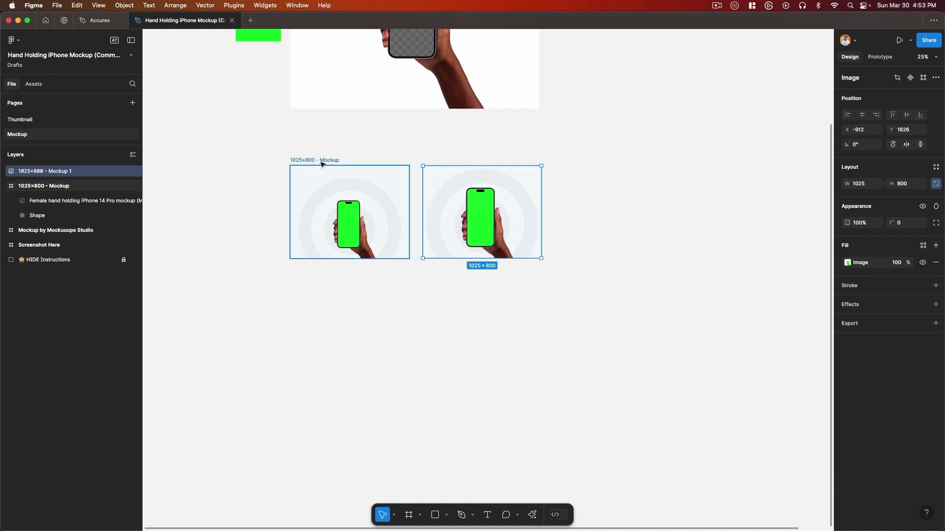
click(303, 165)
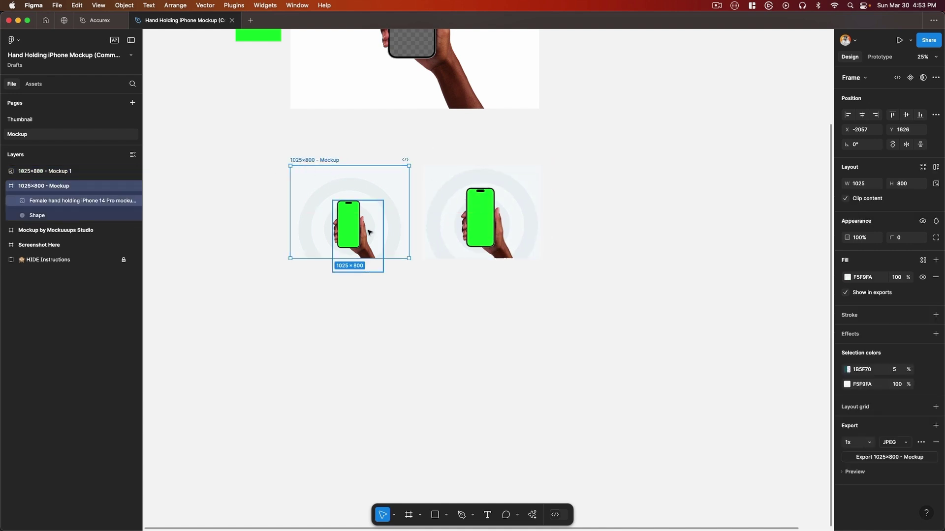
click(446, 198)
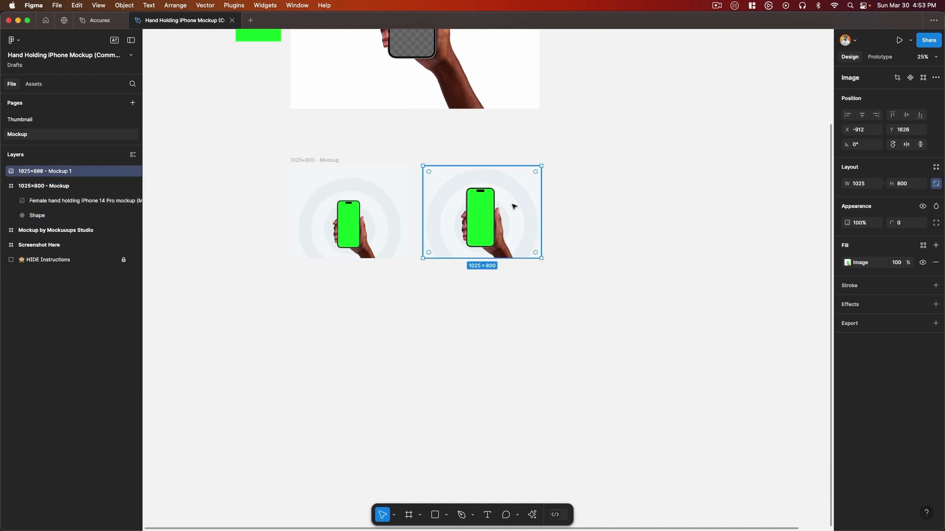
scroll(480, 203, up, 5)
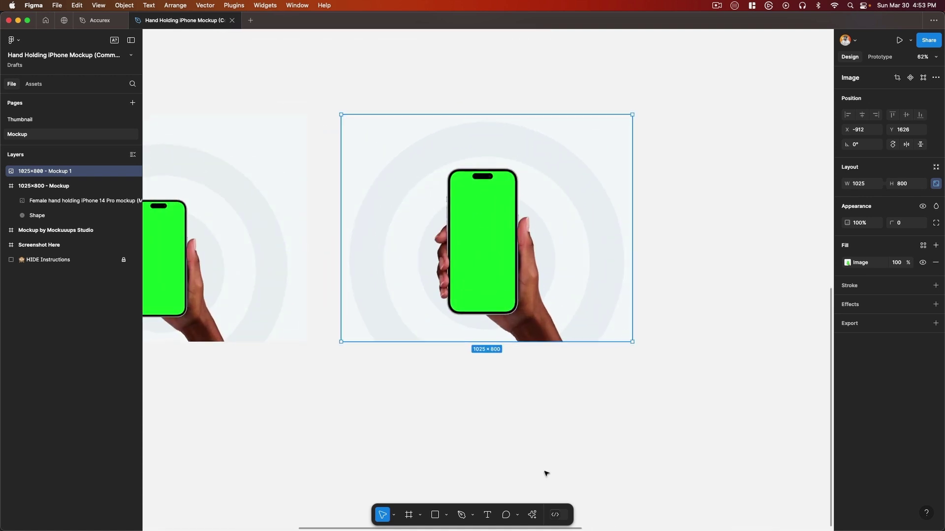
click(533, 515)
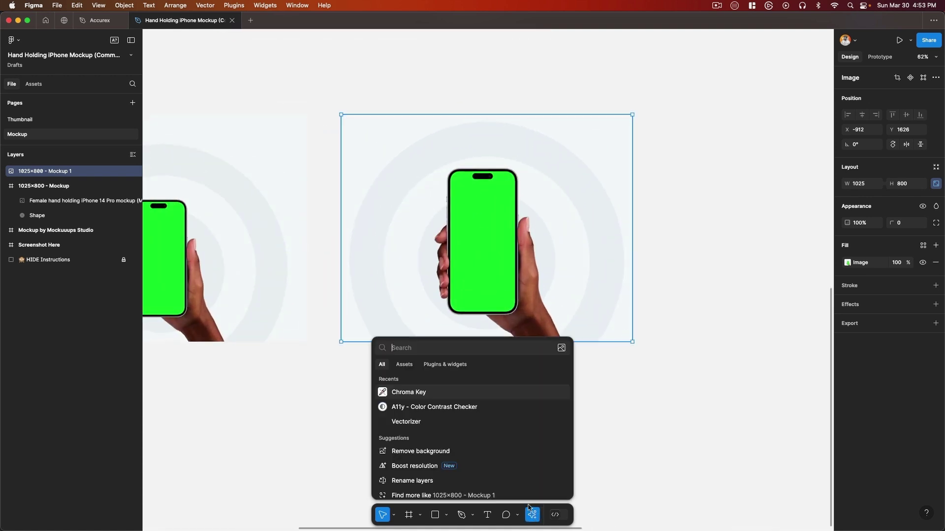
click(449, 365)
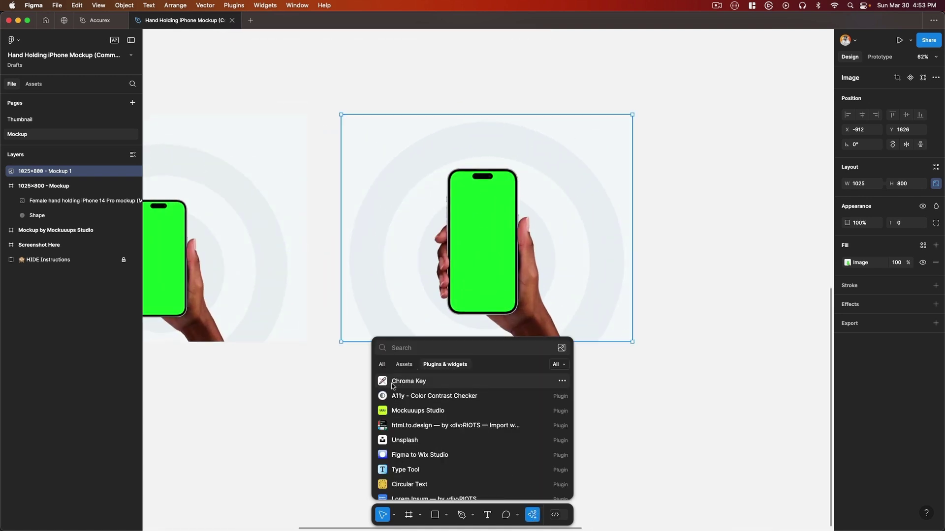
click(423, 384)
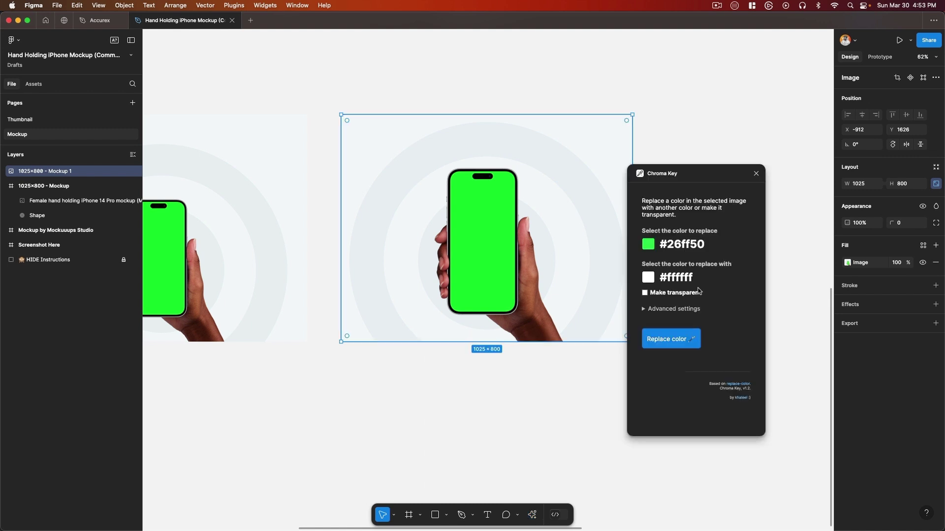
- Sample the #26ff50 green phone screen and replace it with transparency
click(646, 247)
click(651, 326)
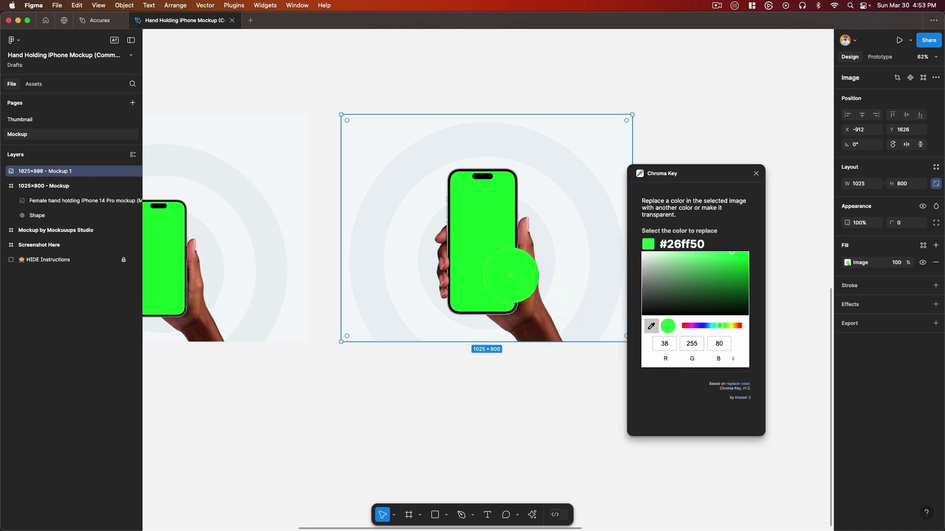
click(489, 263)
click(716, 224)
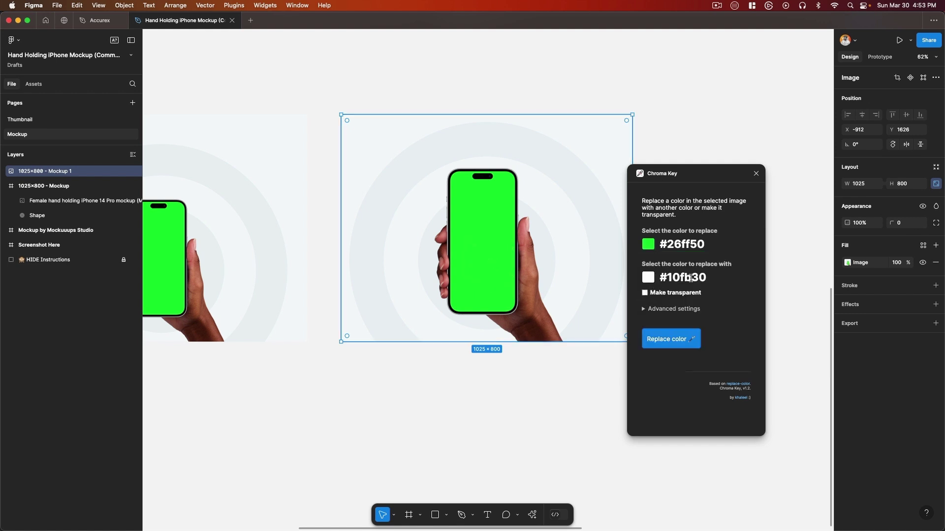
click(645, 293)
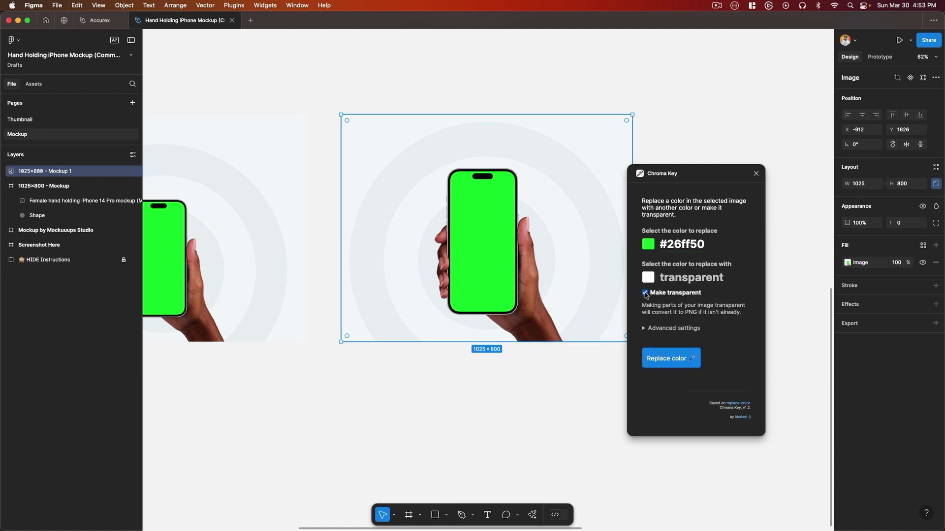
click(644, 329)
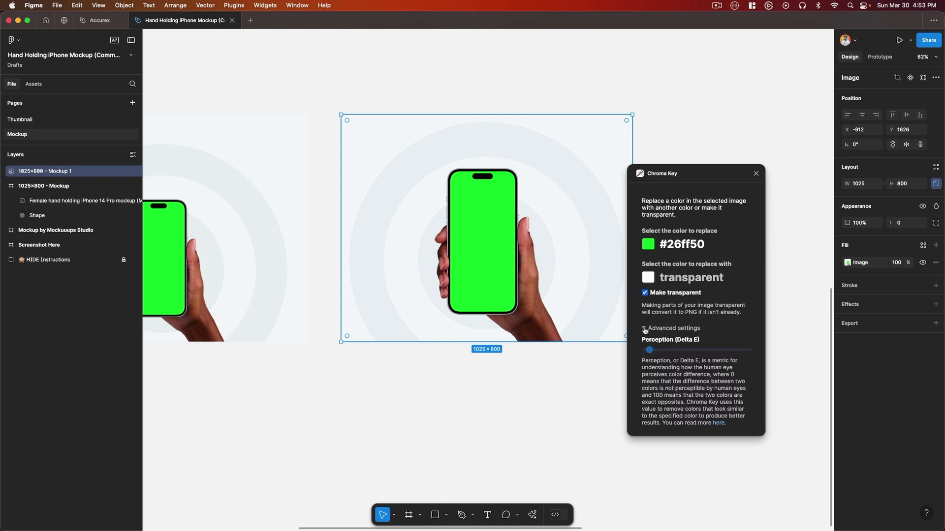
scroll(659, 353, down, 4)
scroll(659, 353, down, 1)
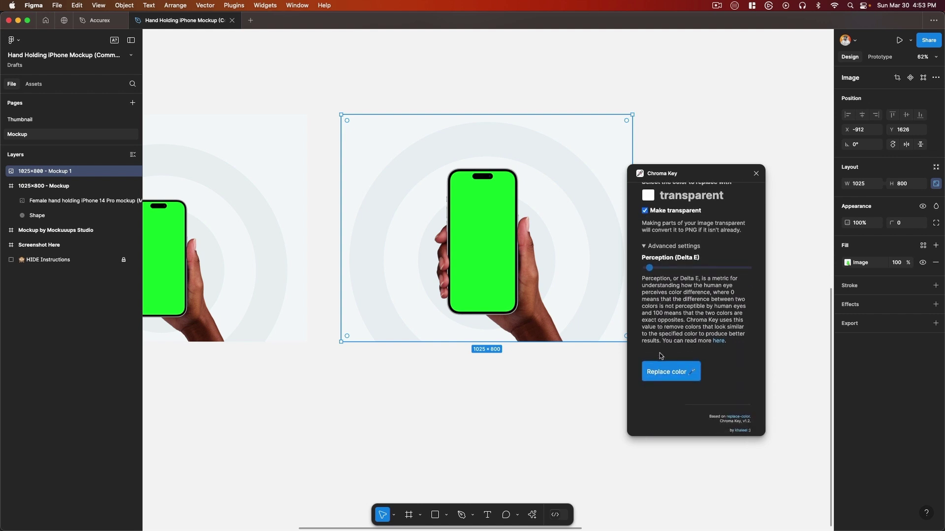
click(644, 247)
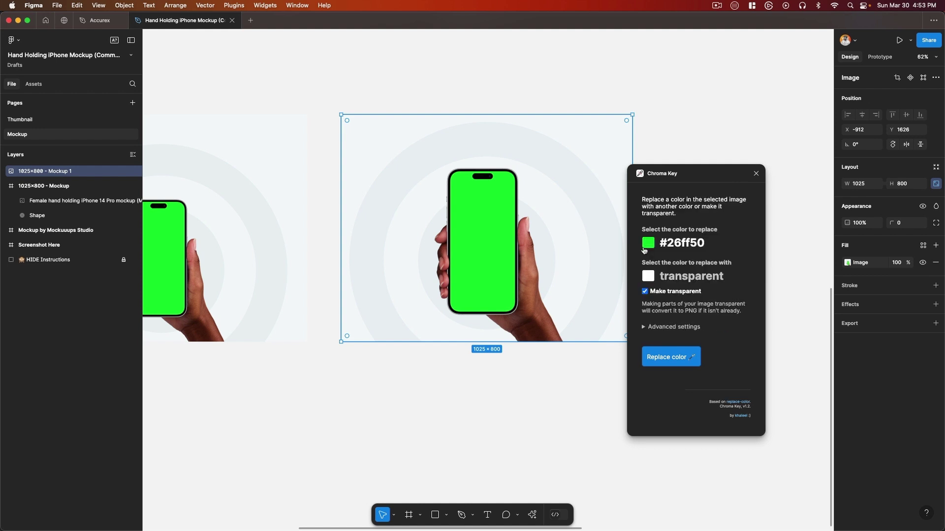
click(662, 358)
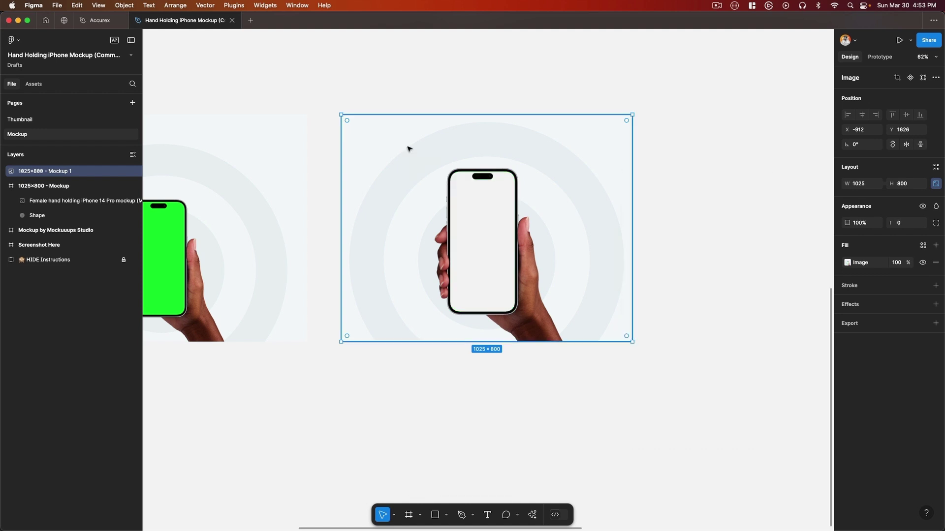
- Inspect the keyed screen edges, add a PNG export setting, then delete the keyed image
scroll(494, 159, up, 5)
scroll(494, 156, up, 8)
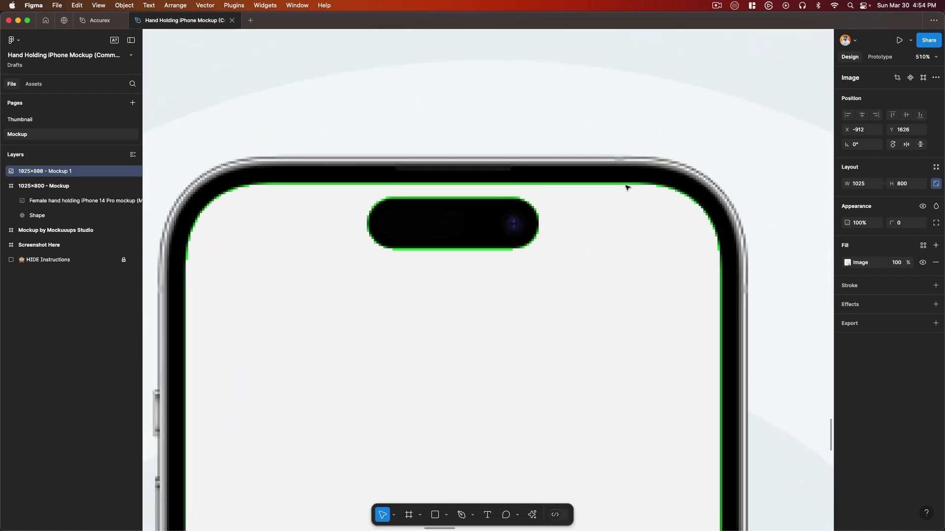
scroll(702, 210, down, 10)
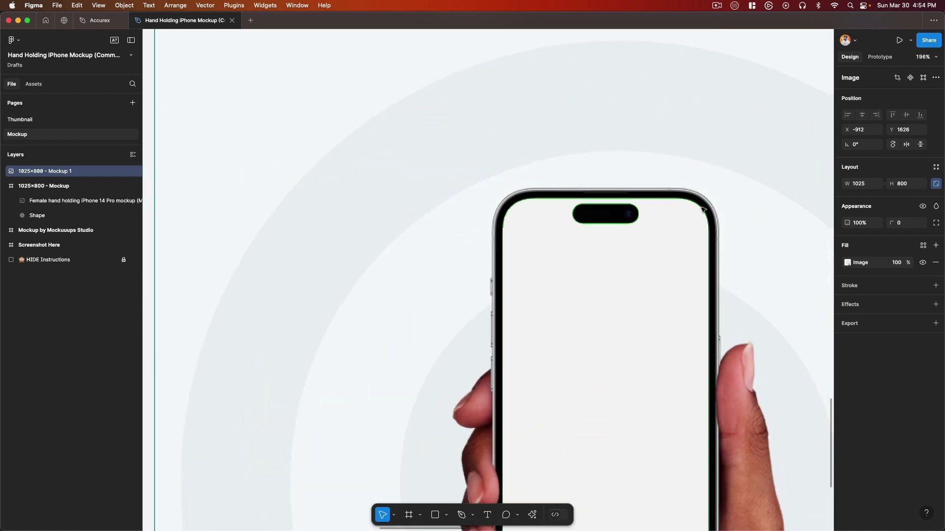
scroll(694, 223, down, 4)
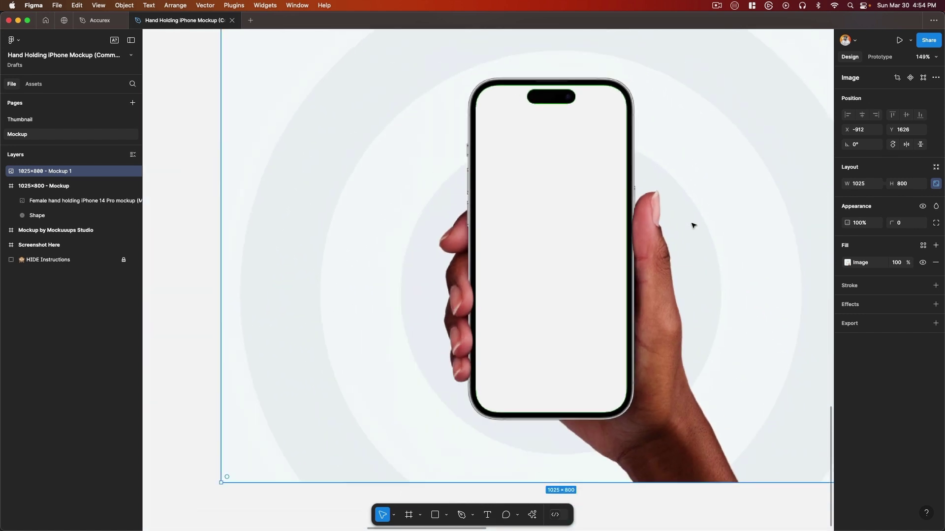
scroll(693, 225, down, 6)
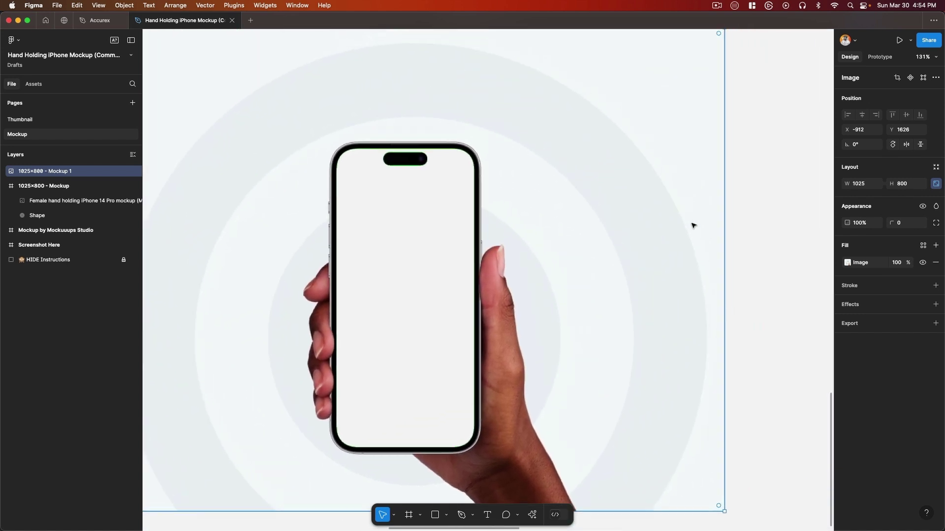
scroll(692, 225, left, 5)
scroll(693, 225, right, 5)
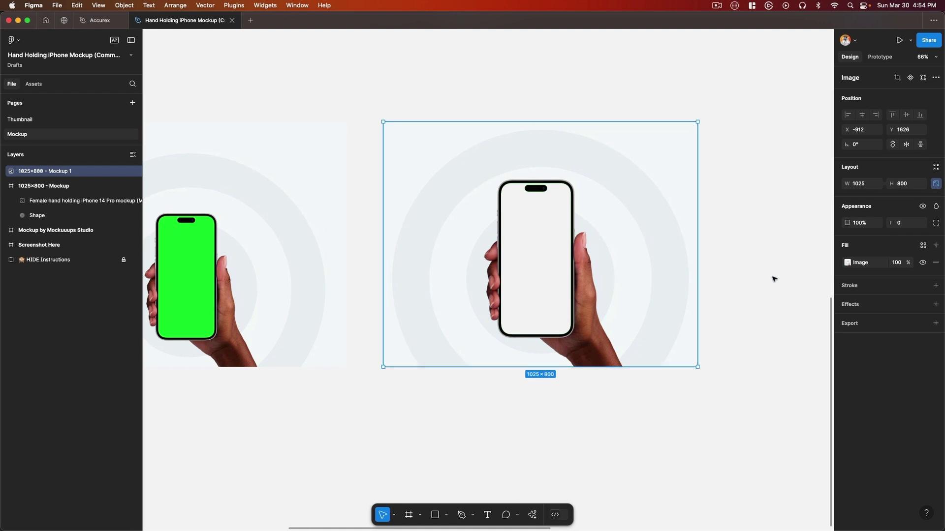
click(869, 326)
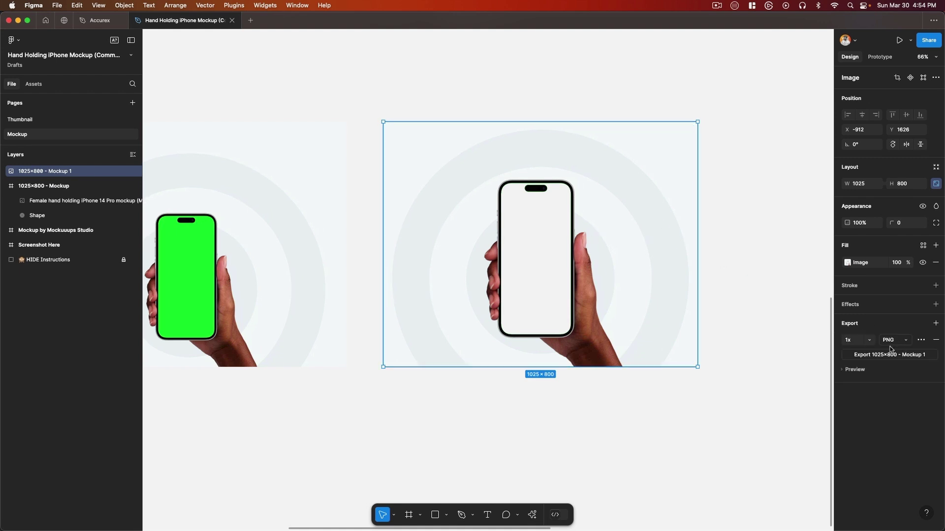
scroll(558, 270, down, 5)
key(Delete)
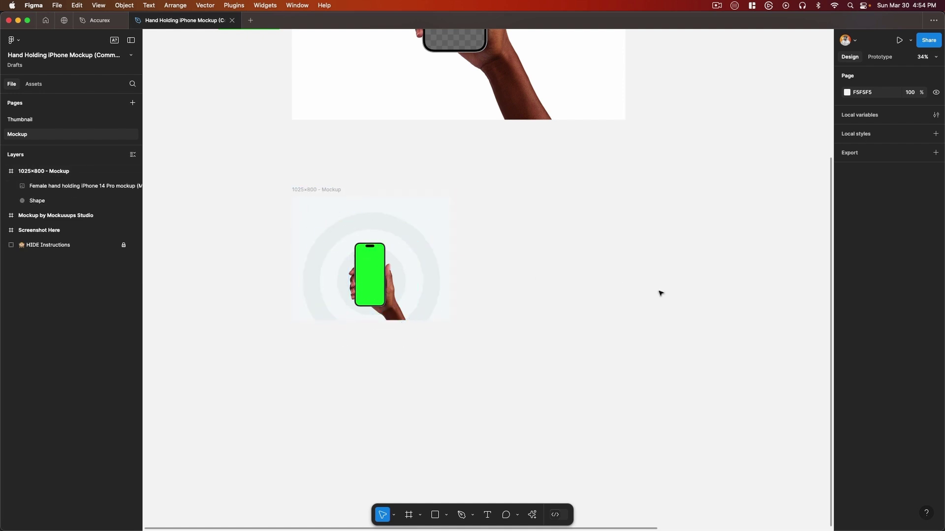
- Duplicate the 1025×800 Mockup frame to its right and delete the circles shape from the copy
click(312, 194)
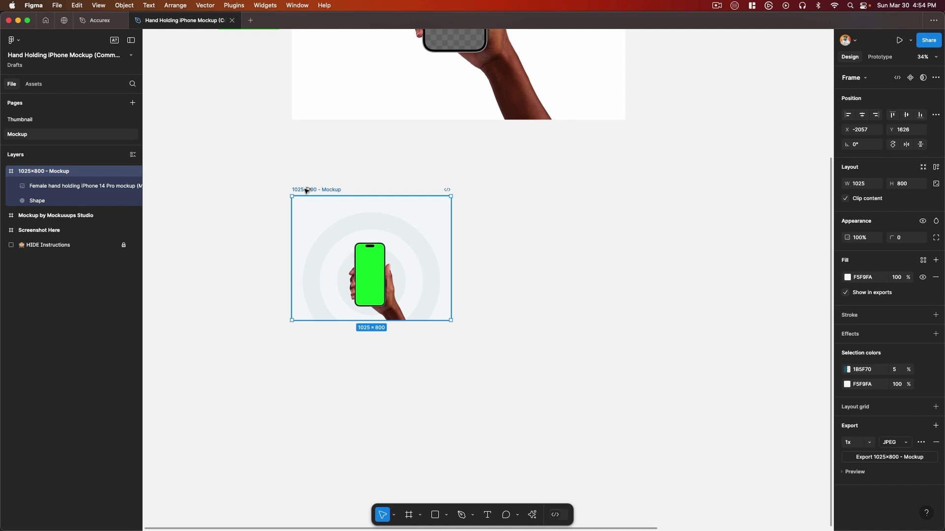
drag(306, 191, 481, 193)
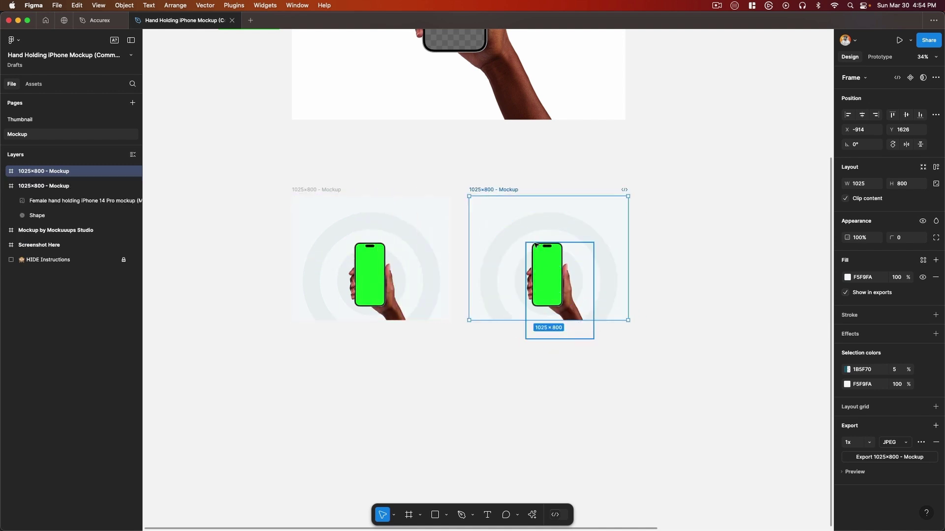
click(510, 241)
key(BackSpace)
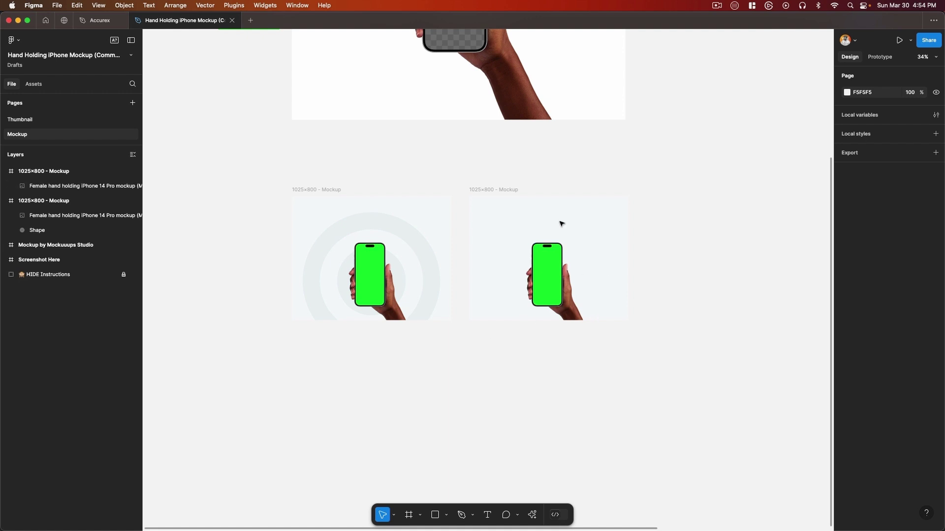
- Export the Accurex About - Mobile frame as a 1x JPEG, then return to the mockup file
click(99, 21)
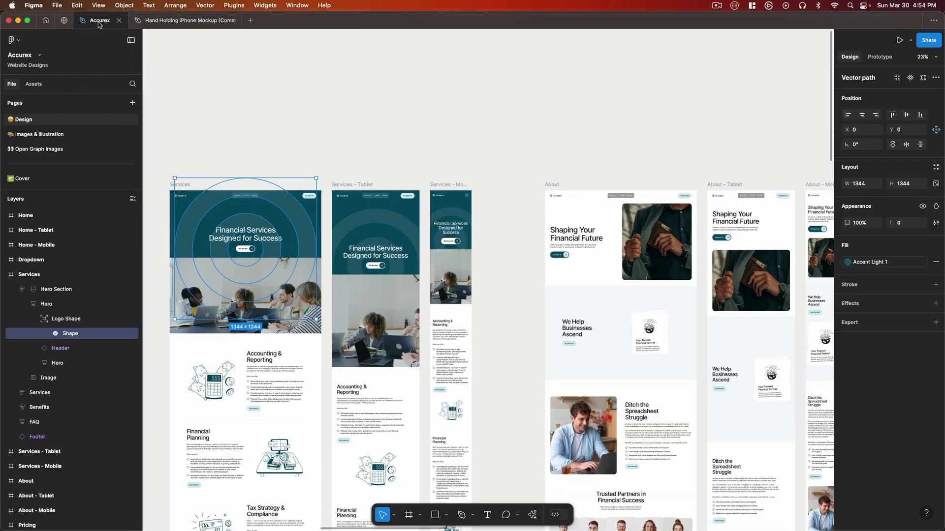
scroll(582, 214, right, 2)
scroll(582, 214, right, 15)
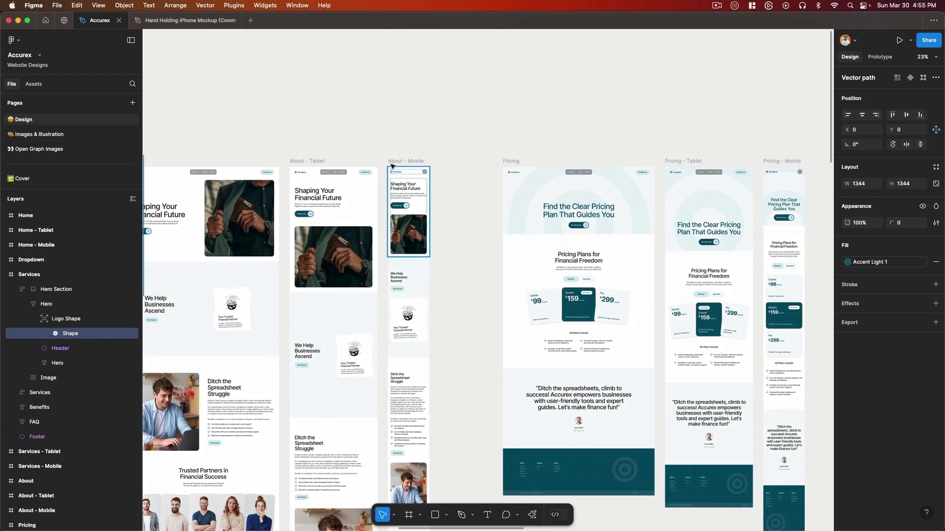
click(402, 161)
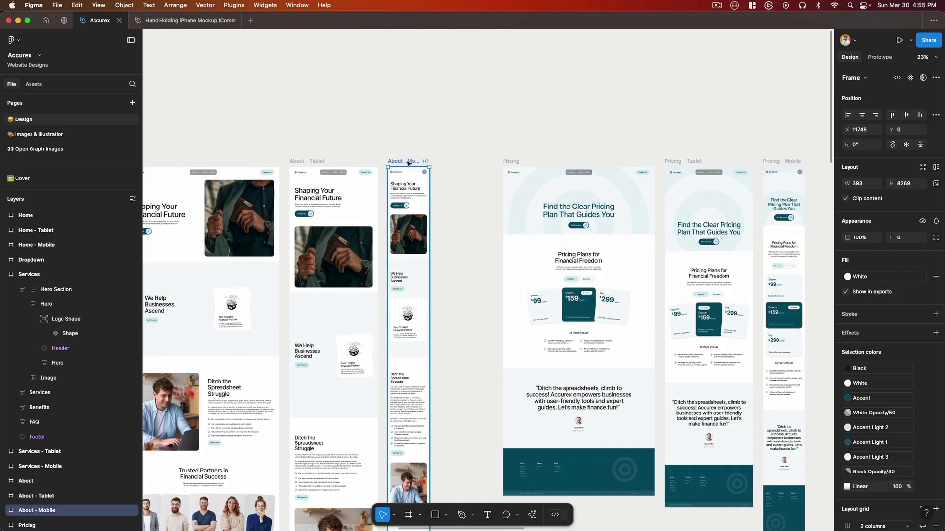
scroll(878, 475, down, 3)
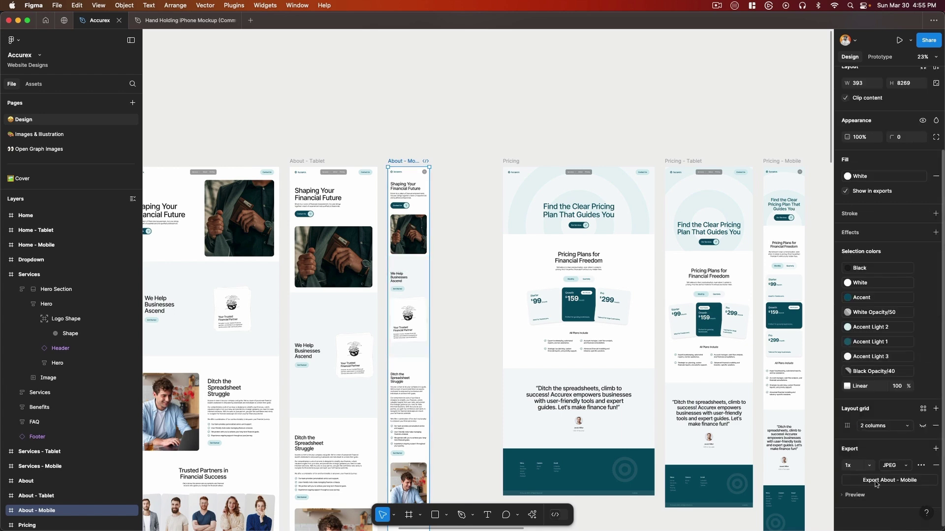
click(878, 481)
key(ctrl+Tab)
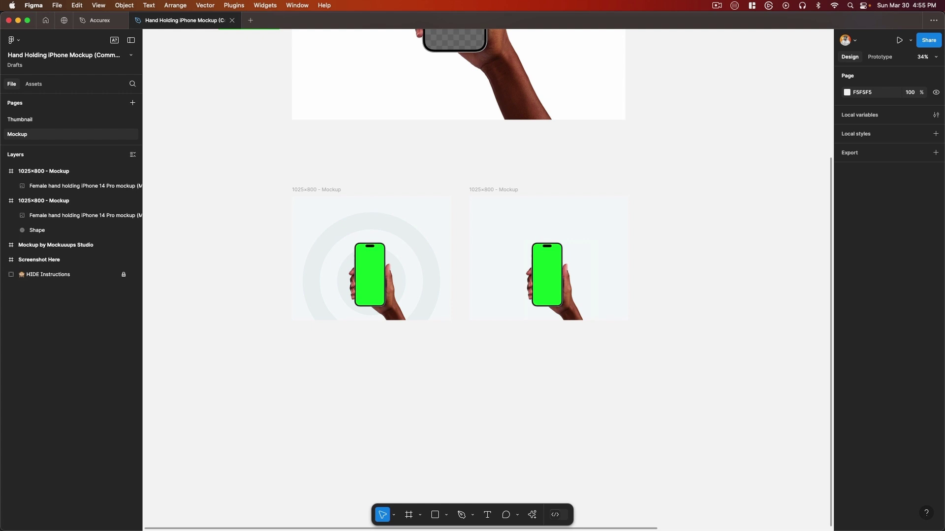
- Place the About - Mobile 1 screenshot over the phone screen, scaled to 185 wide
drag(558, 346, 558, 346)
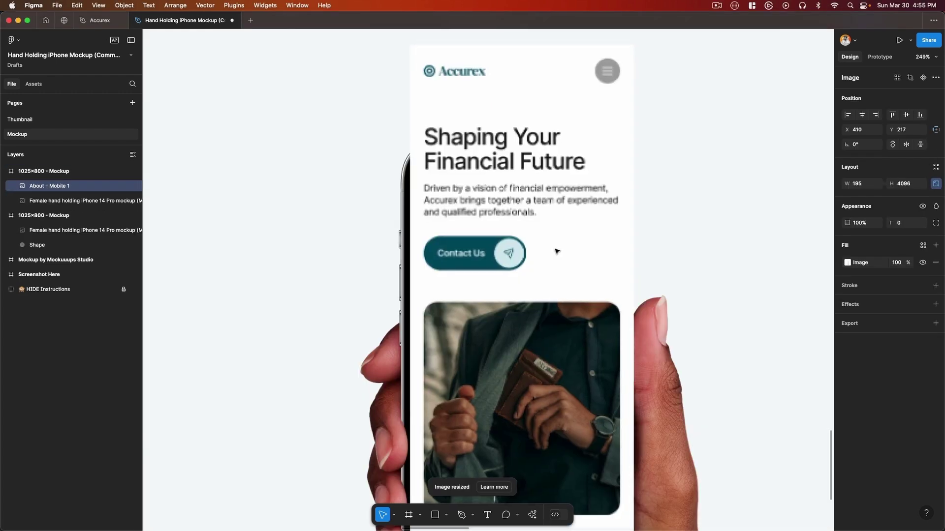
drag(556, 252, 558, 252)
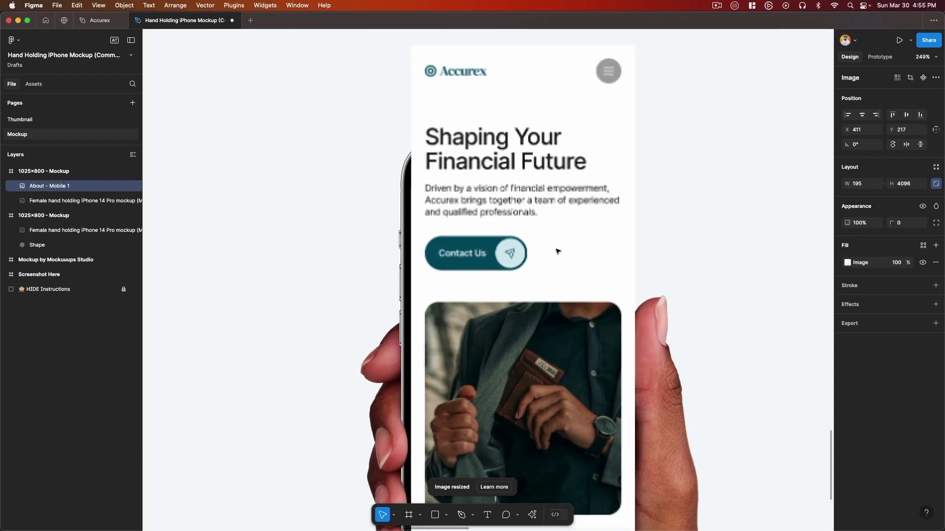
key(space)
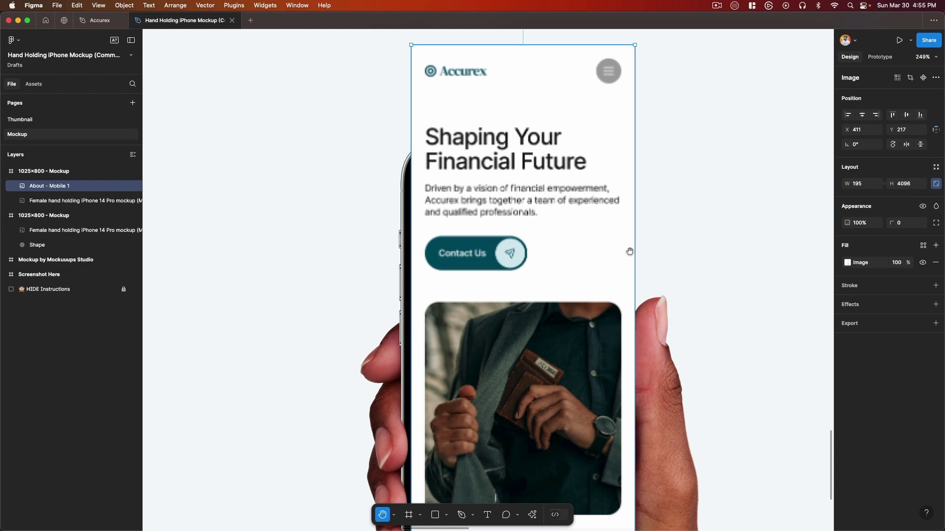
key(k)
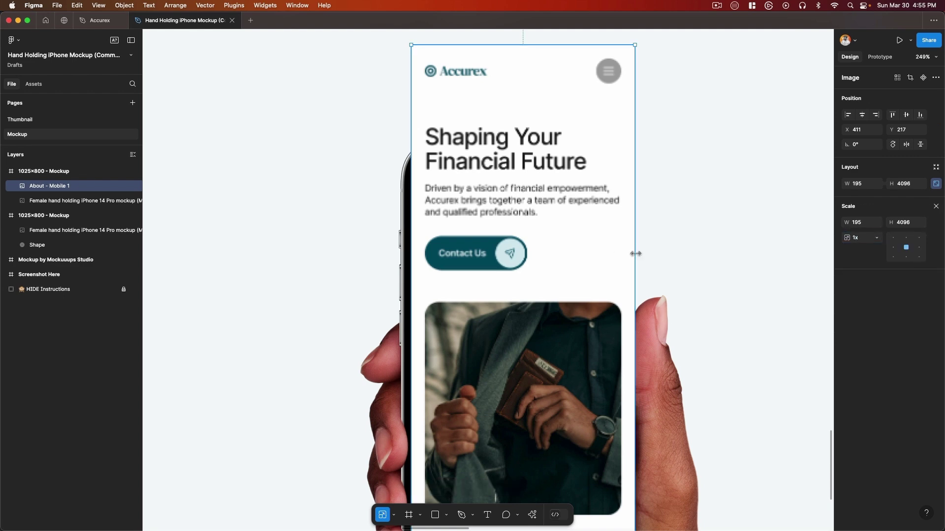
drag(636, 253, 622, 253)
key(v)
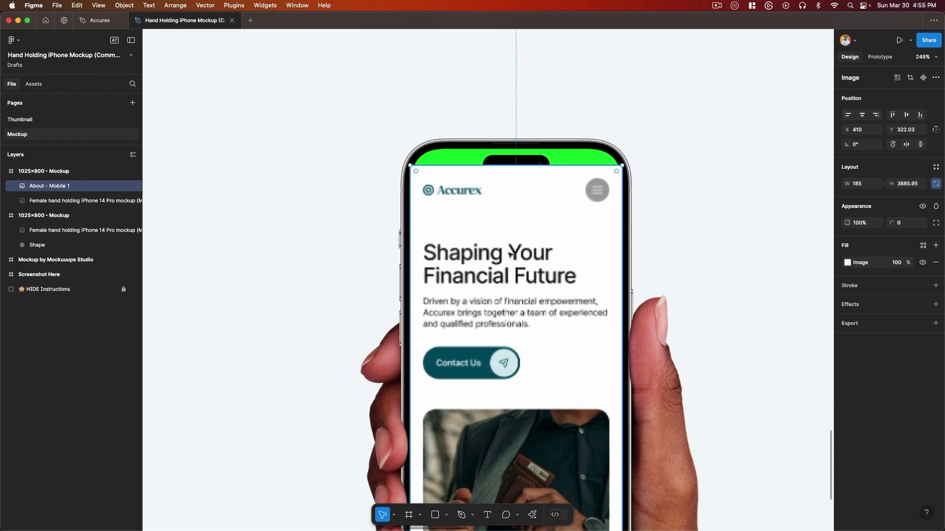
drag(510, 254, 515, 257)
scroll(515, 257, down, 10)
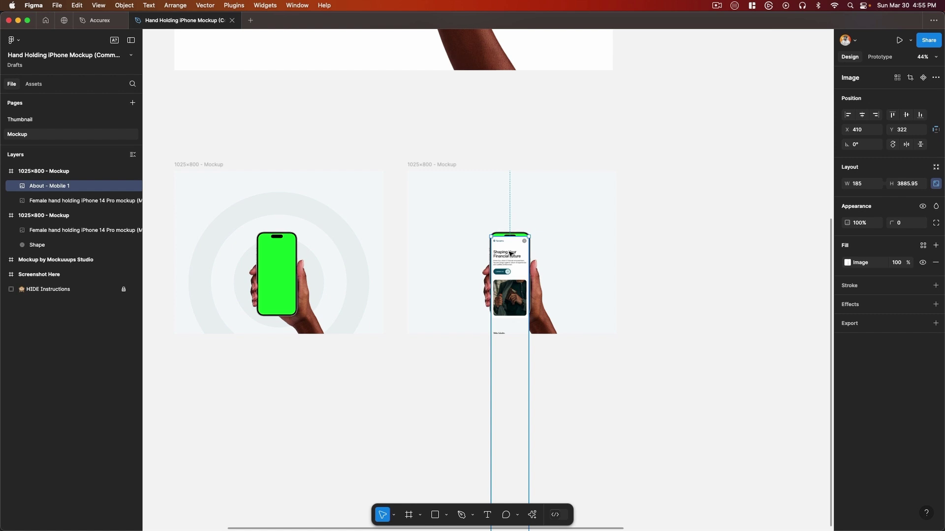
drag(510, 253, 512, 190)
- Stretch the copied Mockup frame to 1025 × 4230 and select the hand image inside it
click(432, 165)
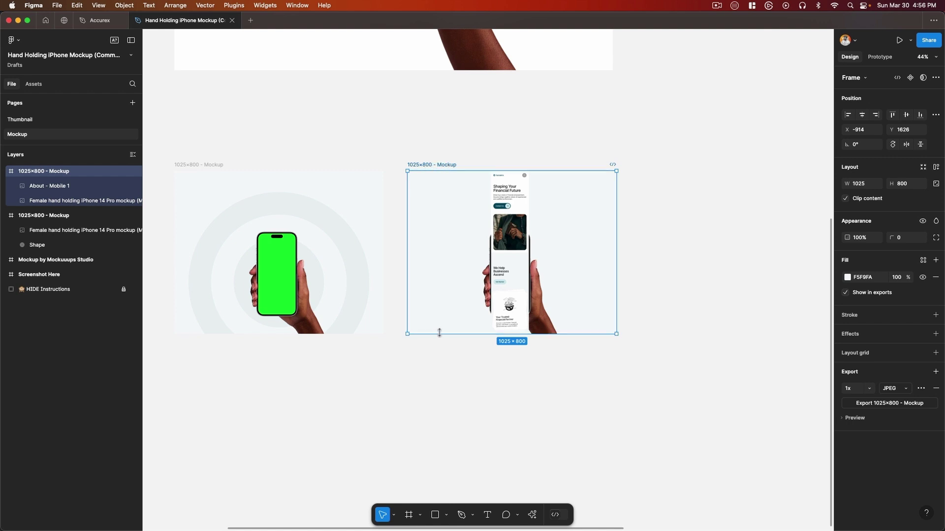
drag(439, 334, 443, 527)
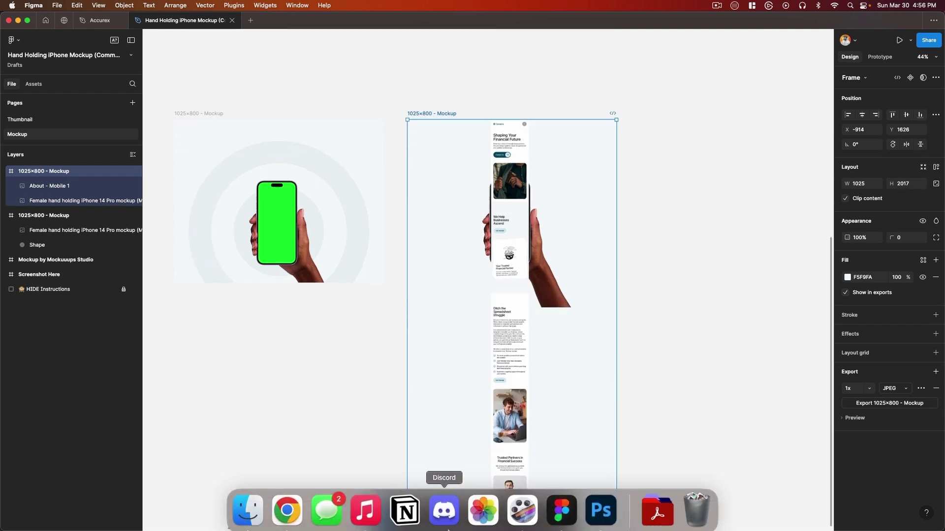
scroll(482, 359, down, 8)
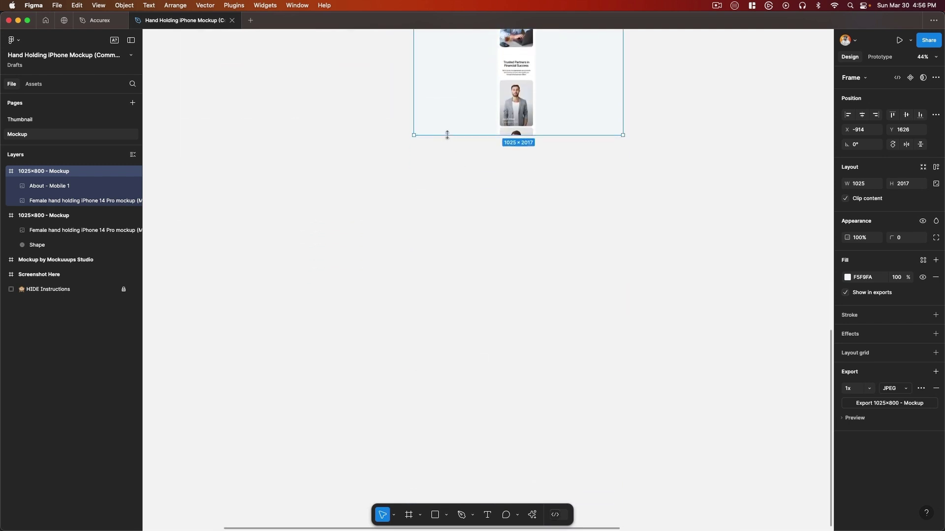
drag(447, 134, 462, 443)
scroll(480, 299, down, 5)
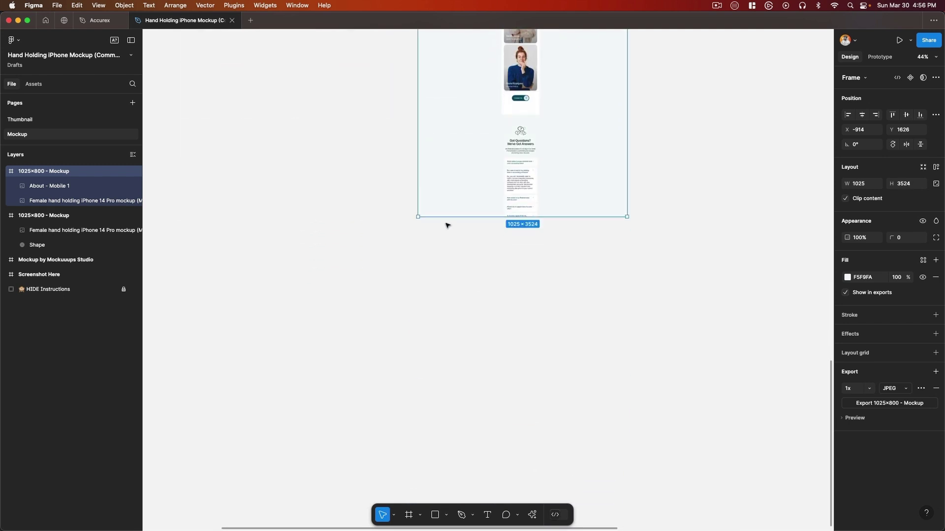
drag(447, 217, 461, 361)
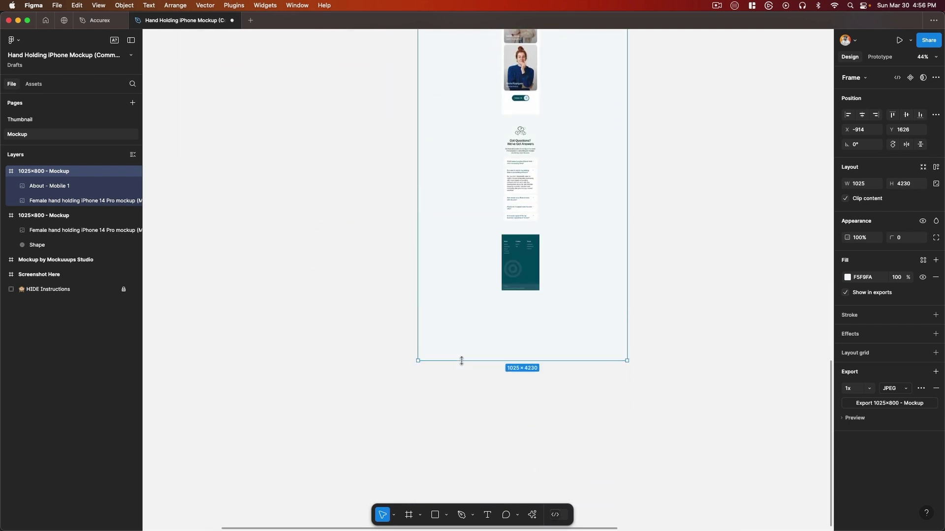
scroll(510, 276, up, 15)
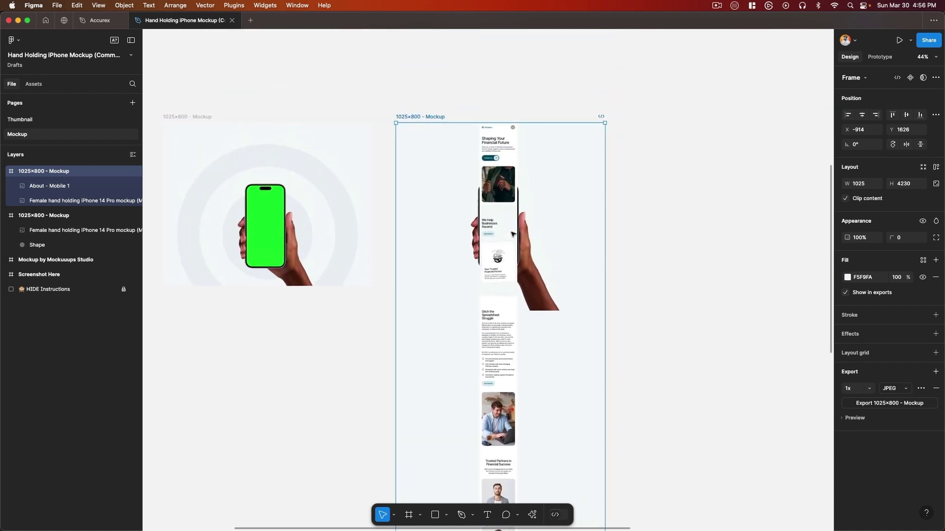
click(514, 238)
- Delete the hand, then copy the original mockup into the tall frame near the page bottom
key(Delete)
scroll(542, 285, down, 1)
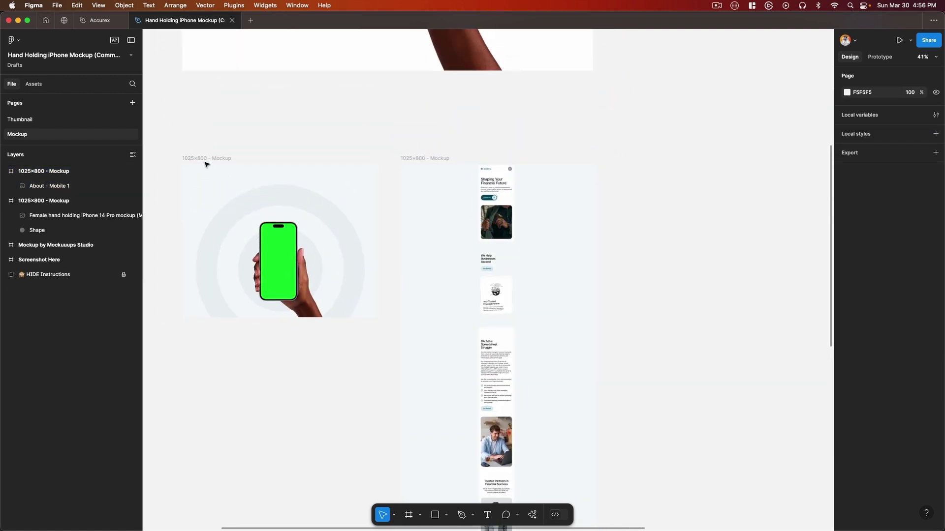
click(204, 160)
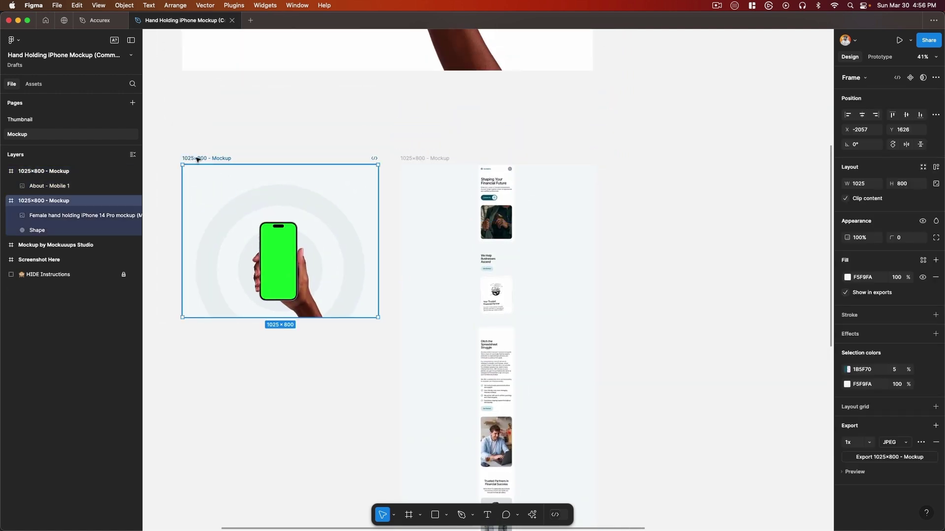
drag(203, 158, 414, 200)
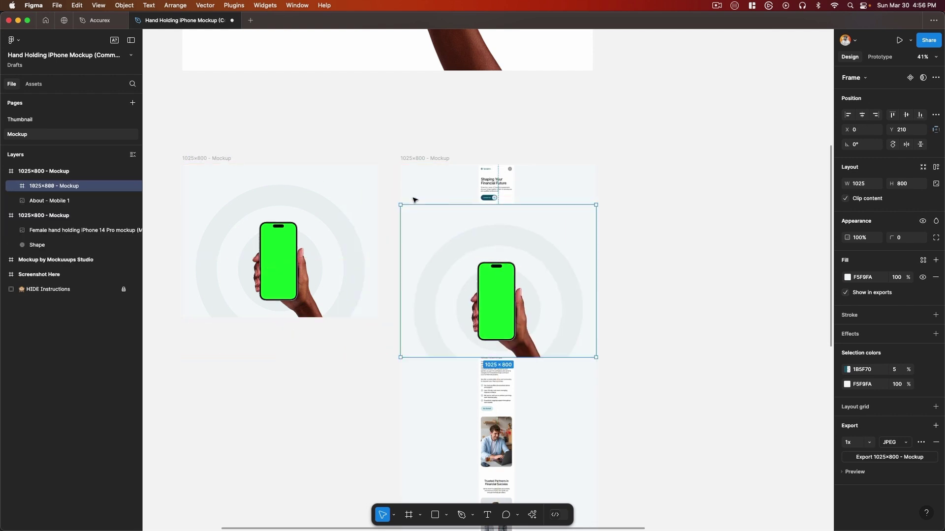
scroll(413, 200, down, 5)
drag(450, 87, 447, 355)
scroll(447, 355, down, 5)
drag(474, 89, 468, 358)
scroll(471, 364, down, 3)
scroll(470, 344, down, 2)
drag(468, 297, 468, 317)
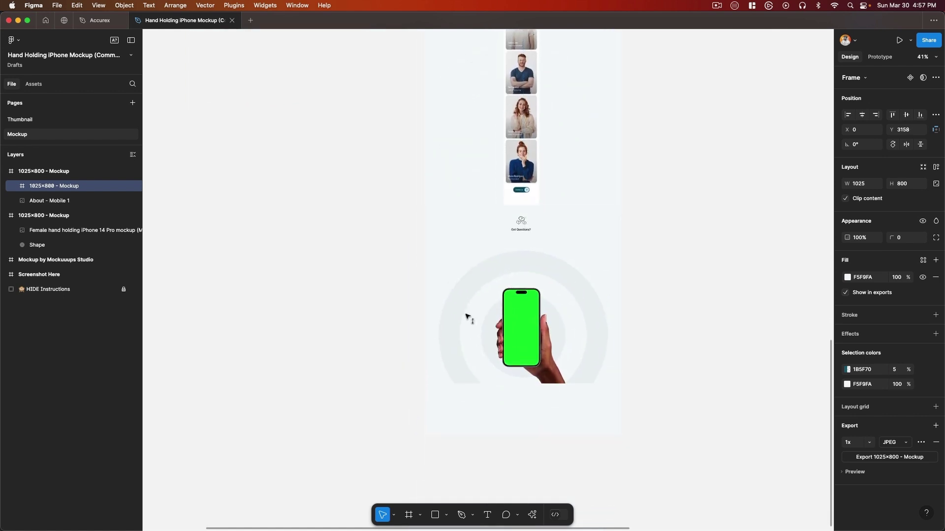
- Set the mockup copy to 20% opacity and fine-tune its vertical position
click(859, 238)
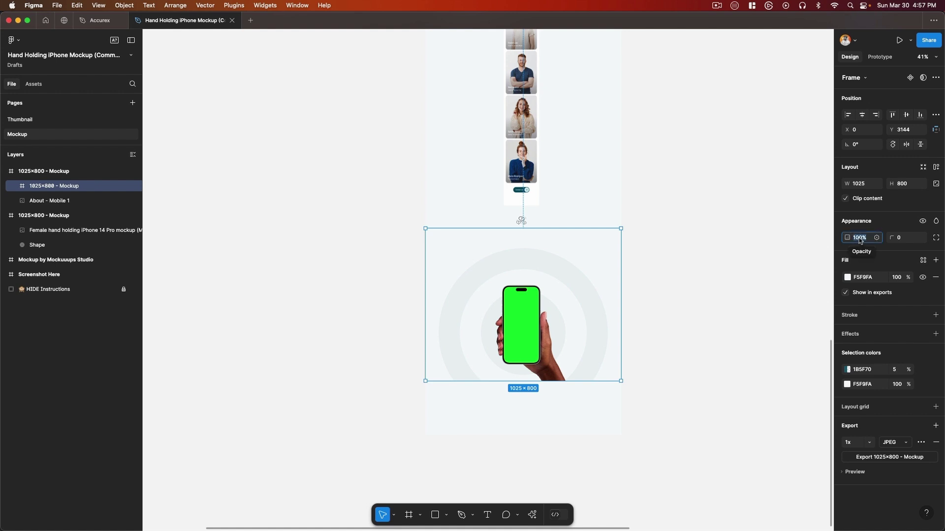
text(20)
key(Return)
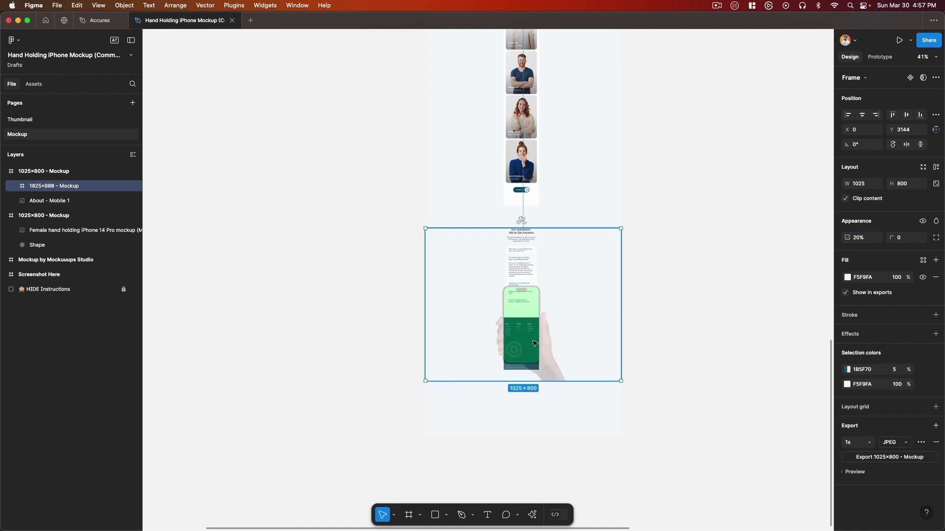
scroll(433, 231, down, 3)
scroll(441, 209, up, 10)
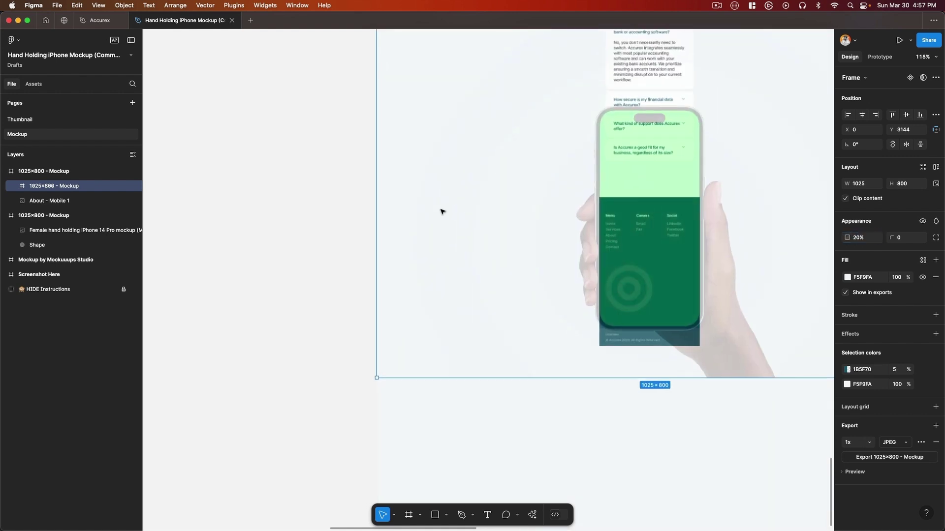
drag(479, 220, 480, 236)
- Shorten the tall screenshot frame to 1025 × 3977 and select the inner mockup frame
scroll(658, 324, up, 10)
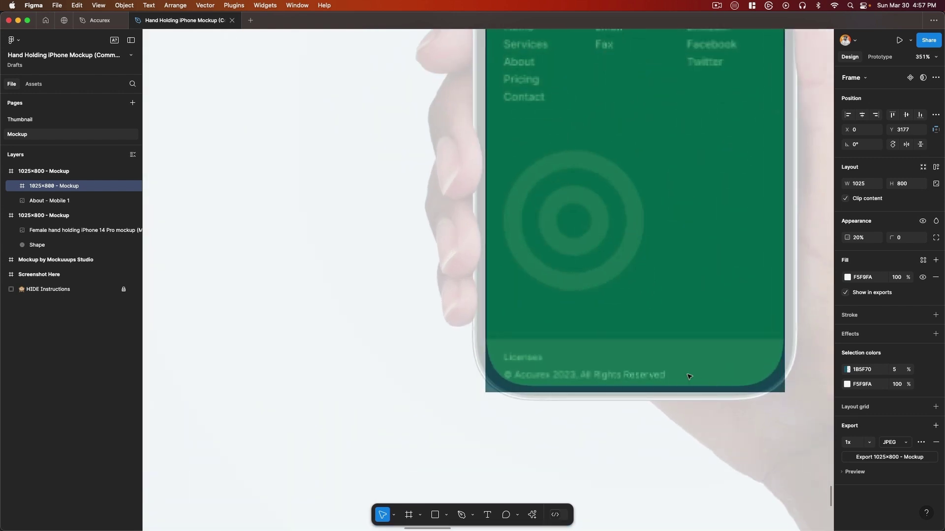
scroll(702, 375, down, 10)
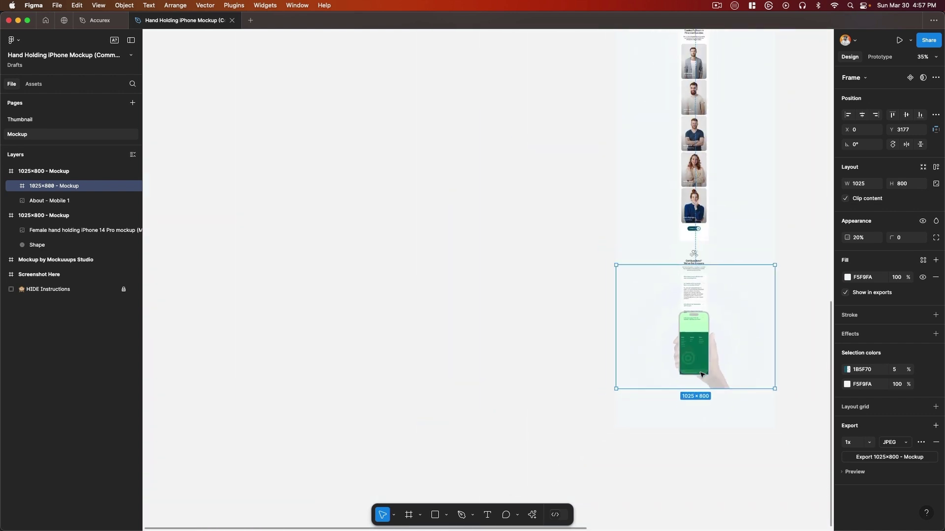
scroll(702, 376, right, 5)
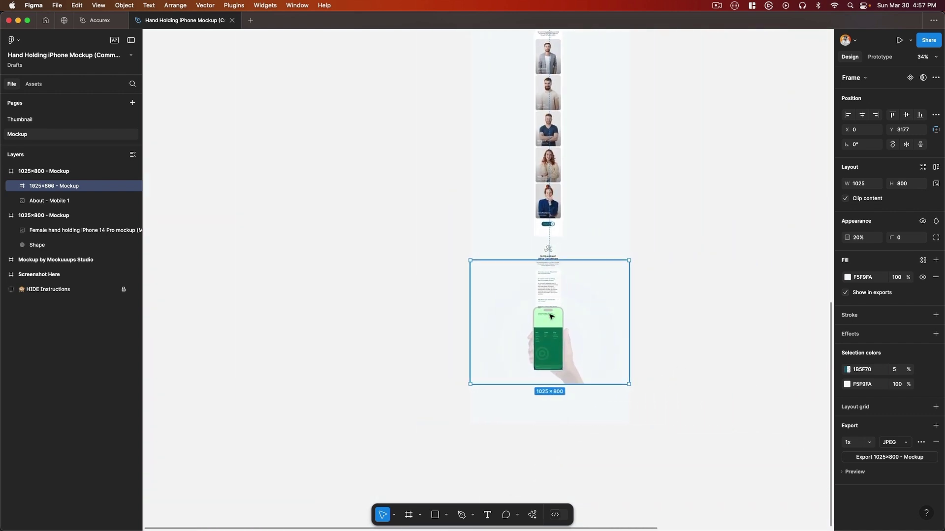
click(516, 405)
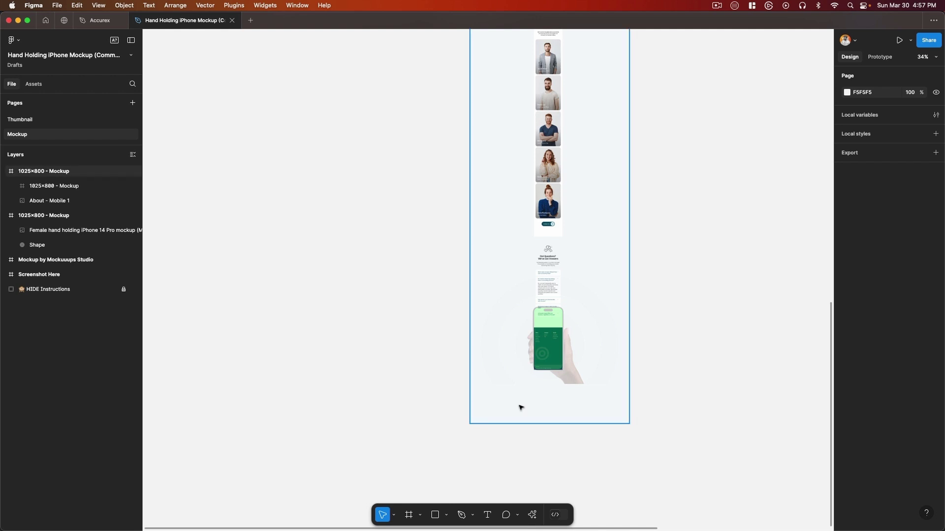
click(521, 408)
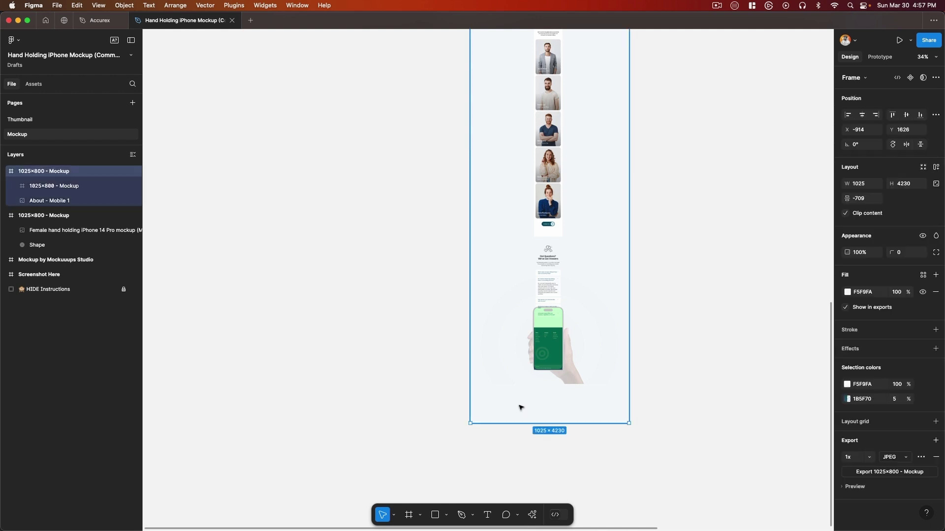
scroll(520, 407, up, 10)
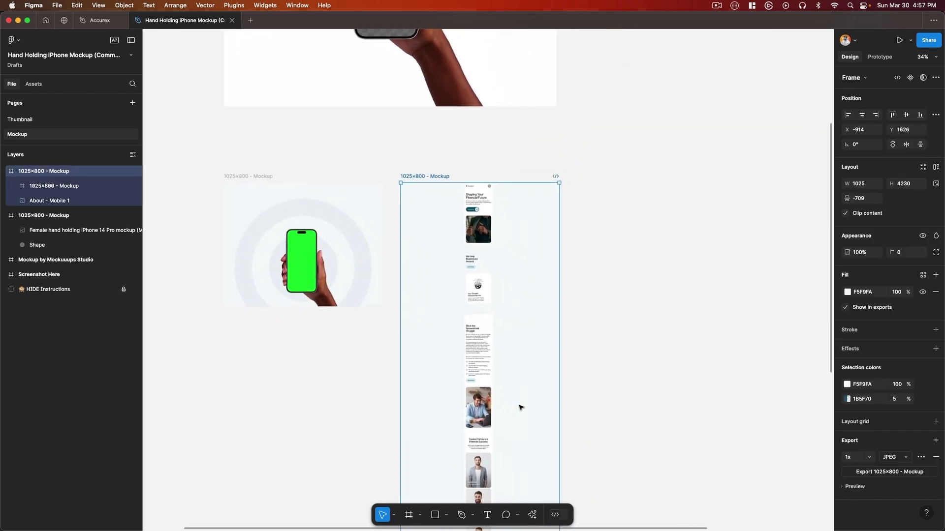
scroll(520, 407, down, 10)
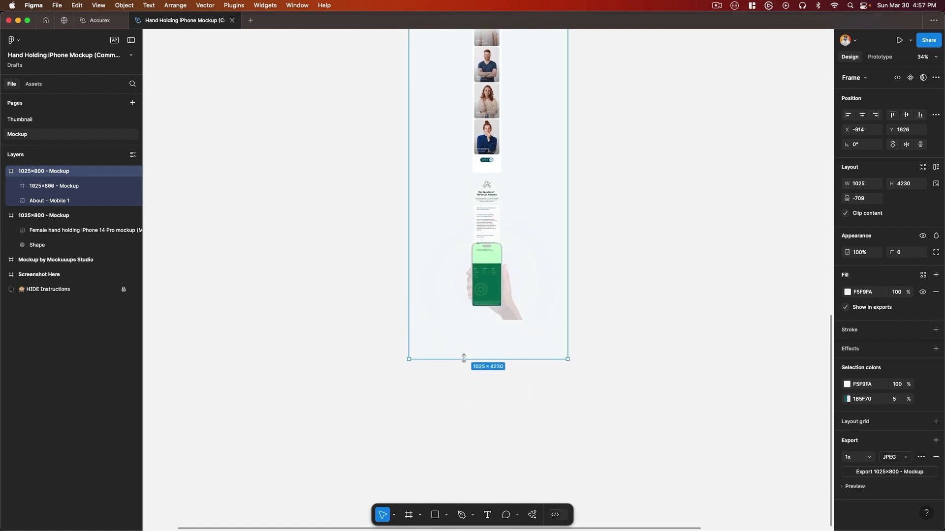
drag(463, 355, 466, 322)
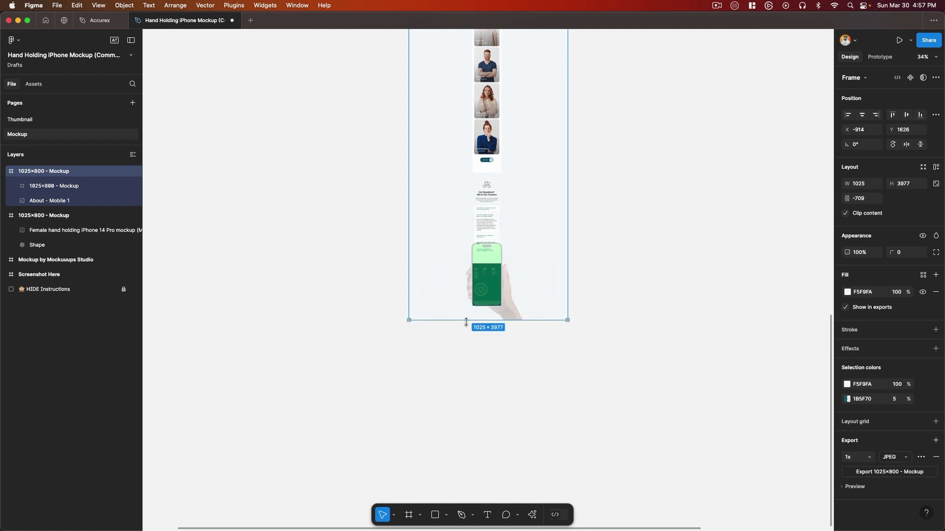
click(540, 310)
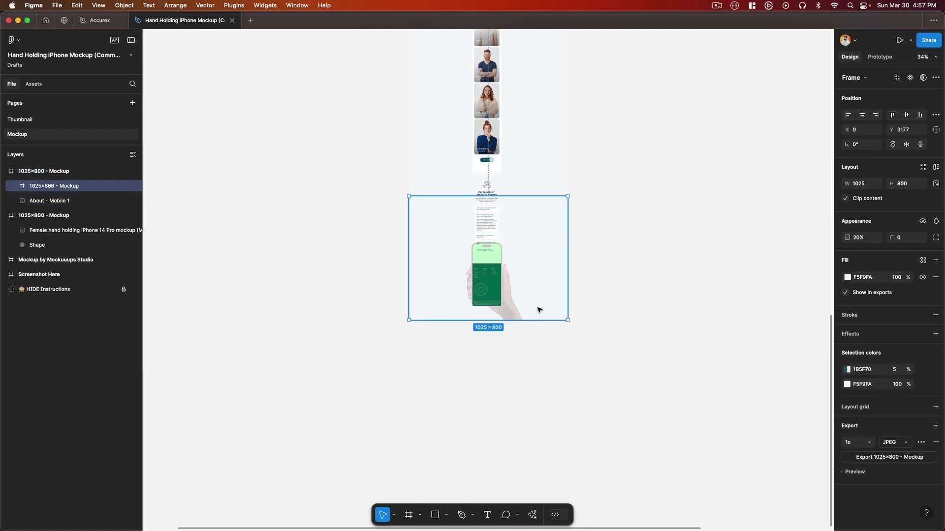
- Delete the inner hand-mockup frame and look over the remaining screenshot frame
key(Delete)
scroll(539, 310, up, 10)
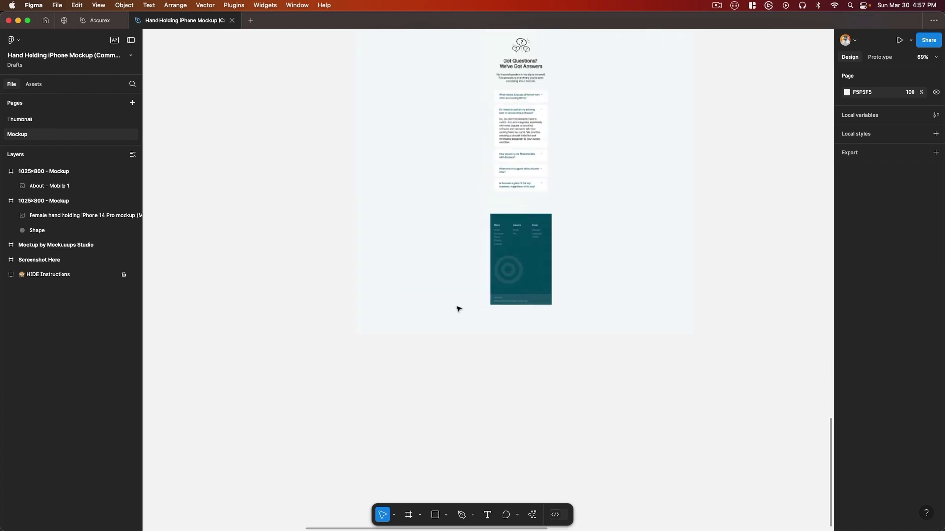
scroll(531, 302, down, 10)
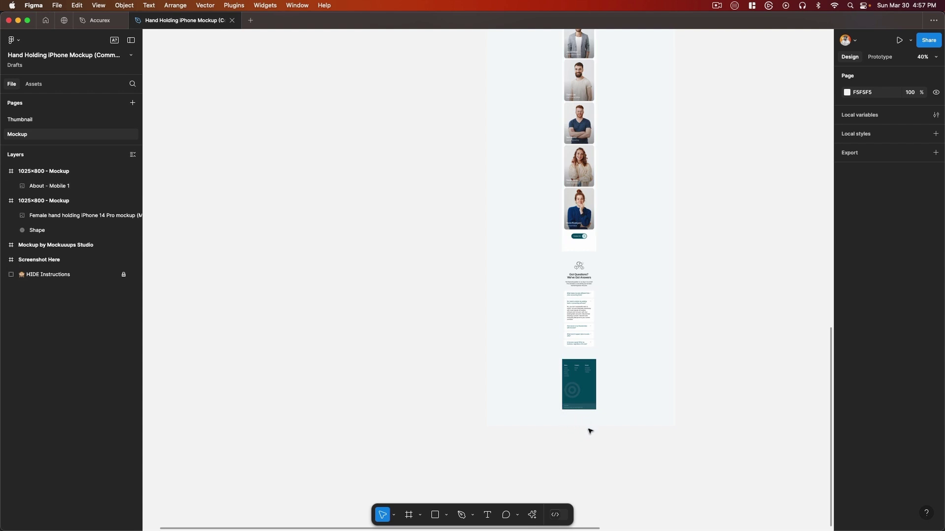
scroll(633, 413, up, 10)
scroll(634, 415, left, 3)
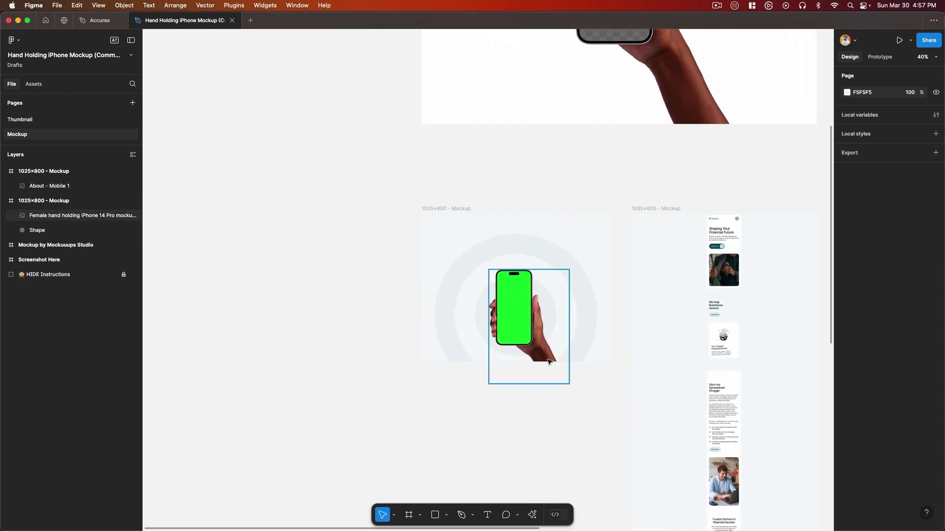
scroll(536, 354, up, 3)
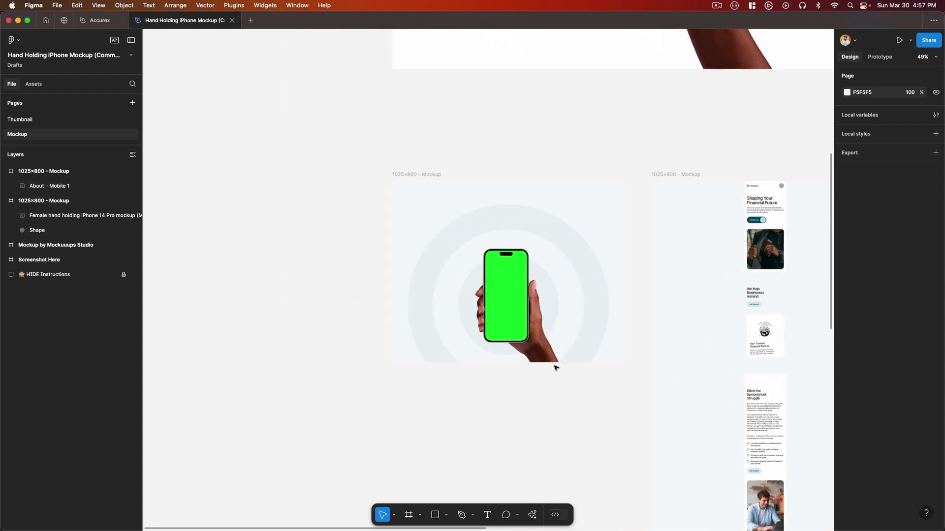
scroll(530, 357, down, 5)
scroll(526, 352, right, 5)
scroll(526, 352, down, 2)
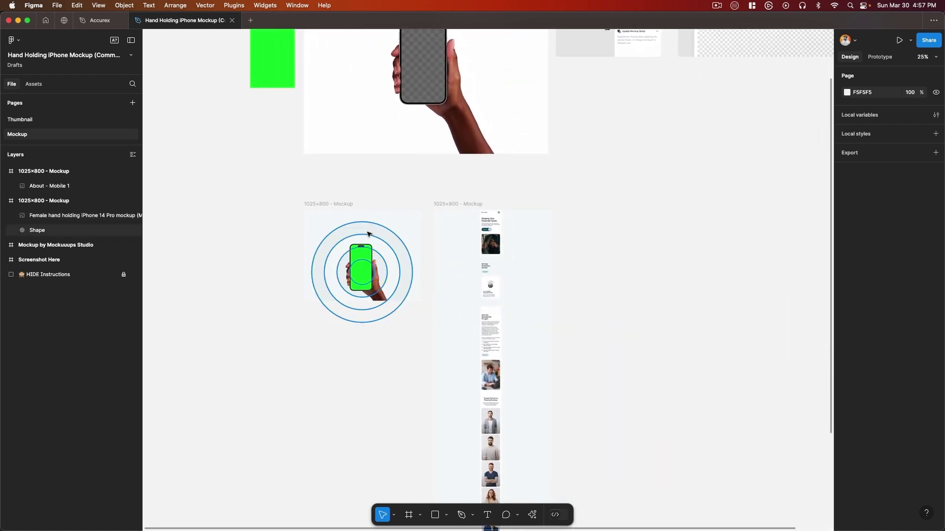
scroll(368, 230, down, 3)
- Rename the tall frame to '1025 - Screen' and switch over to Wix Studio
click(454, 211)
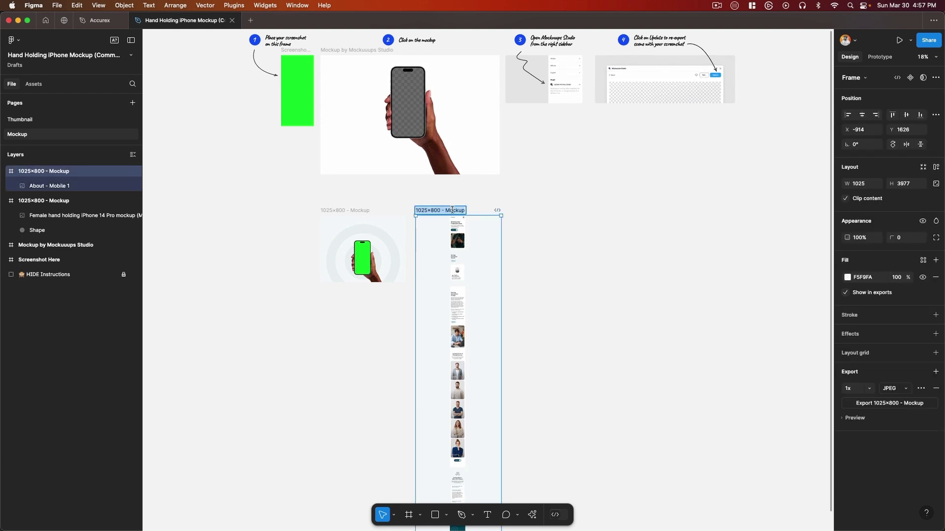
double_click(454, 210)
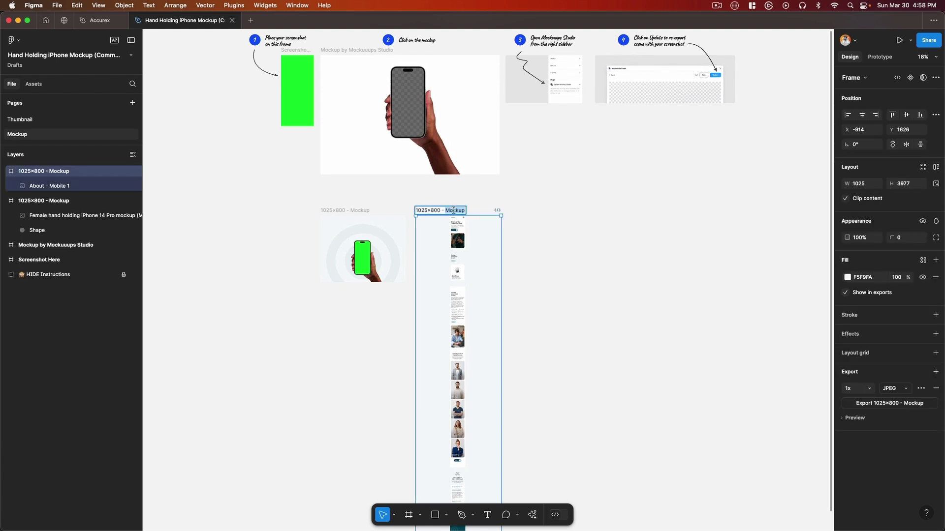
double_click(442, 211)
key(BackSpace)
key(BackSpace)
text(S)
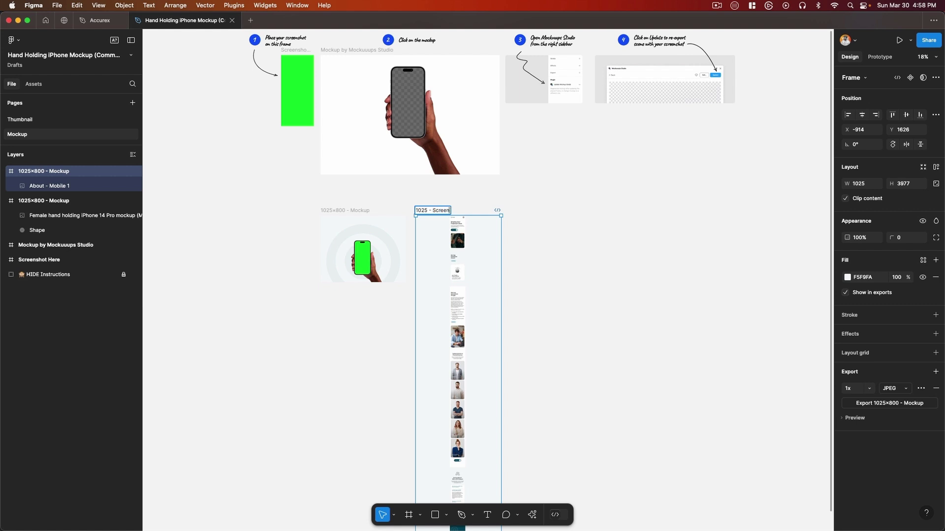
text(creen)
key(Return)
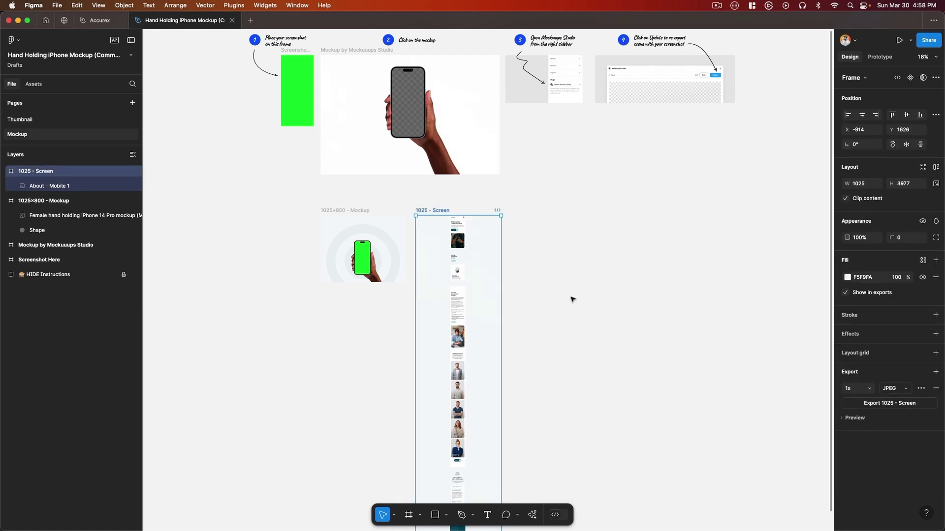
key(ctrl+Right)
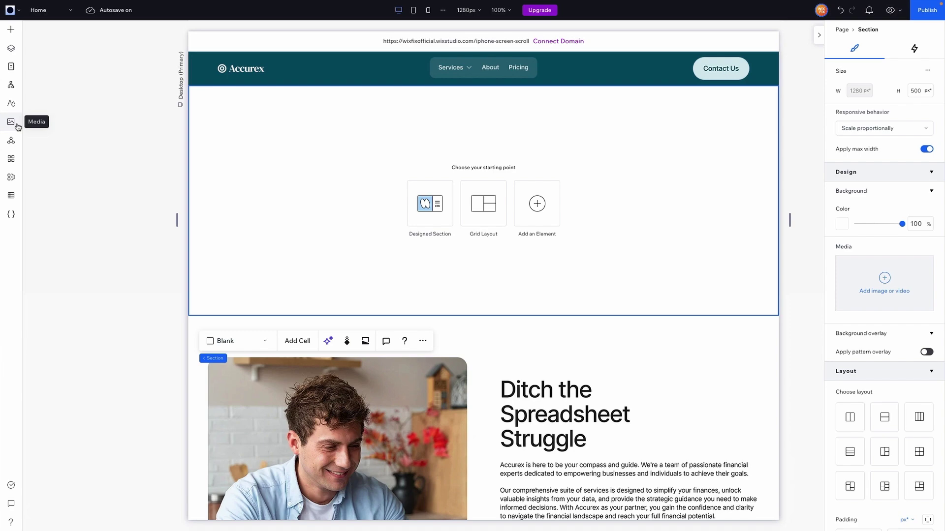
- Open the site's media files and pick the 1025x800 - Screen.jpg screenshot
click(11, 123)
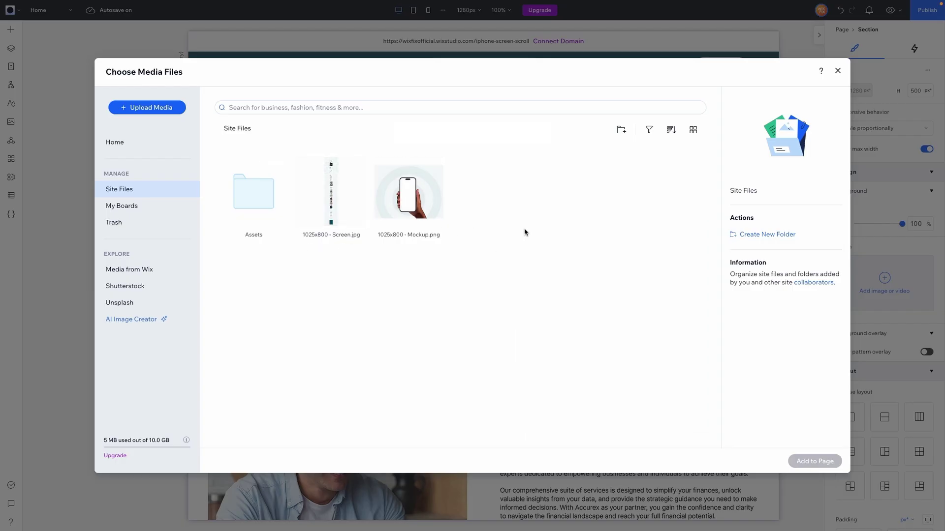
click(329, 212)
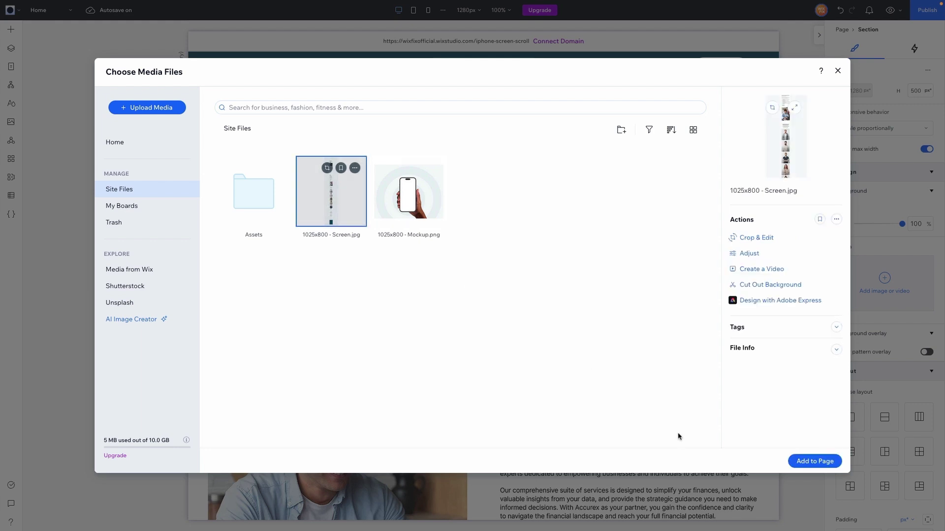
- Add the screenshot to the page at 1025 px wide with its aspect ratio locked
click(819, 463)
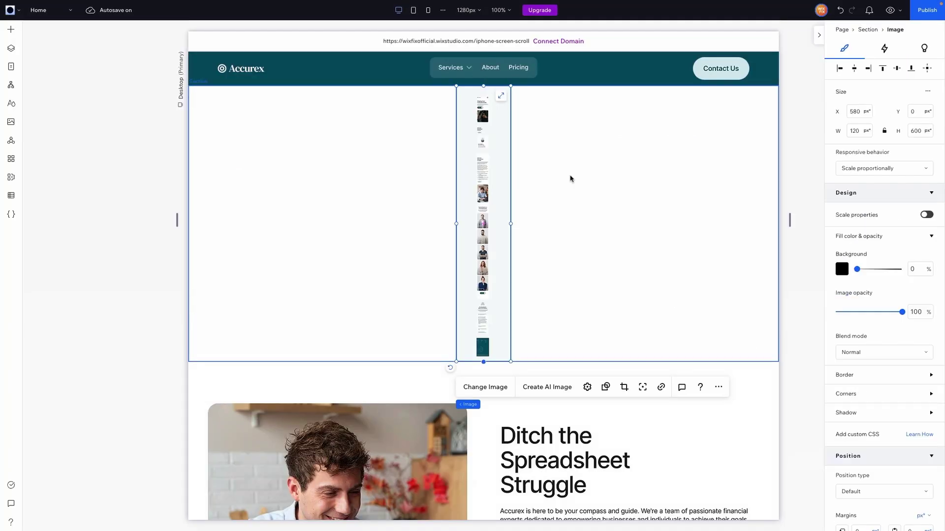
click(885, 131)
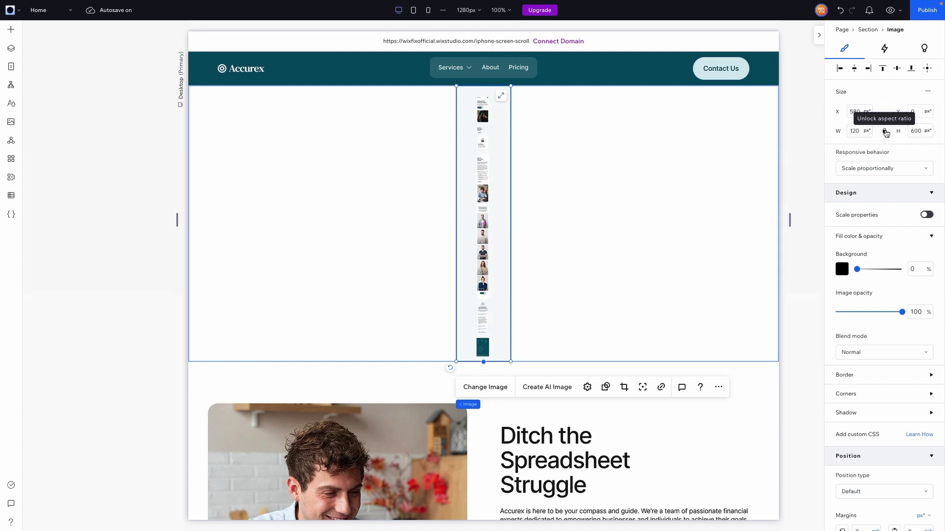
click(861, 130)
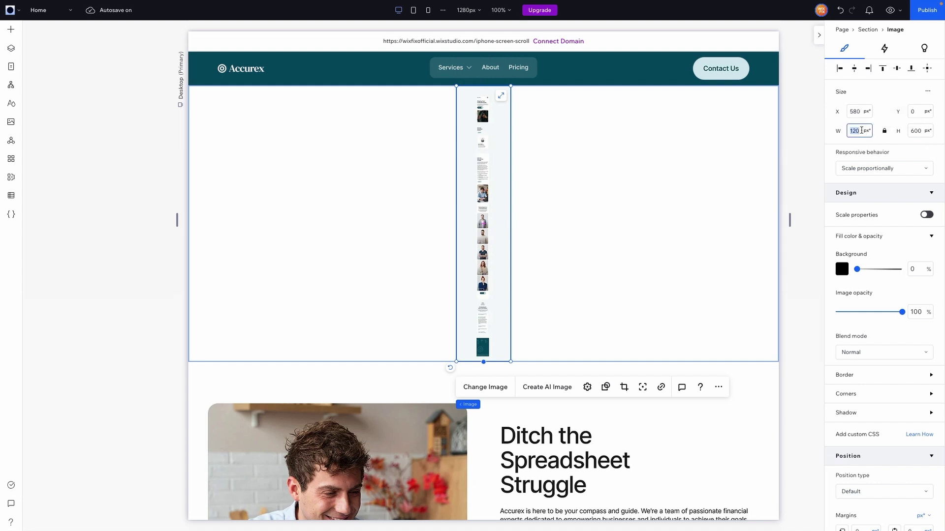
text(1025)
key(Return)
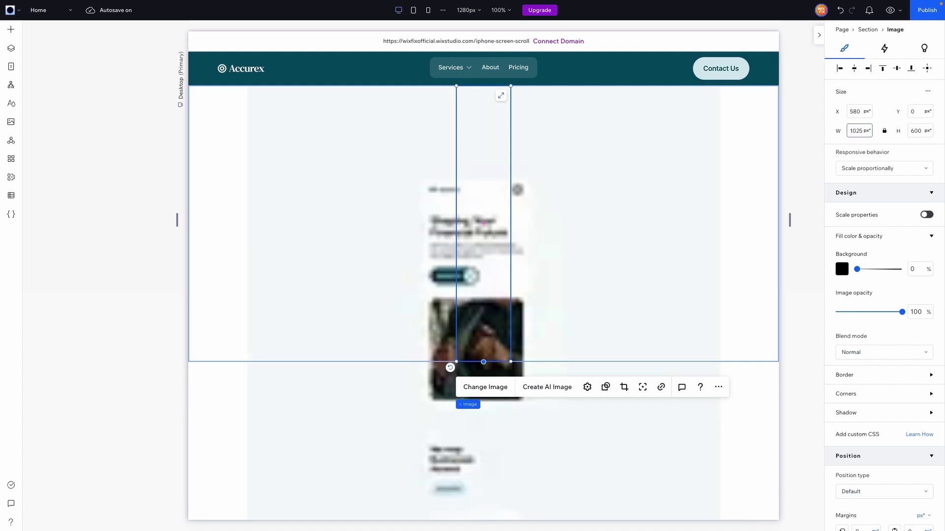
- Give the section the pale #F5F9FA theme background colour
click(782, 272)
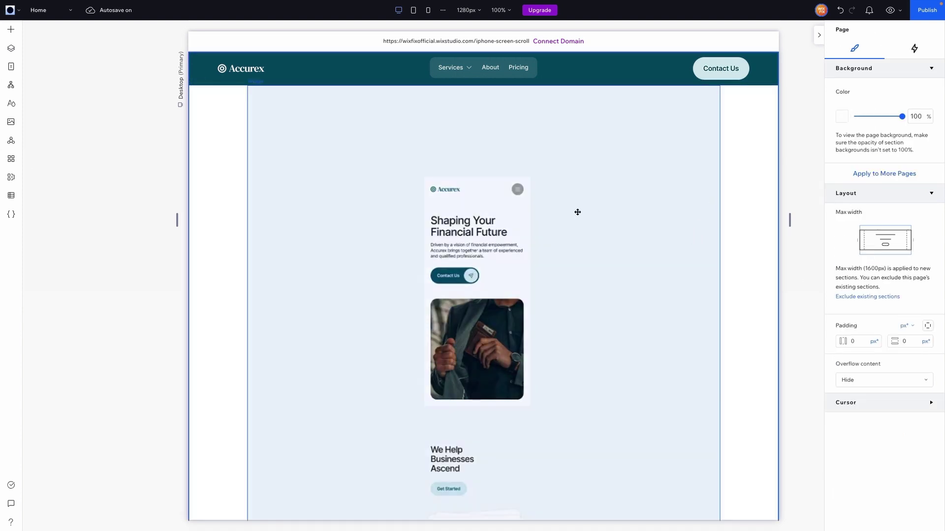
click(752, 226)
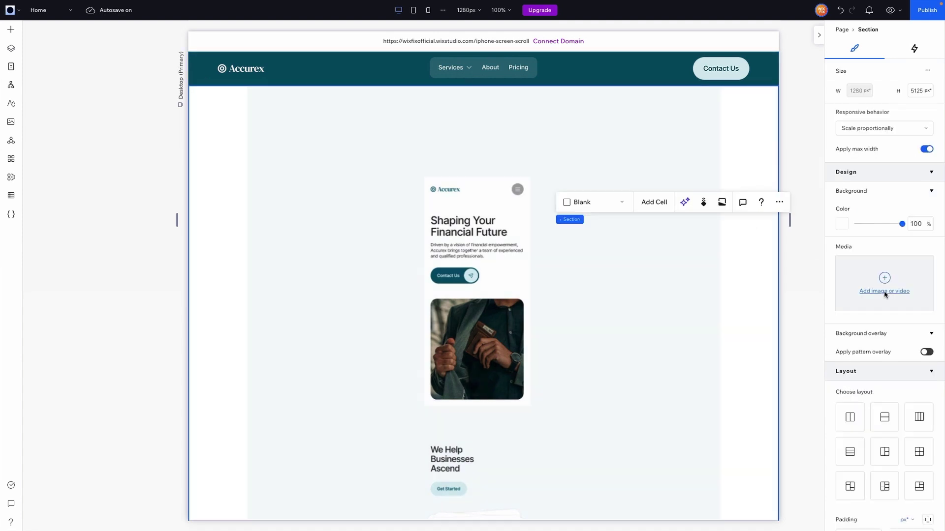
click(842, 224)
click(867, 320)
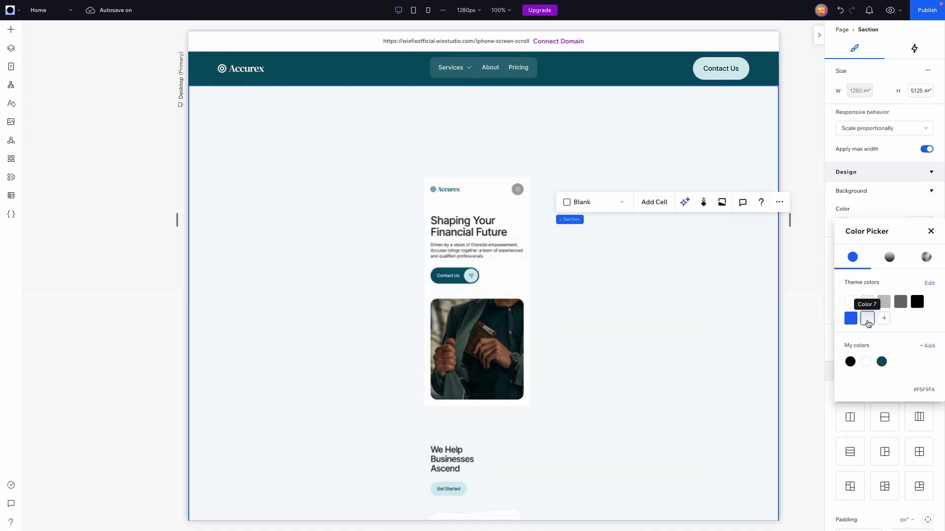
click(616, 276)
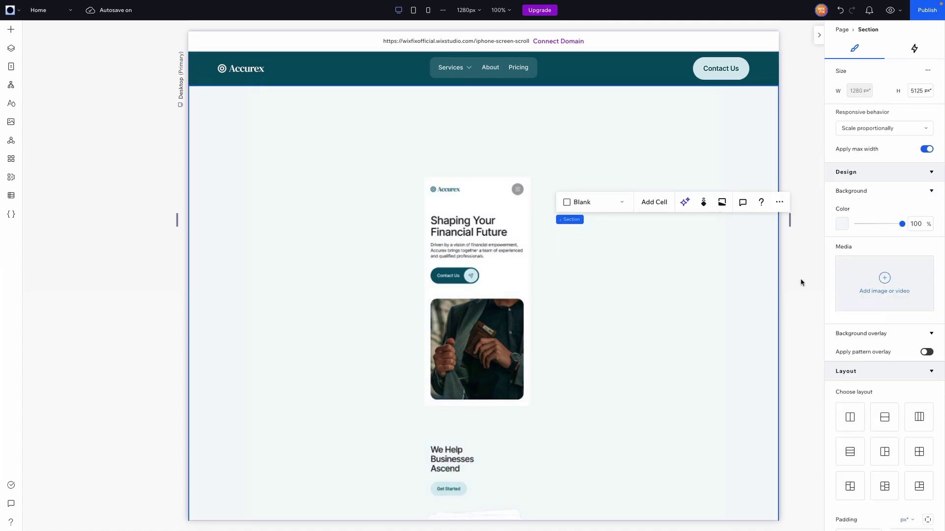
- Set the screenshot image's responsive behaviour to Fixed
click(536, 270)
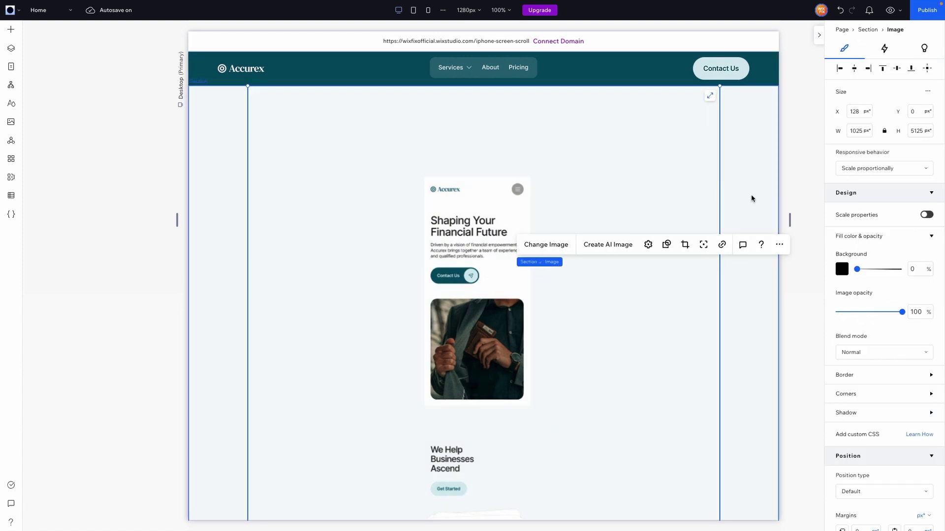
click(880, 169)
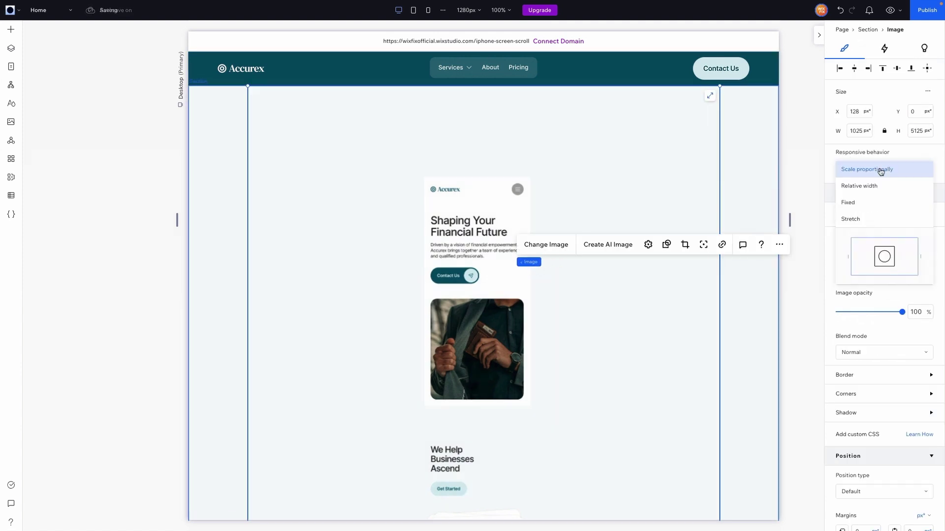
click(874, 208)
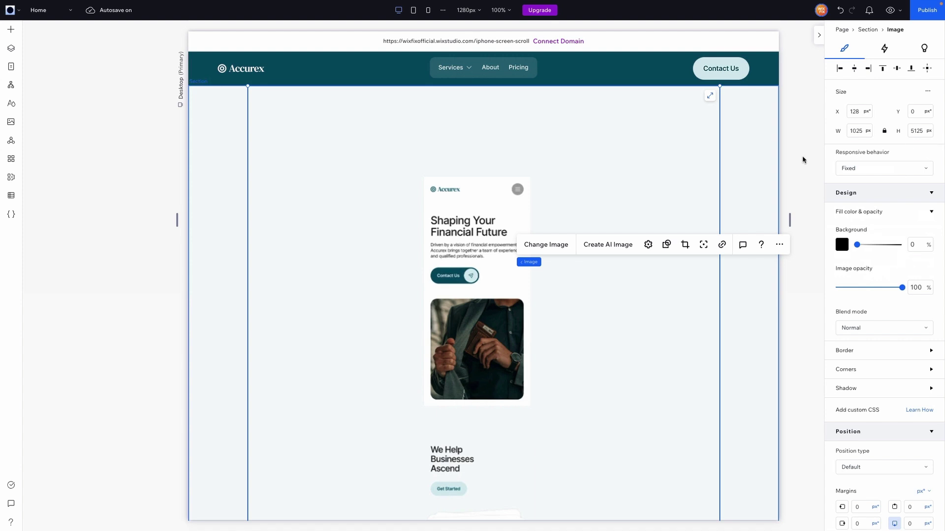
- Add a new container left of the screenshot and turn on its advanced sizing
click(10, 30)
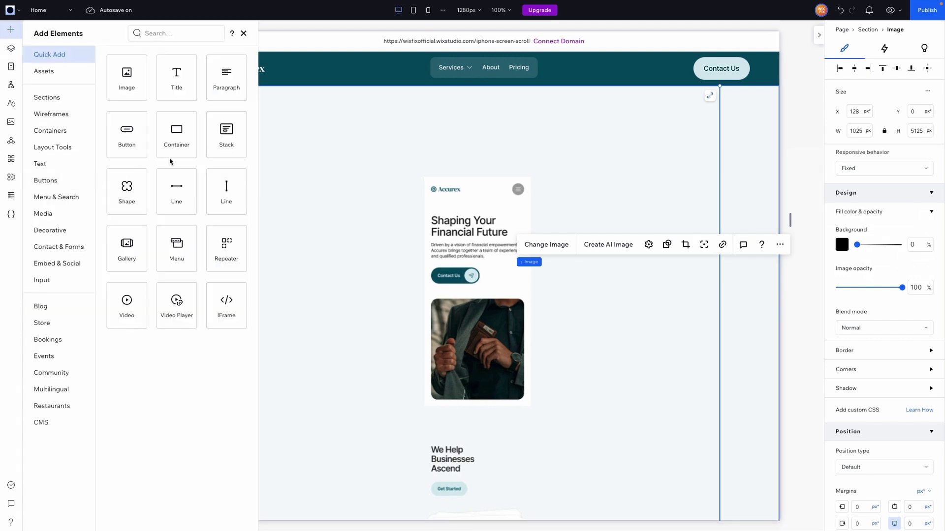
drag(173, 154, 357, 198)
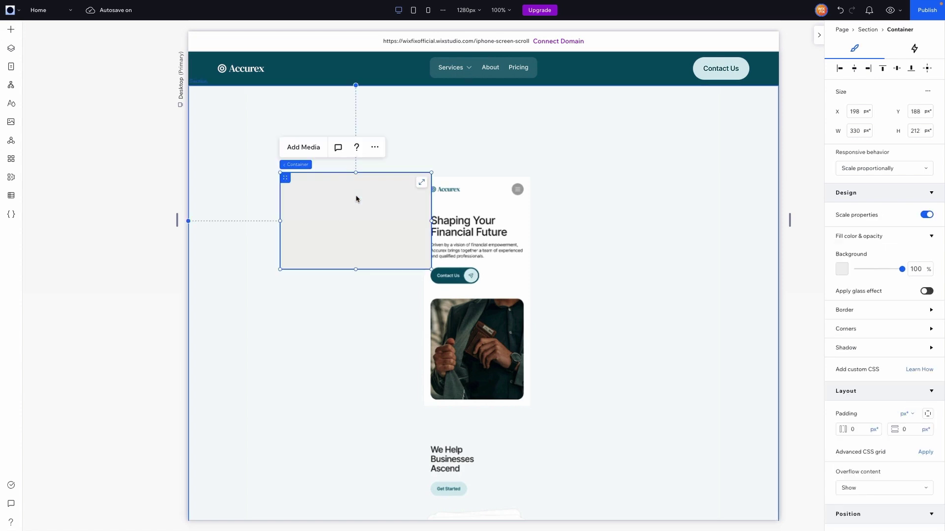
click(928, 92)
click(905, 97)
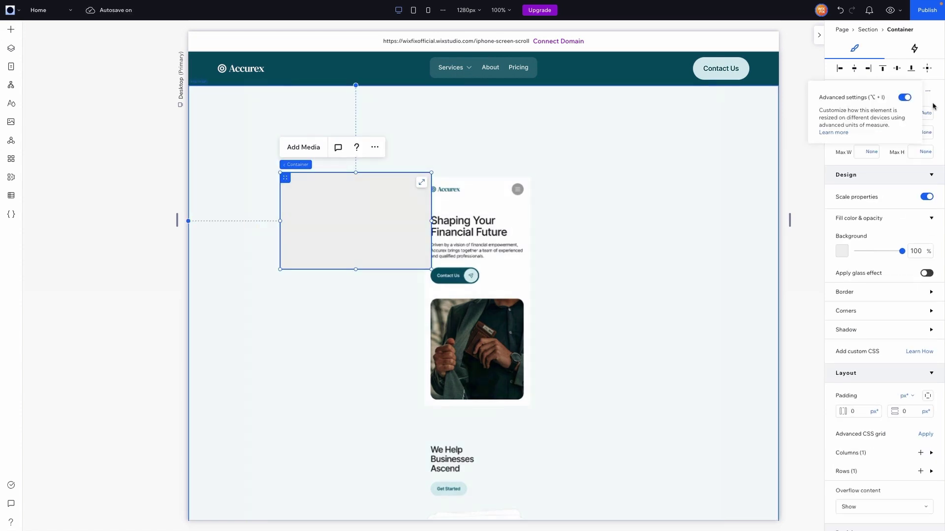
click(870, 436)
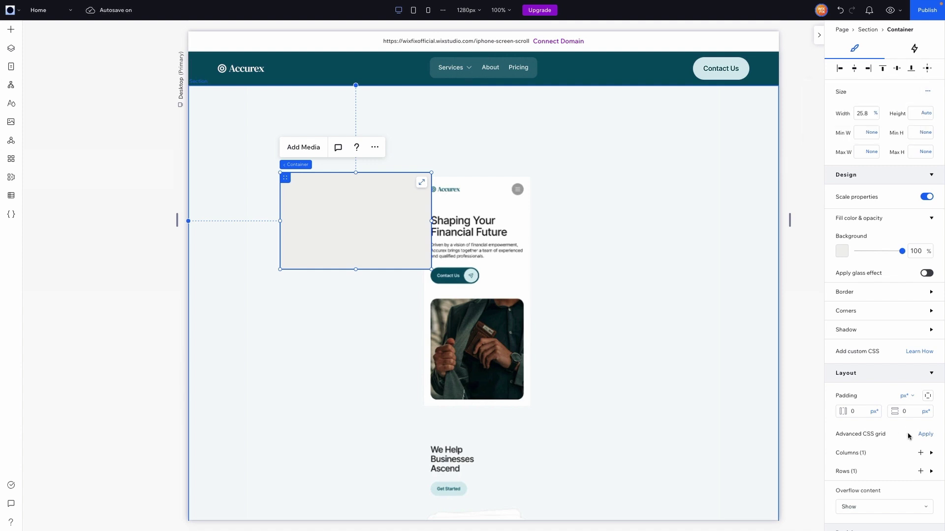
- Give the container a 1x2 CSS grid layout (one column, two rows)
click(924, 434)
scroll(921, 429, down, 3)
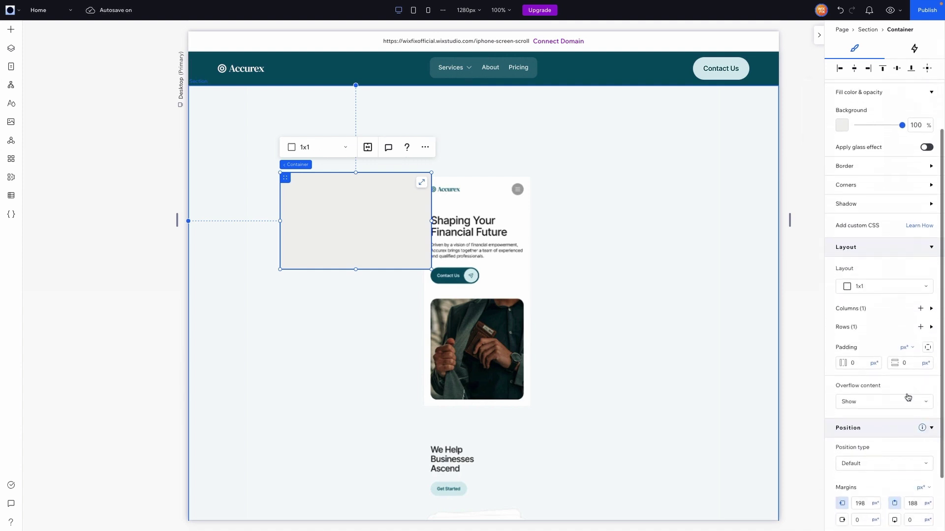
click(866, 290)
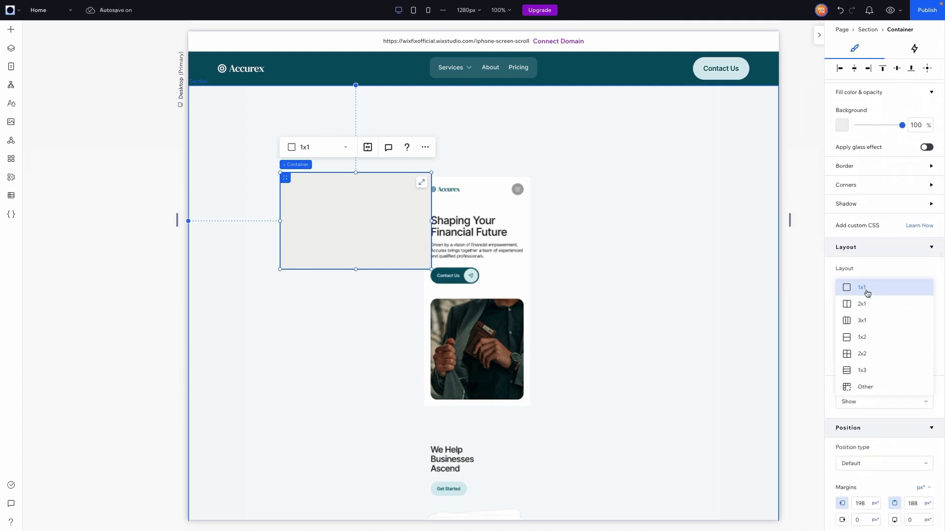
click(871, 341)
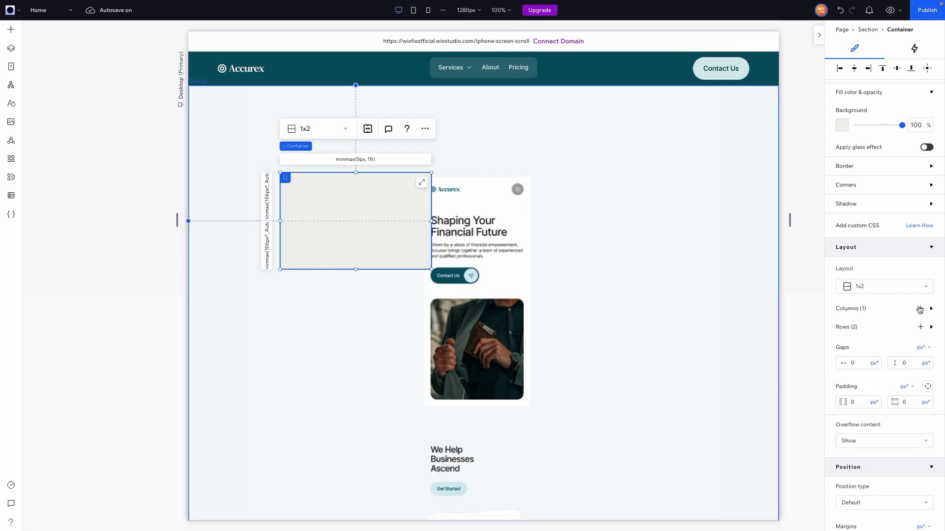
- Centre the container at the section's top and set its width to 1025 px
click(854, 72)
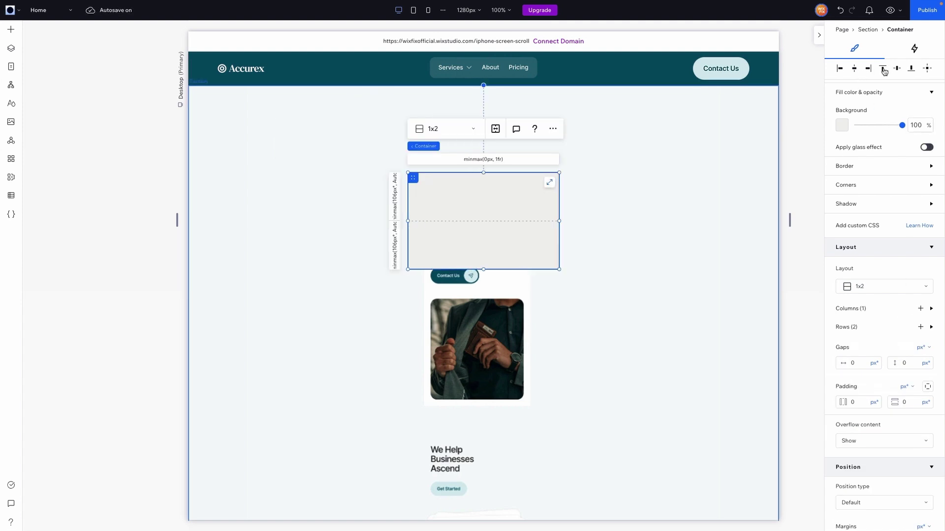
click(883, 70)
scroll(871, 215, up, 3)
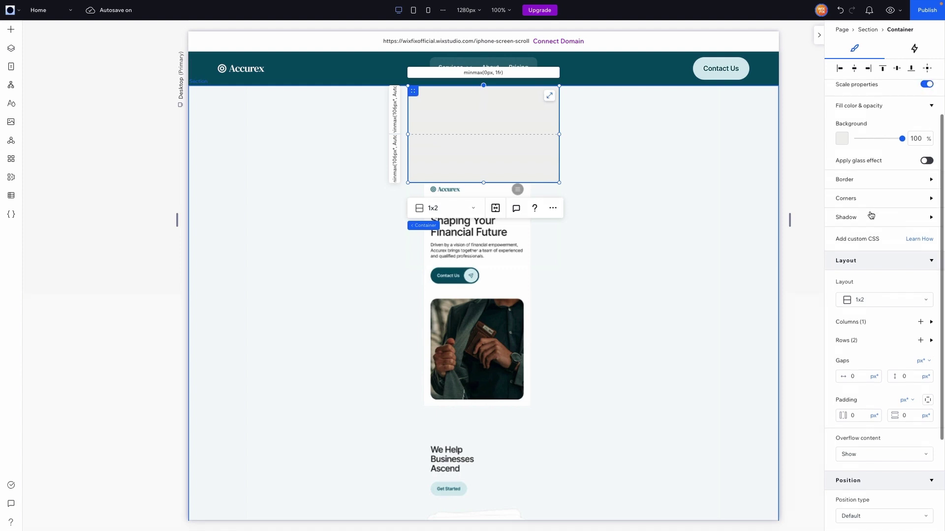
click(867, 113)
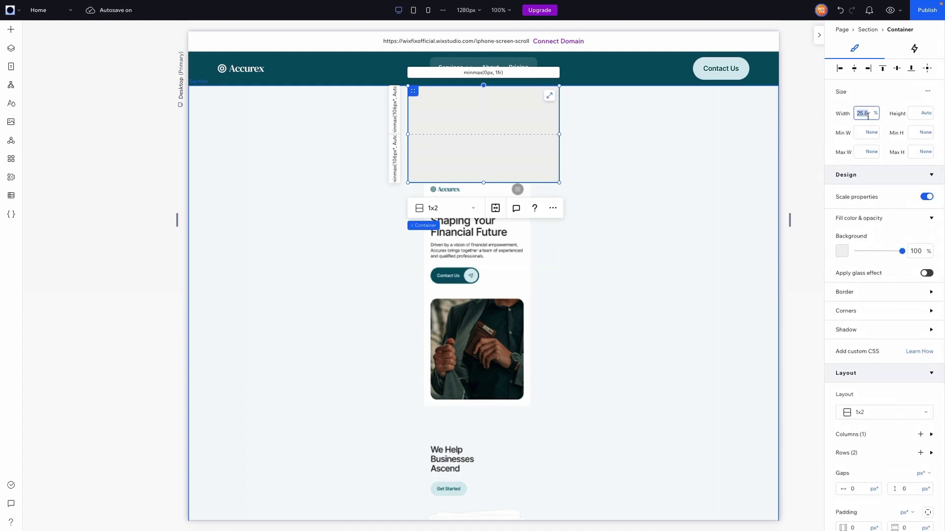
text(10)
key(Return)
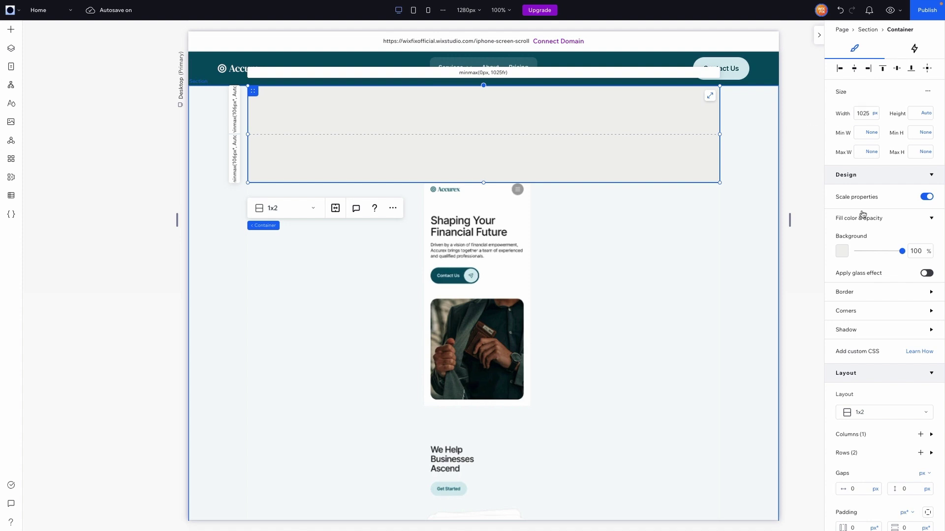
- Set the grid's second row to a fixed 800 px height
scroll(858, 214, down, 2)
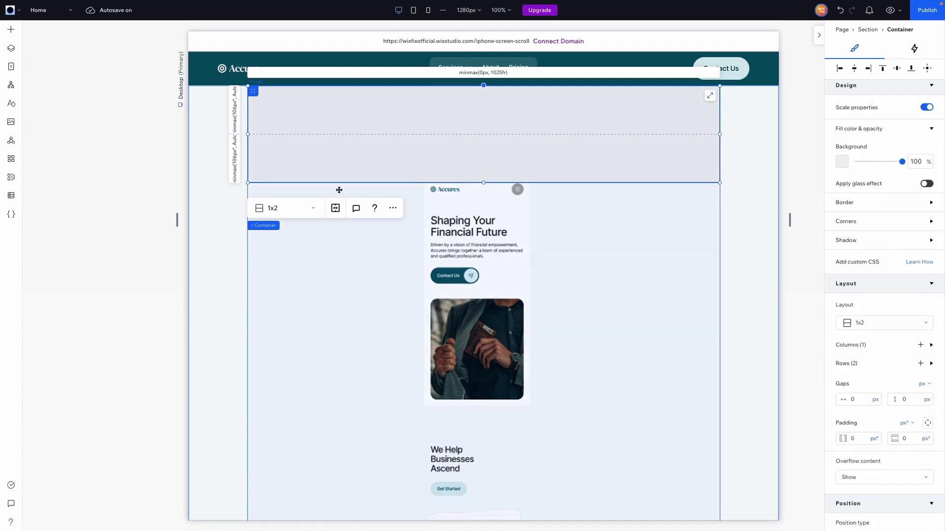
click(236, 158)
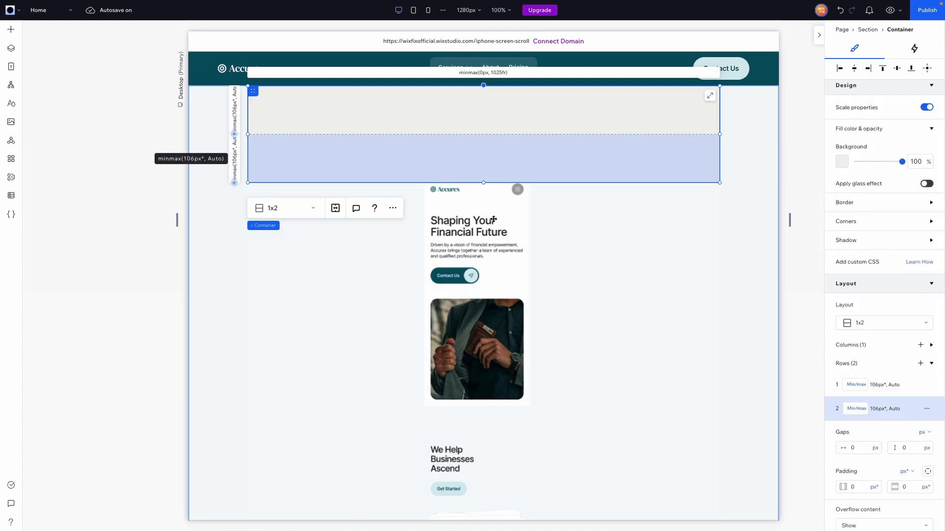
click(853, 412)
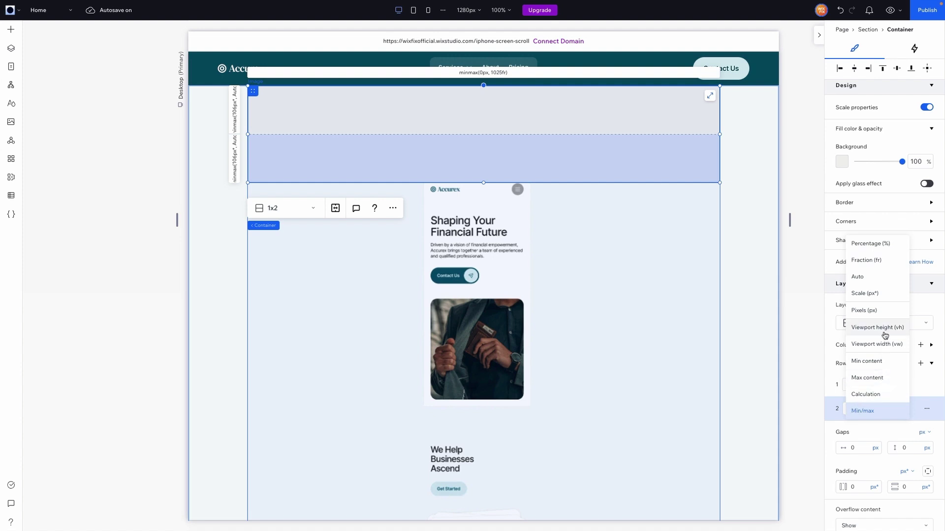
click(871, 311)
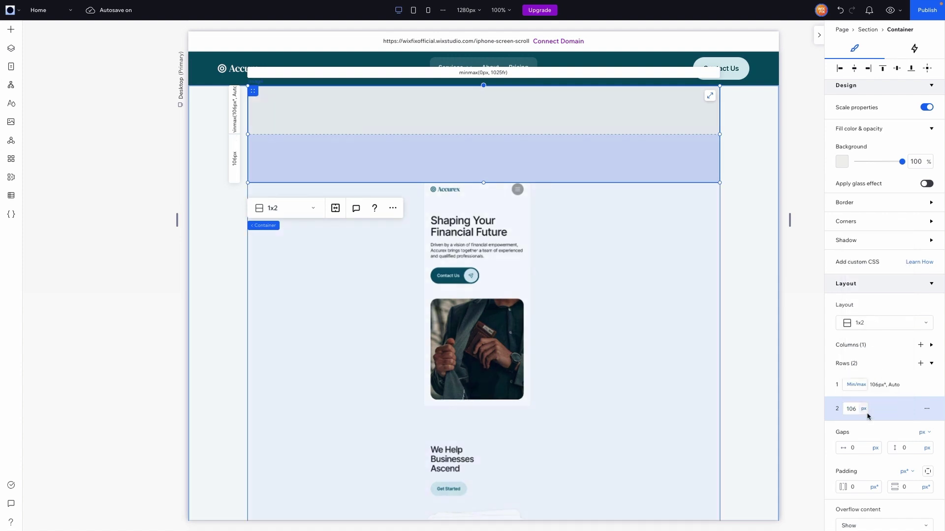
text(800)
key(Return)
- Drop the hand-held phone mockup image from Site Files into row 2 and centre it
click(13, 33)
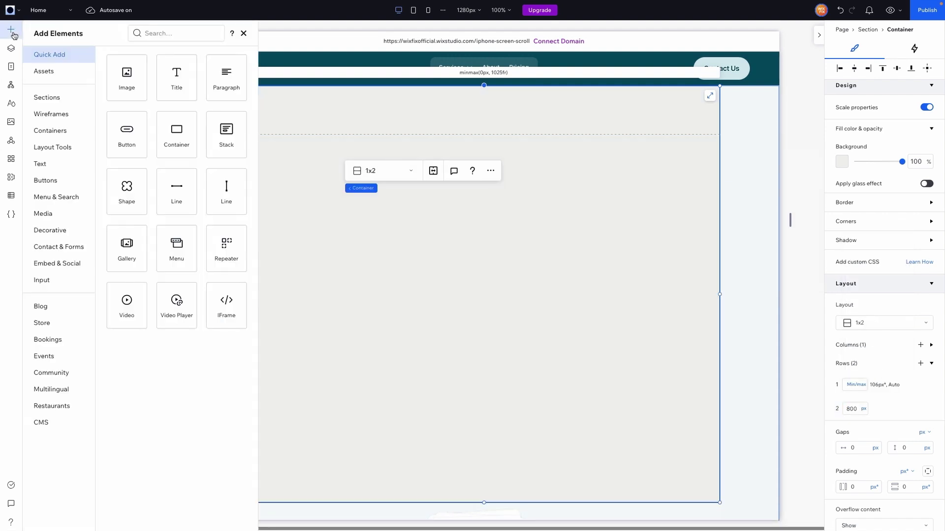
click(48, 215)
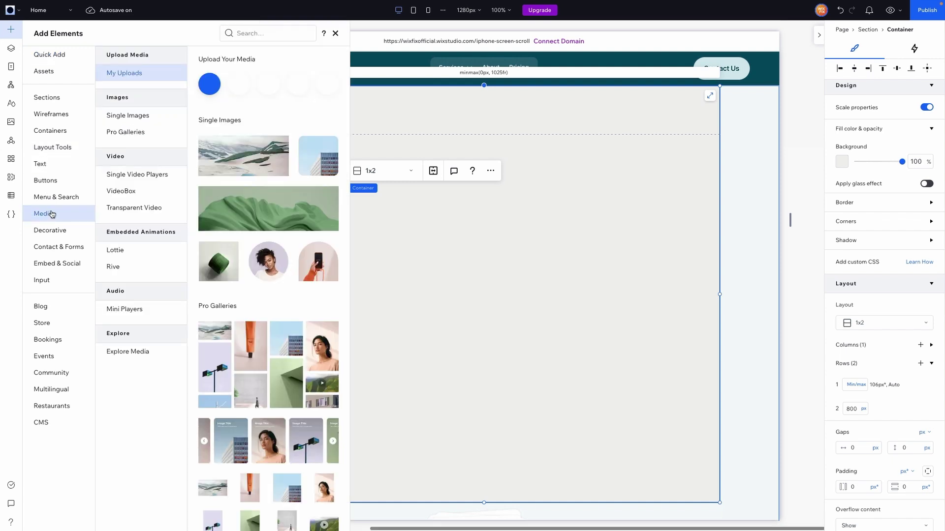
drag(276, 160, 559, 415)
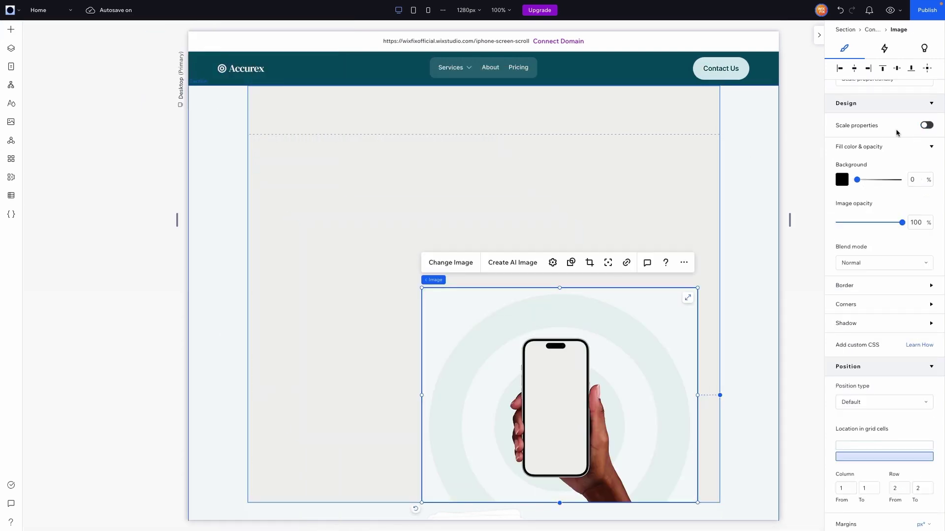
scroll(902, 163, up, 2)
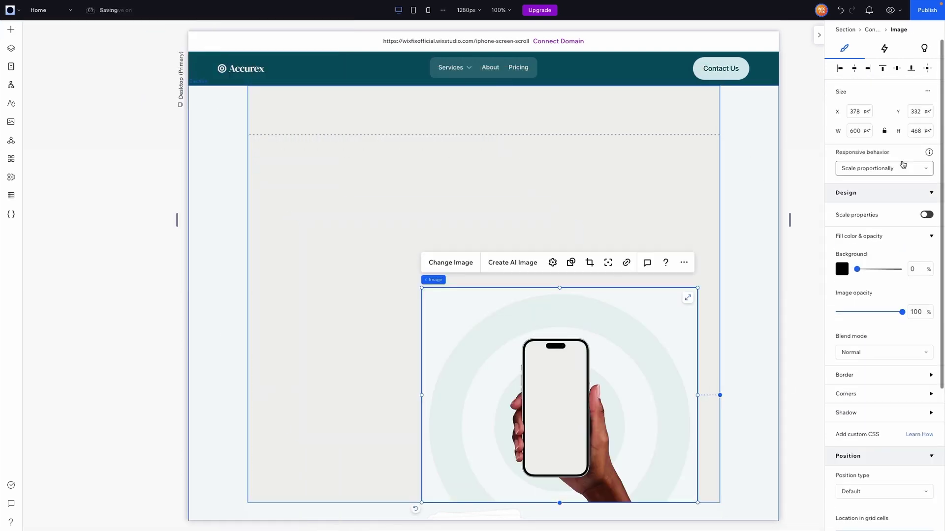
click(928, 70)
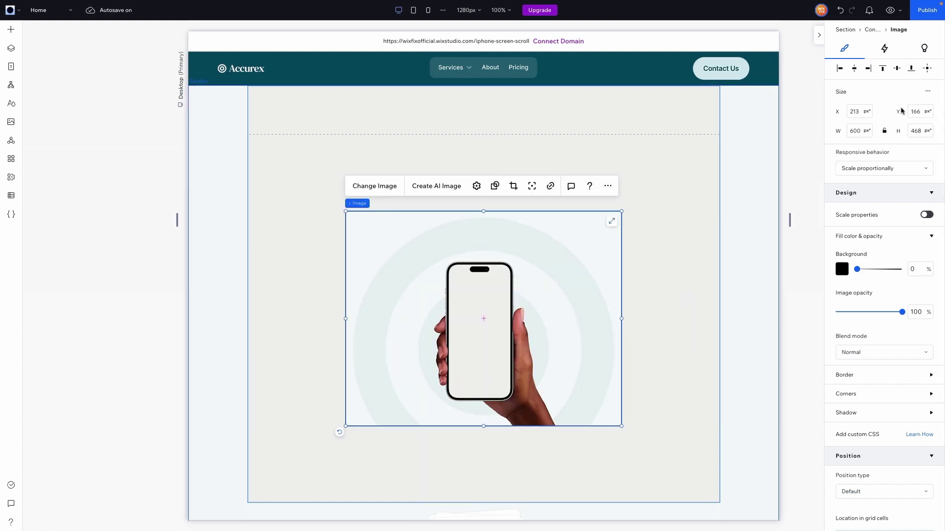
- Lock the image's aspect ratio and set its width to 100% to fill the row
click(884, 132)
click(856, 130)
text(100 %)
key(Return)
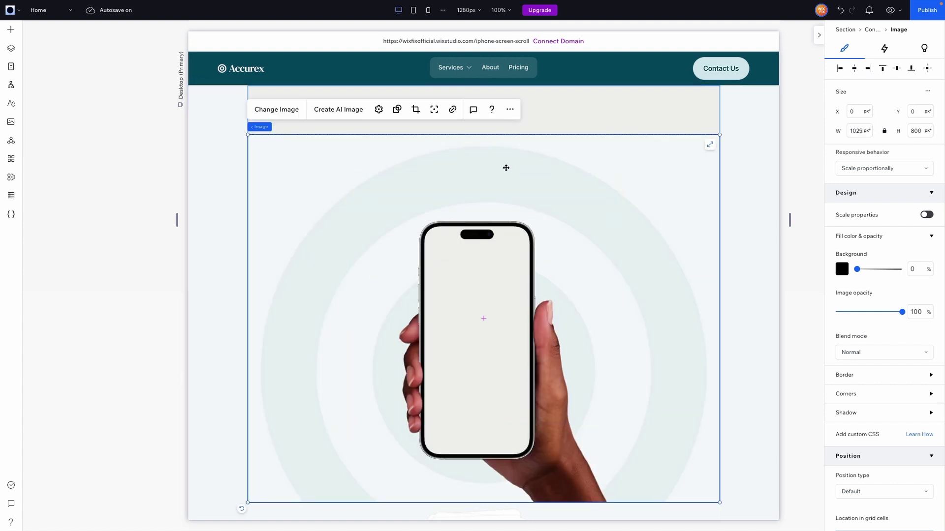
click(574, 123)
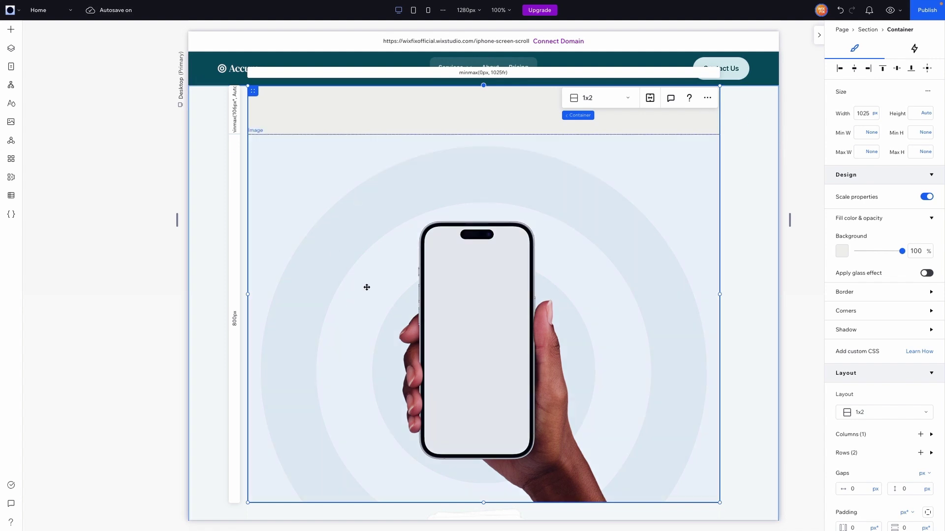
click(315, 321)
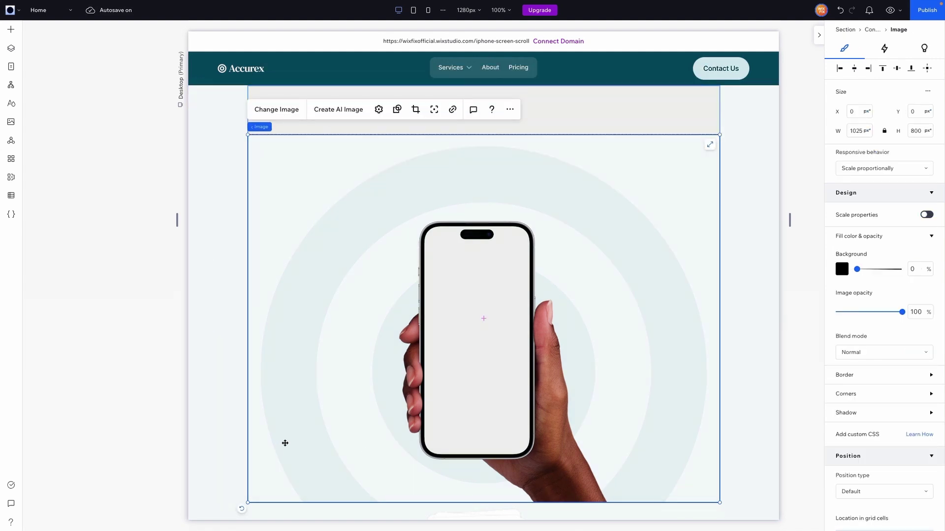
key(Escape)
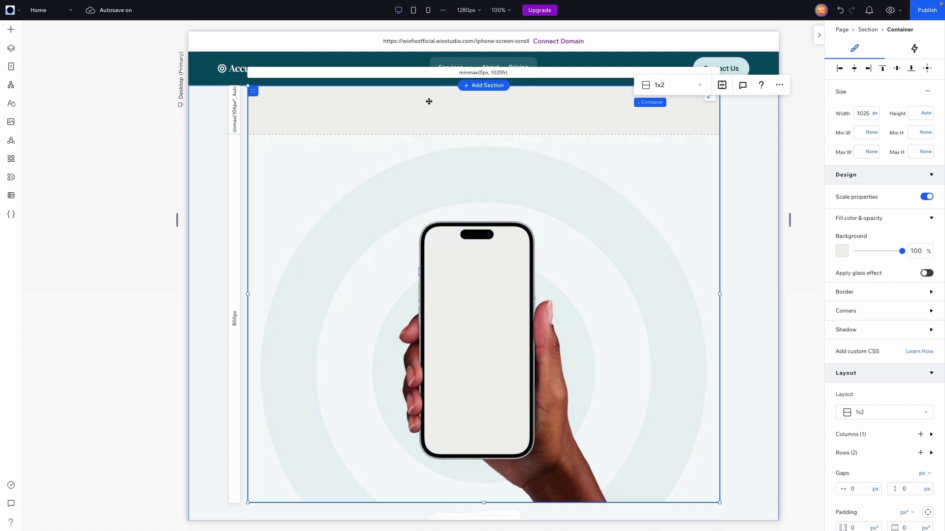
- Set the grid container's background opacity to 0 so the screenshot shows through the phone
click(401, 118)
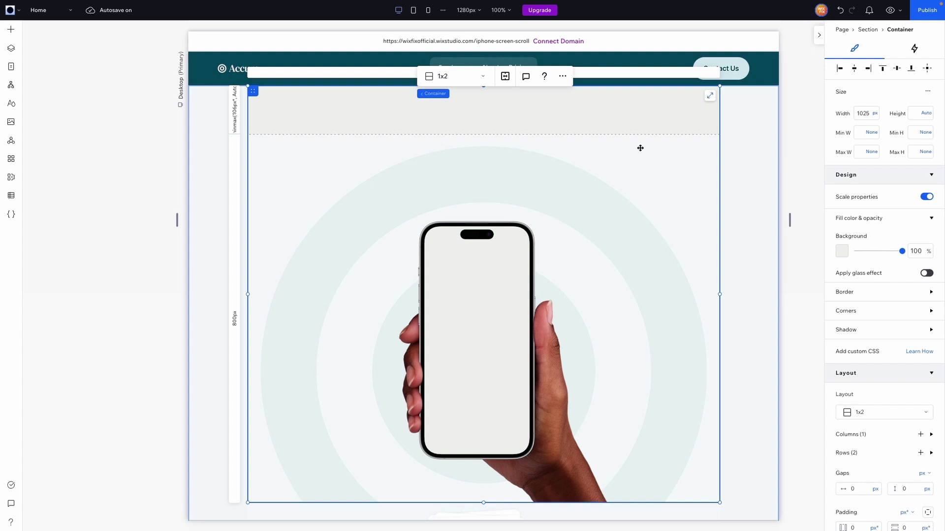
click(916, 251)
text(0)
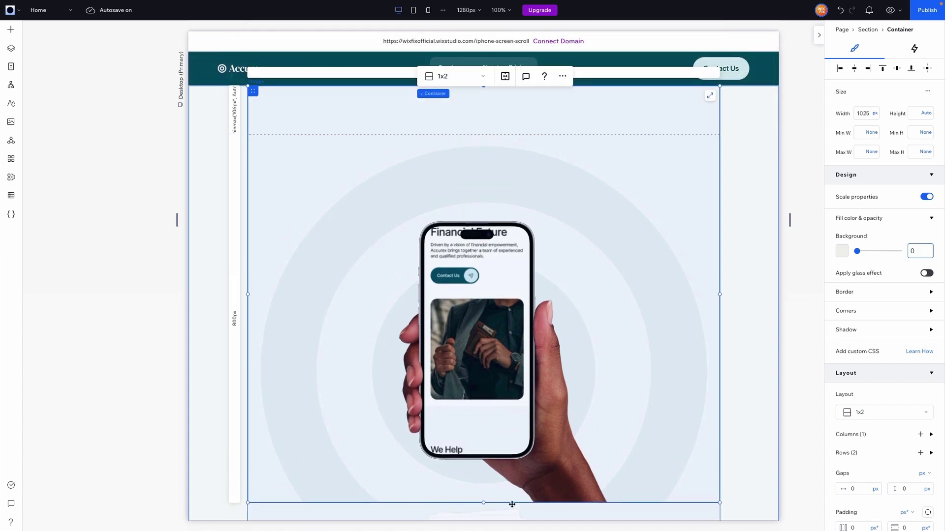
scroll(459, 507, down, 2)
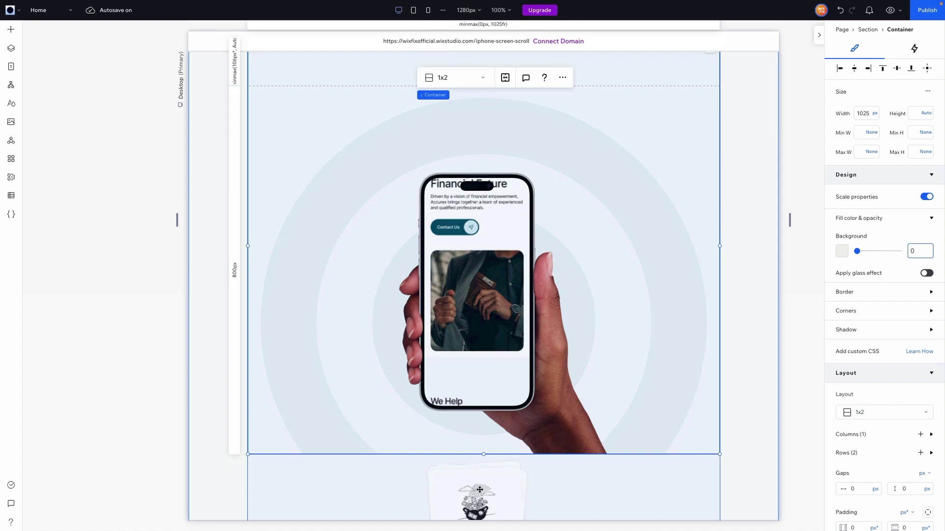
scroll(479, 490, up, 2)
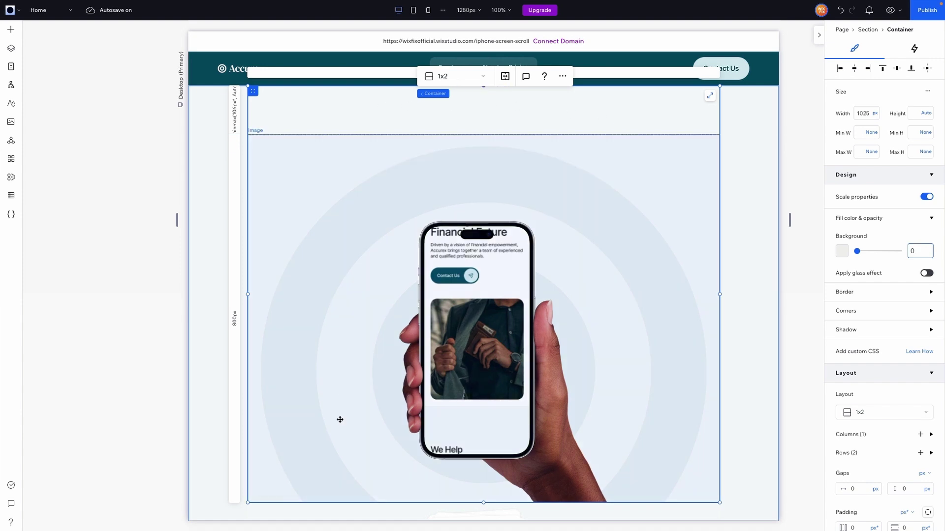
scroll(880, 343, down, 4)
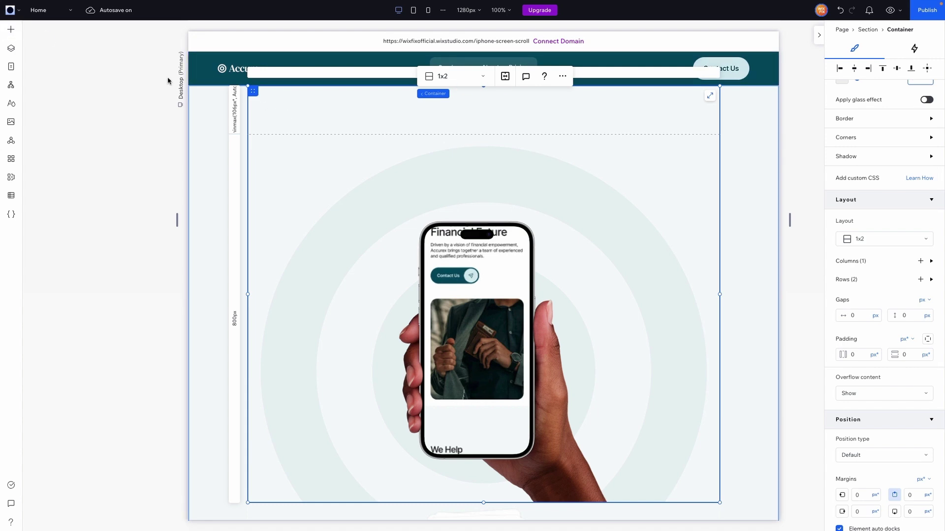
- Add a Quick Add container to the grid's top row, stretched to fill its cell
click(11, 29)
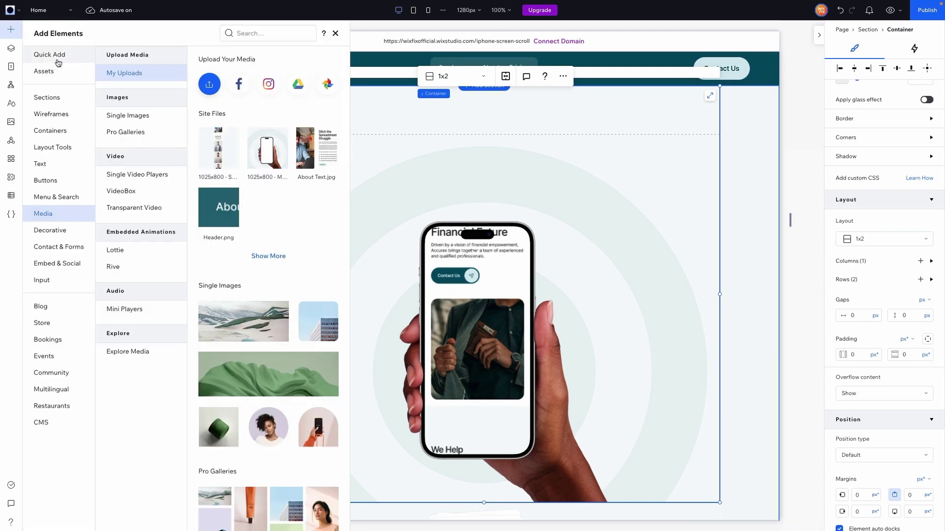
click(58, 63)
drag(179, 127, 491, 136)
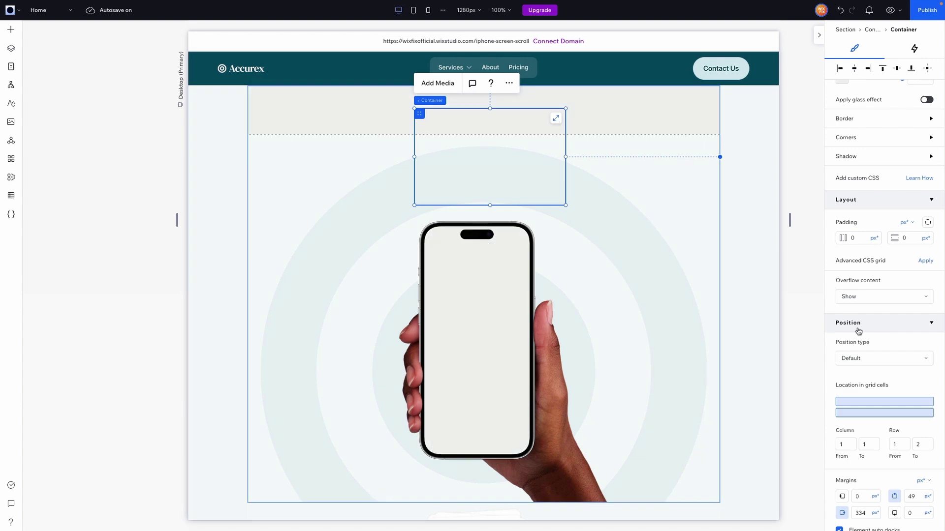
click(869, 402)
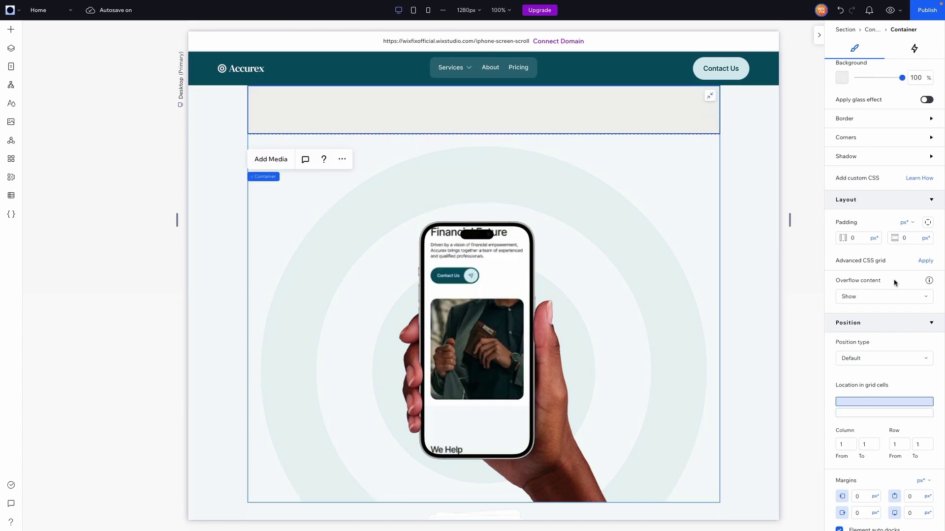
- Give the top-row container the pale #F5F9FA theme background colour
scroll(861, 337, up, 3)
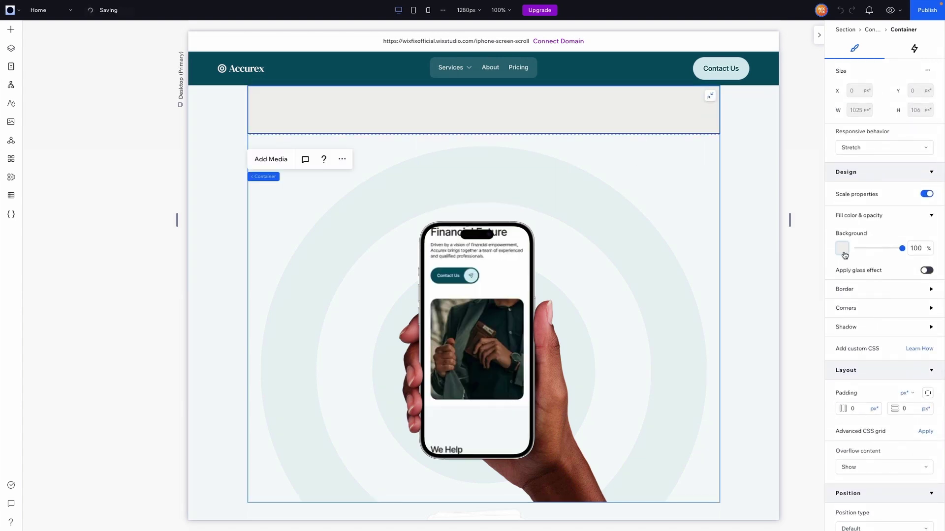
click(842, 248)
click(865, 353)
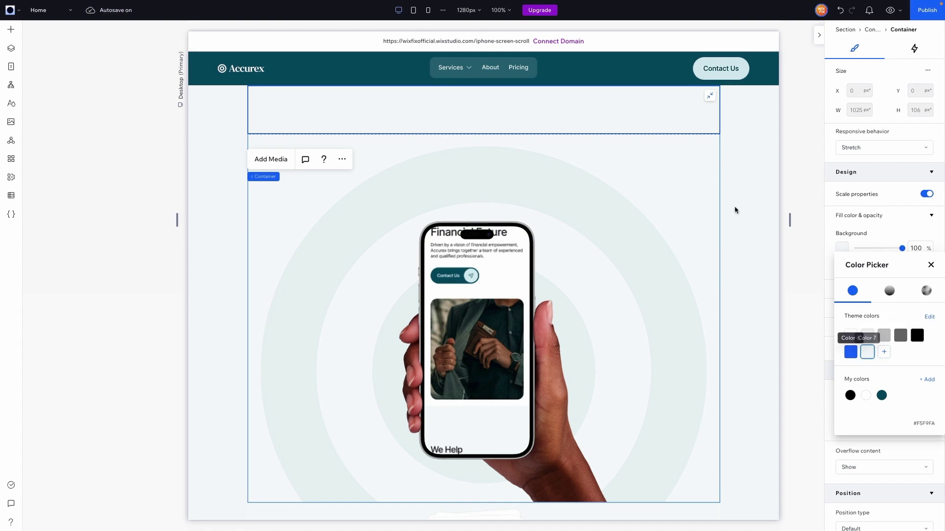
click(755, 163)
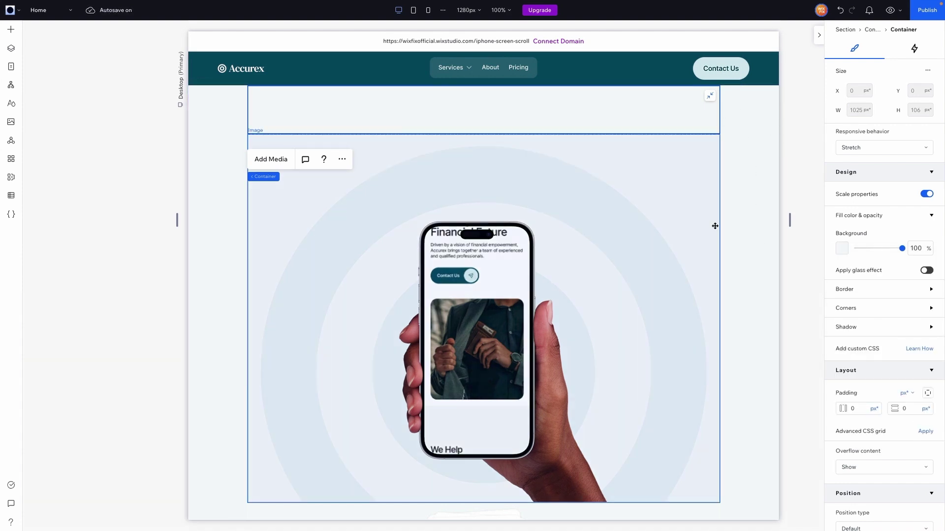
scroll(709, 224, down, 2)
scroll(449, 235, up, 2)
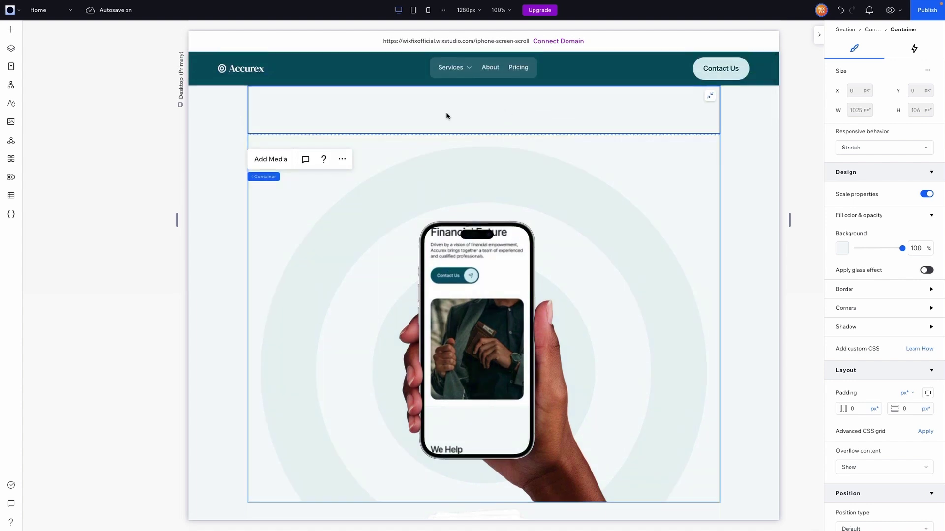
- Set the grid's first row size to Auto
click(278, 177)
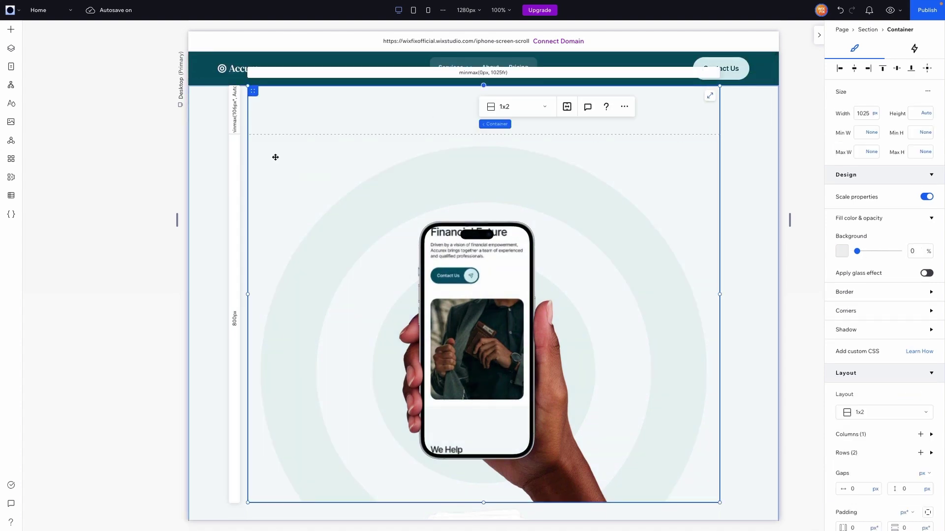
click(235, 112)
click(856, 474)
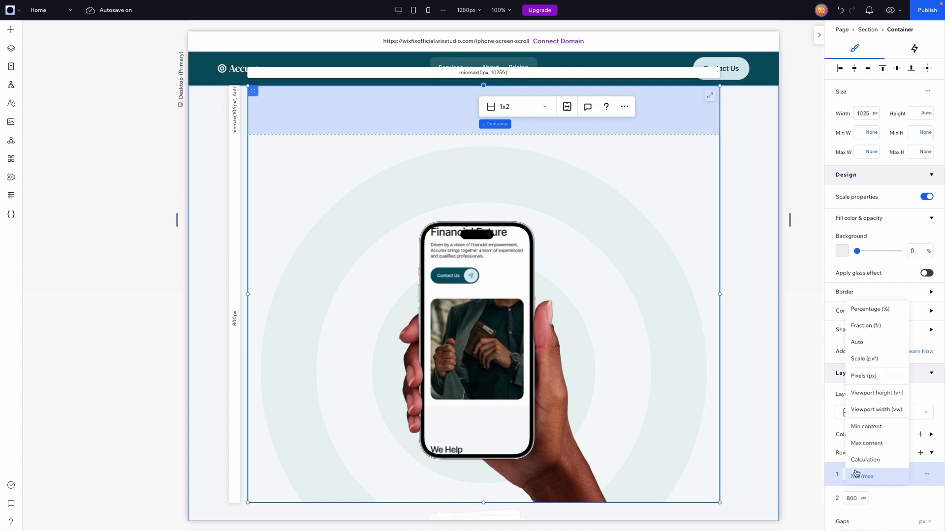
click(874, 344)
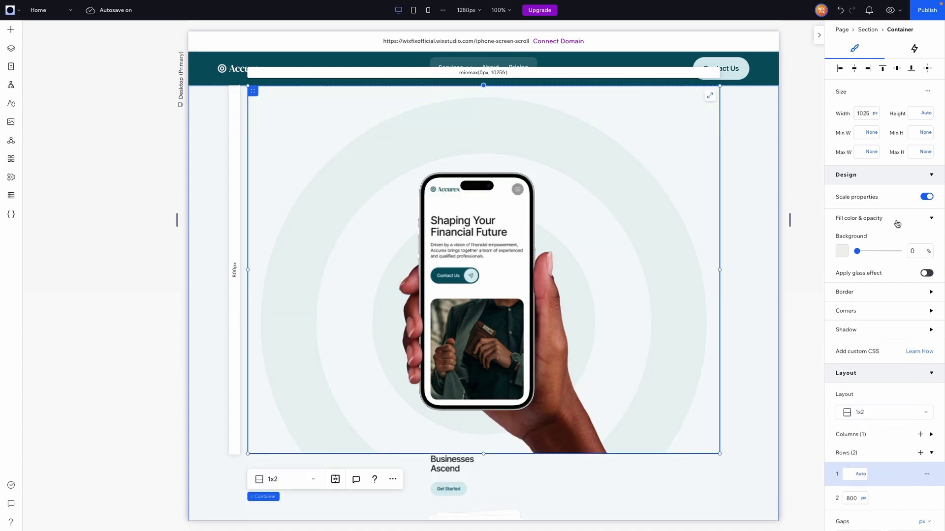
scroll(490, 419, down, 3)
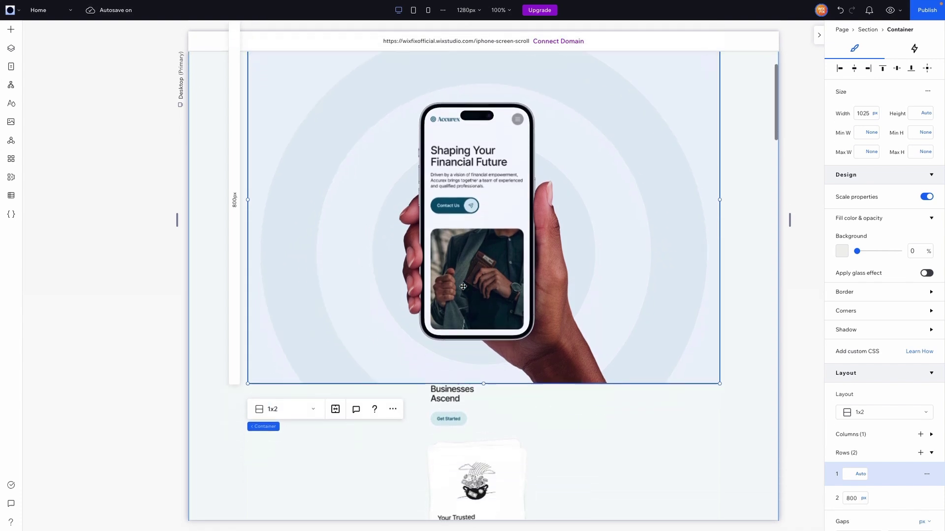
scroll(489, 419, up, 3)
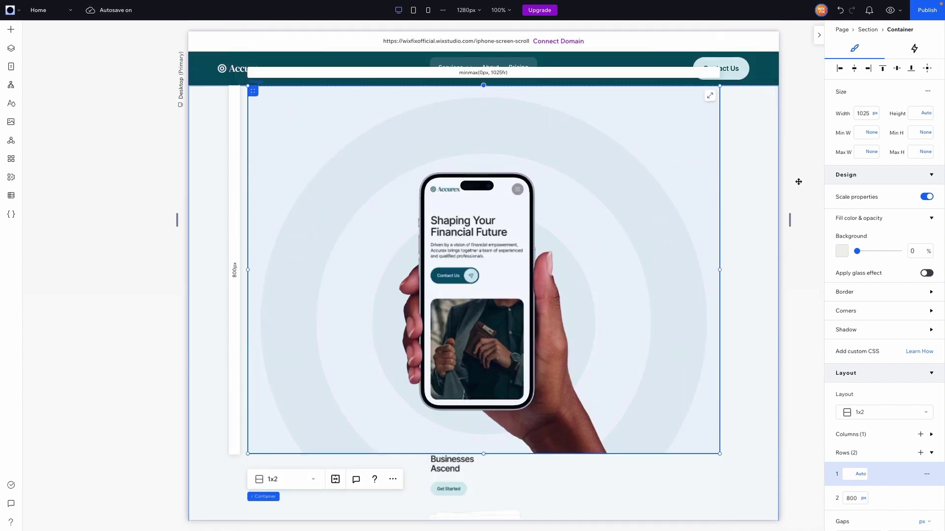
- Set the grid container's height, min height and max height all to 100 vh
click(916, 117)
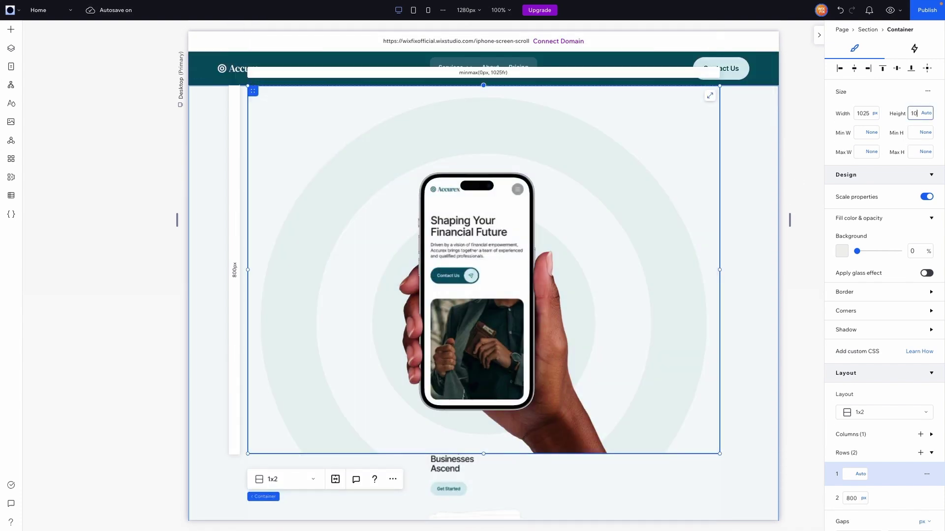
key(Return)
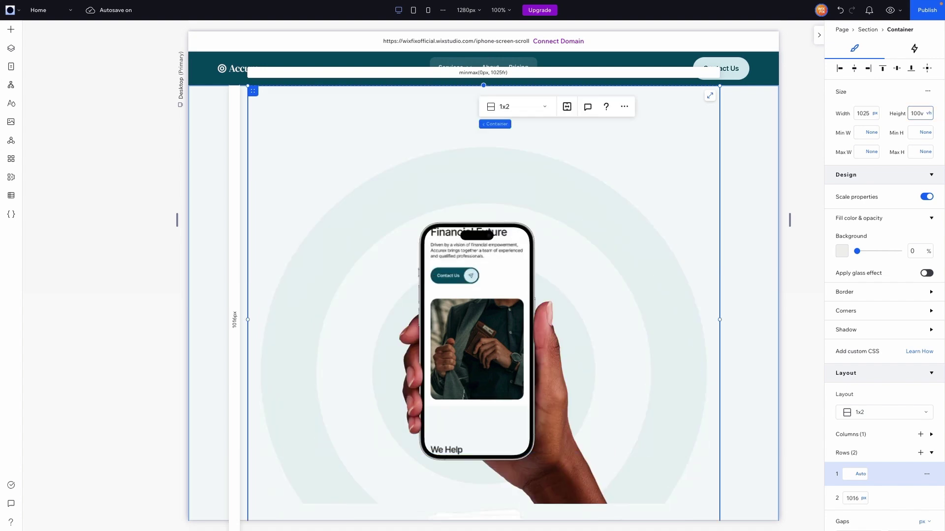
click(914, 132)
text(10)
key(Return)
click(912, 153)
text(100)
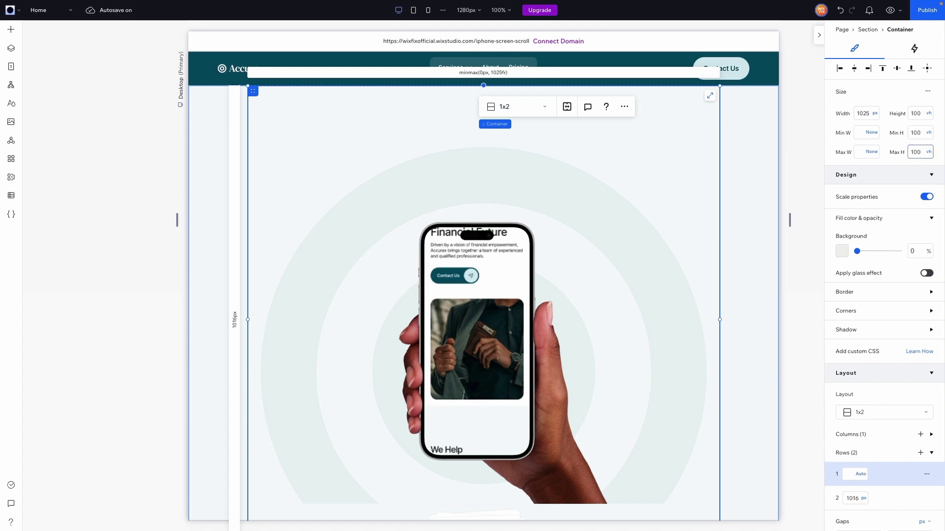
key(Return)
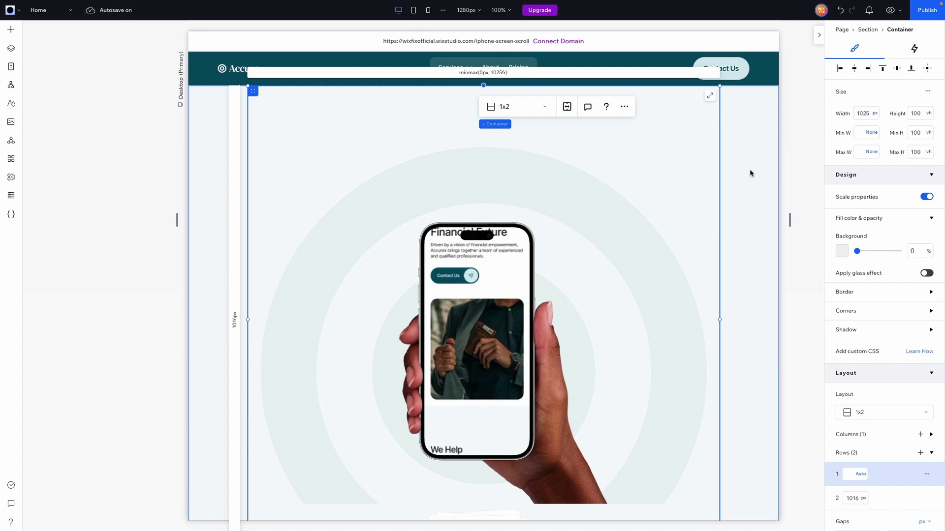
- Change row 2's size unit to Max content, then select the long phone image
click(862, 498)
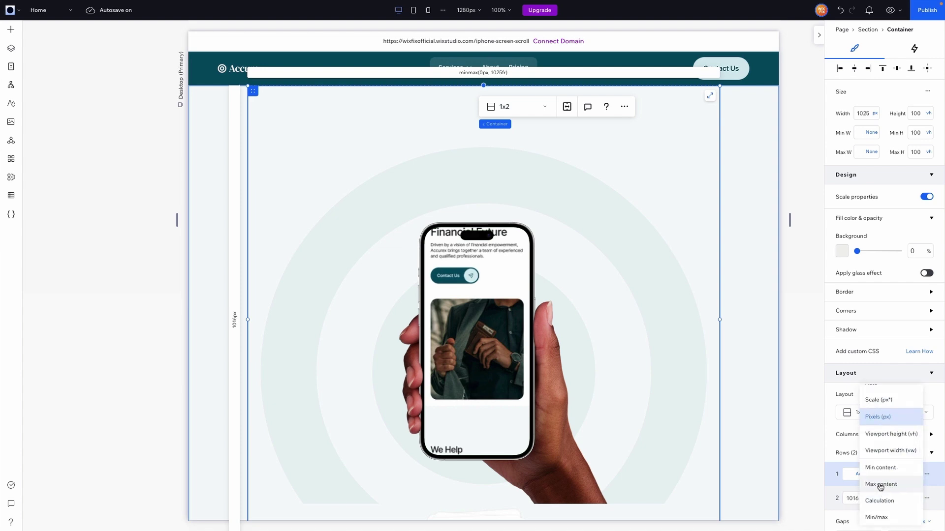
click(881, 485)
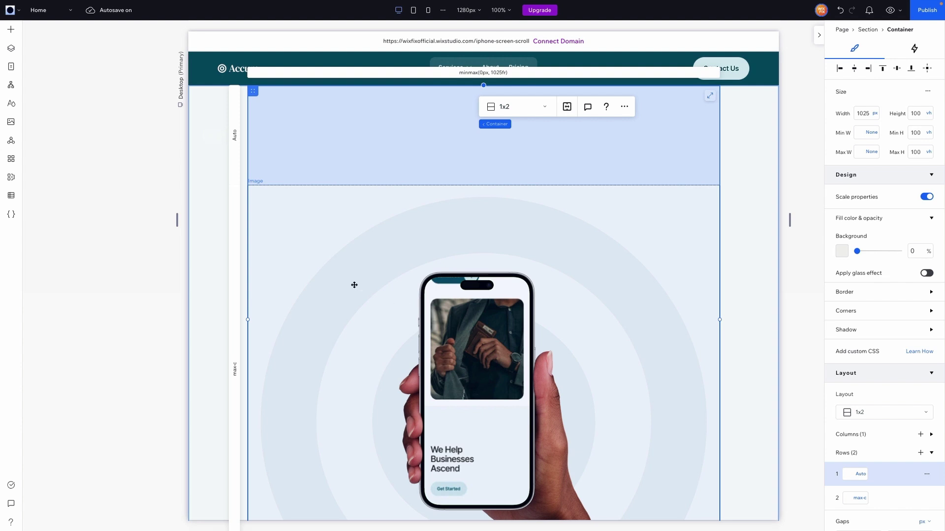
scroll(472, 317, down, 3)
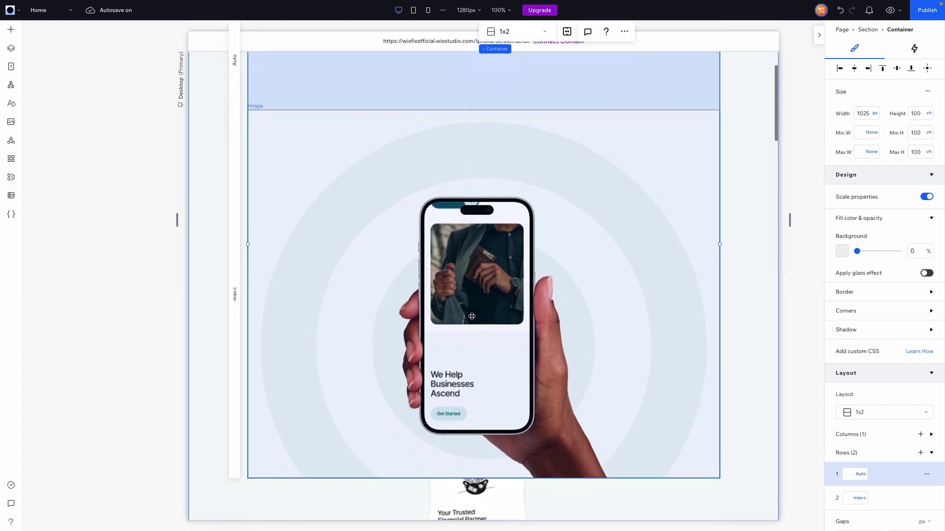
scroll(471, 316, up, 2)
scroll(472, 316, up, 1)
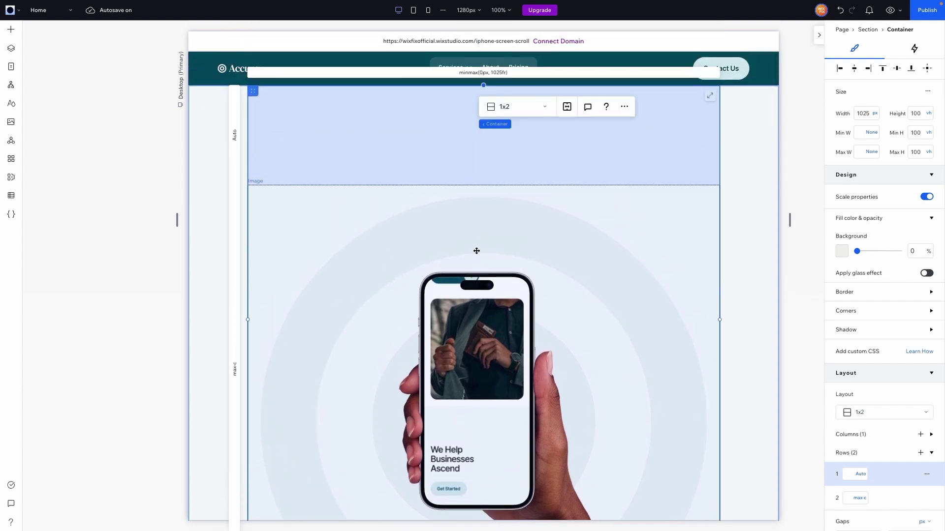
scroll(476, 251, down, 5)
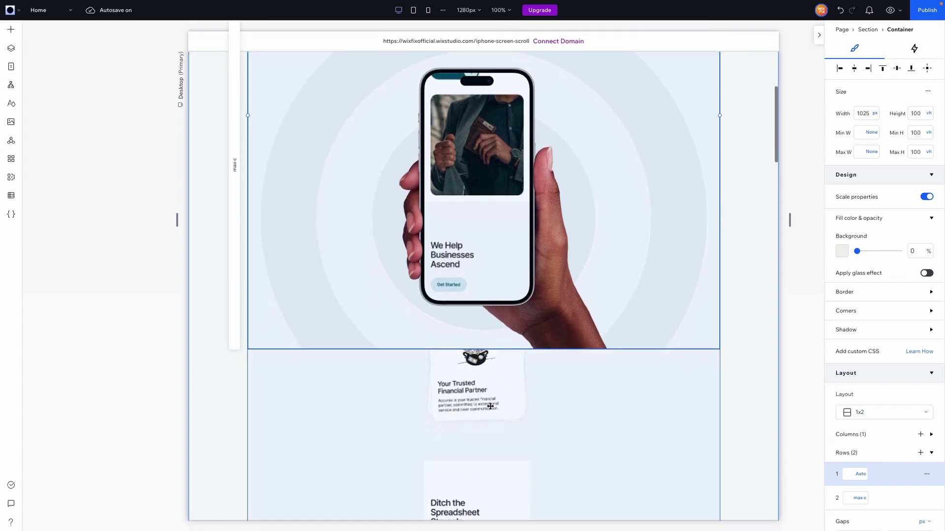
click(490, 406)
scroll(490, 406, up, 5)
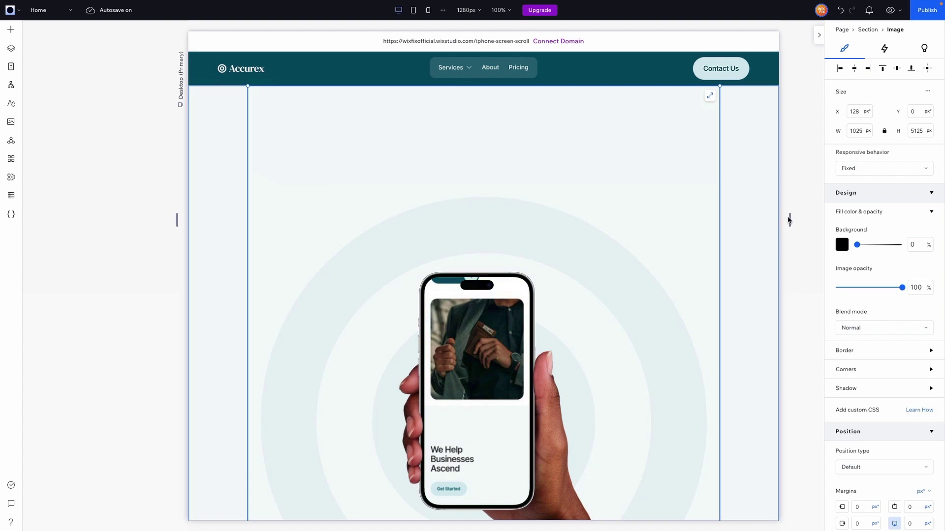
- Dock the image to the top and set its top margin to 210 px, after trying 280
mouse_move(789, 220)
mouse_down()
mouse_move(846, 217)
mouse_move(801, 228)
mouse_up()
scroll(801, 228, down, 10)
scroll(802, 228, up, 5)
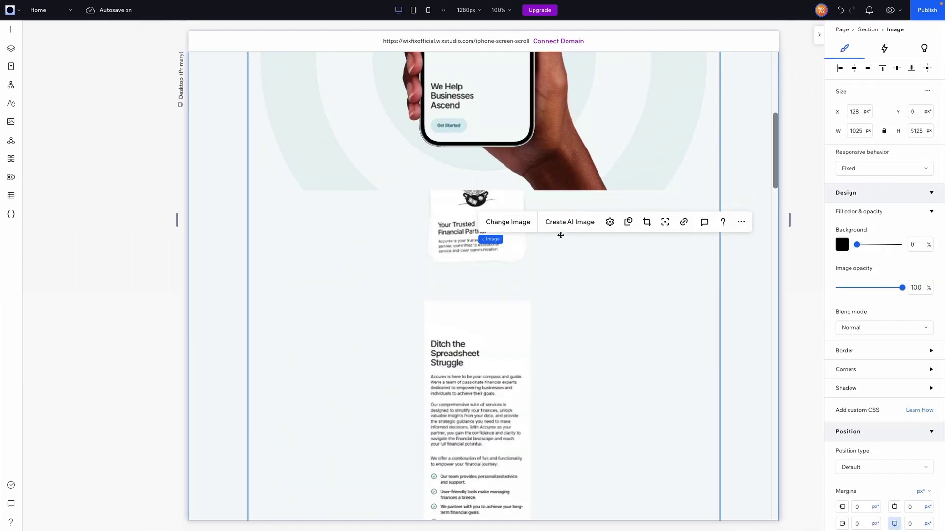
scroll(560, 236, up, 5)
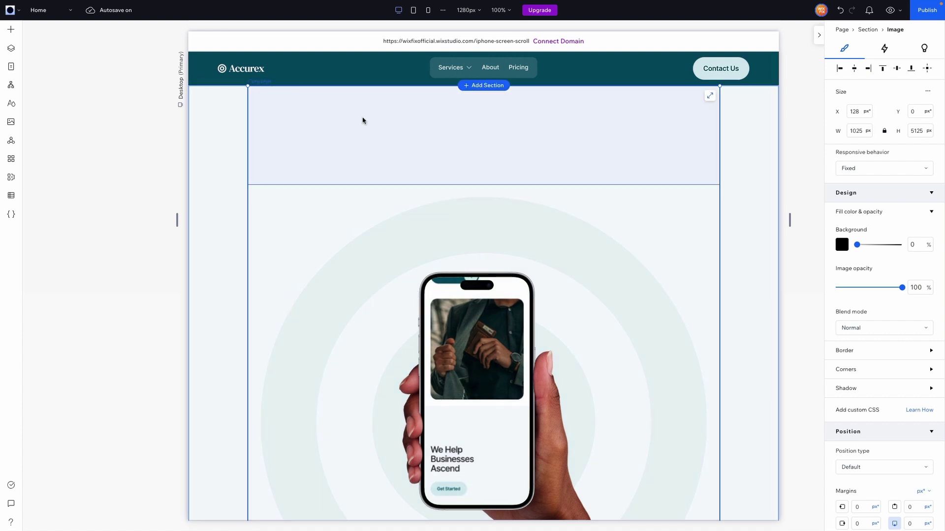
scroll(887, 340, down, 3)
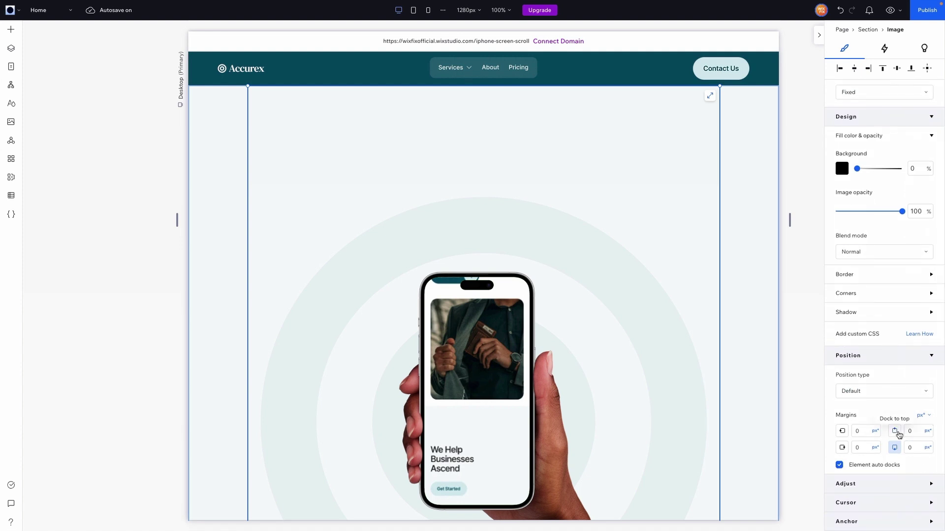
click(899, 435)
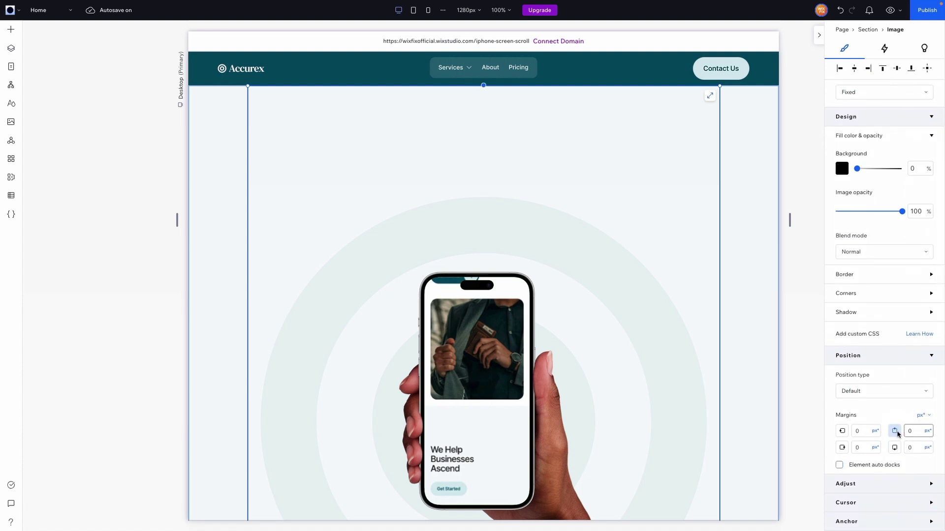
click(914, 431)
key(Return)
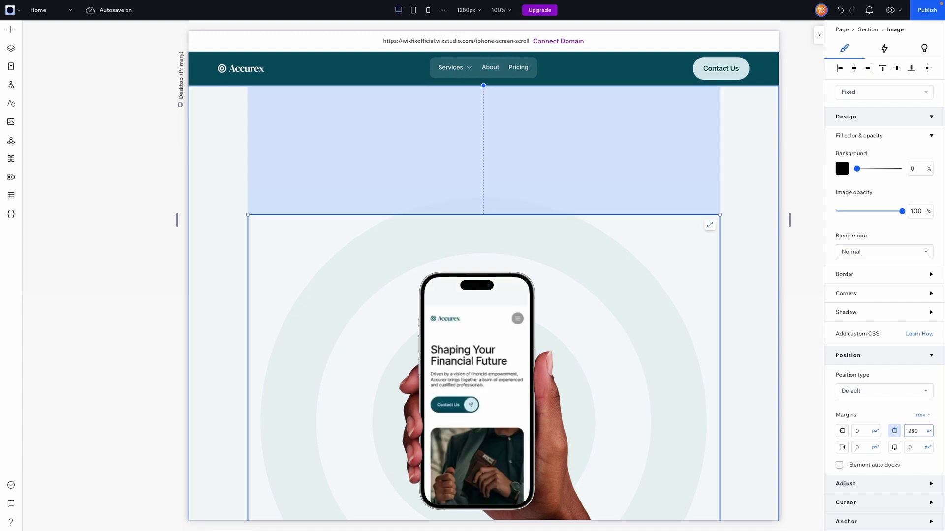
click(922, 432)
text(210)
key(Return)
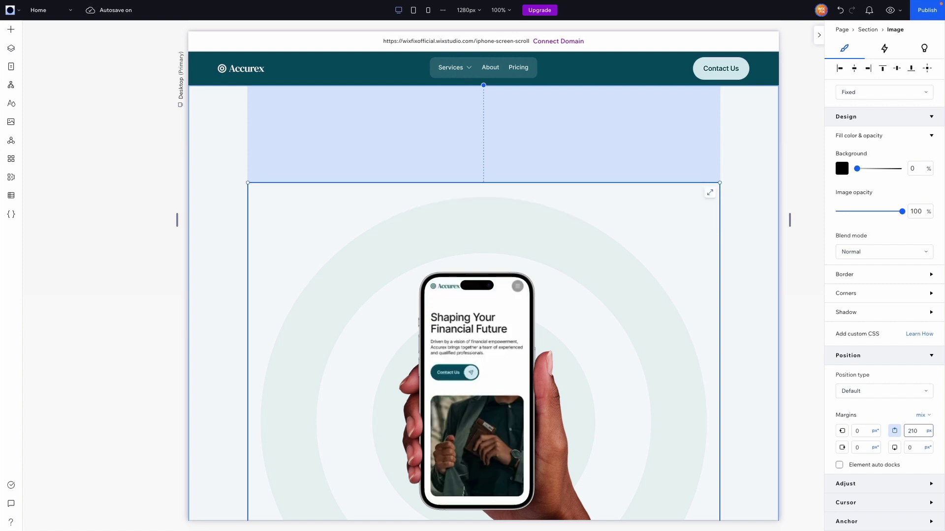
- Select the phone's parent grid container and set its position type to Sticky
click(794, 279)
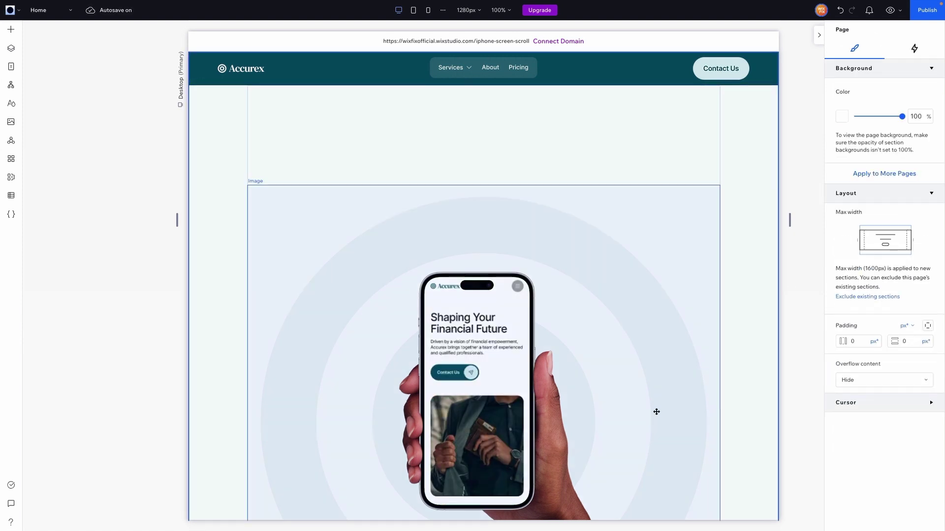
click(697, 182)
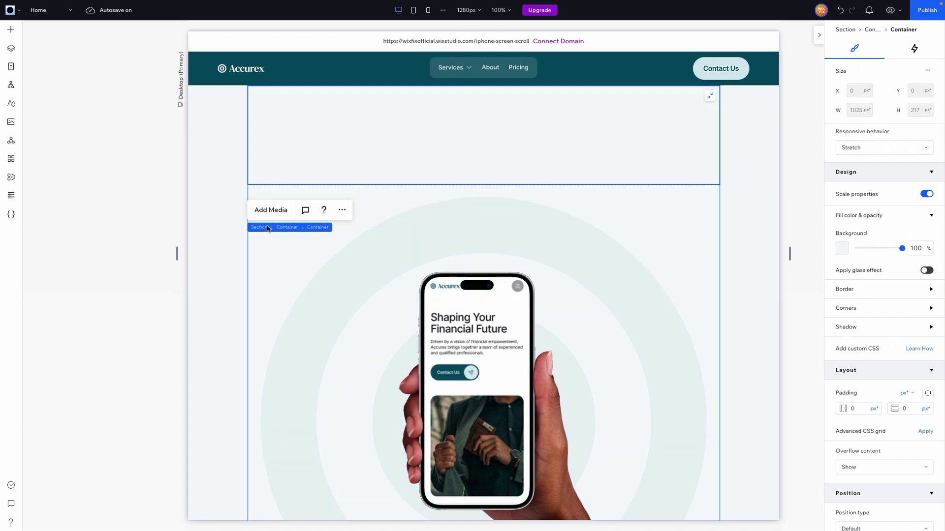
click(285, 228)
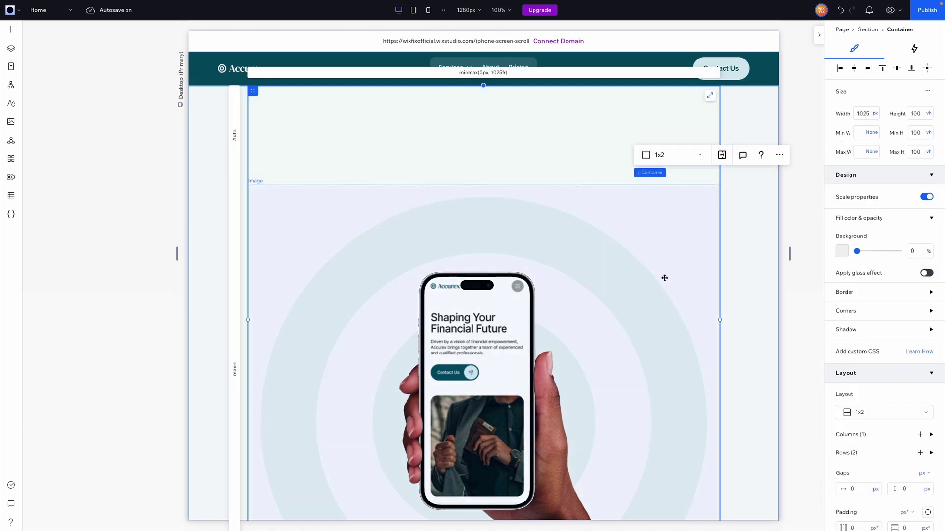
scroll(907, 379, down, 5)
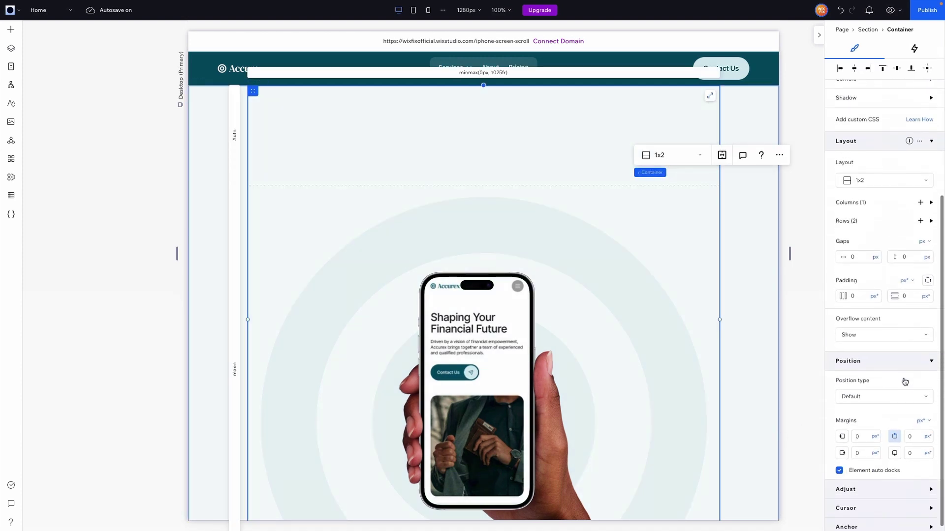
click(850, 392)
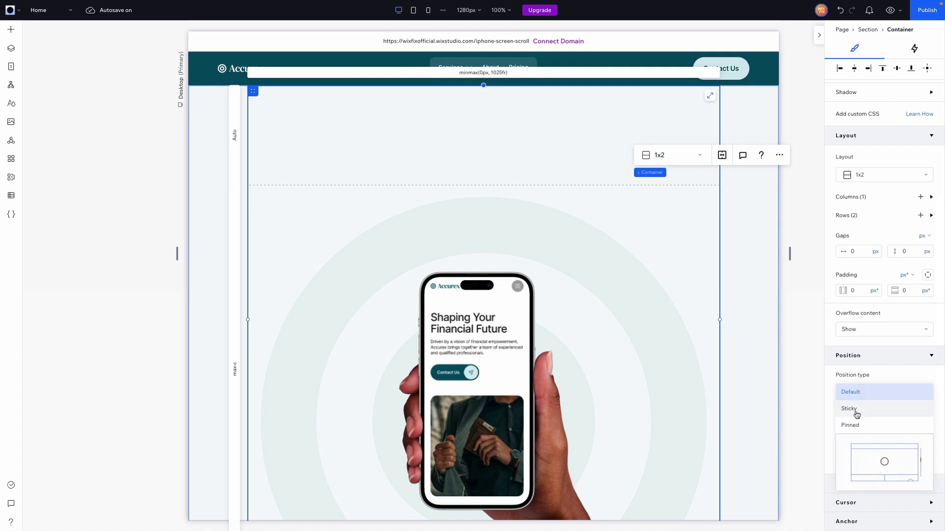
key(Escape)
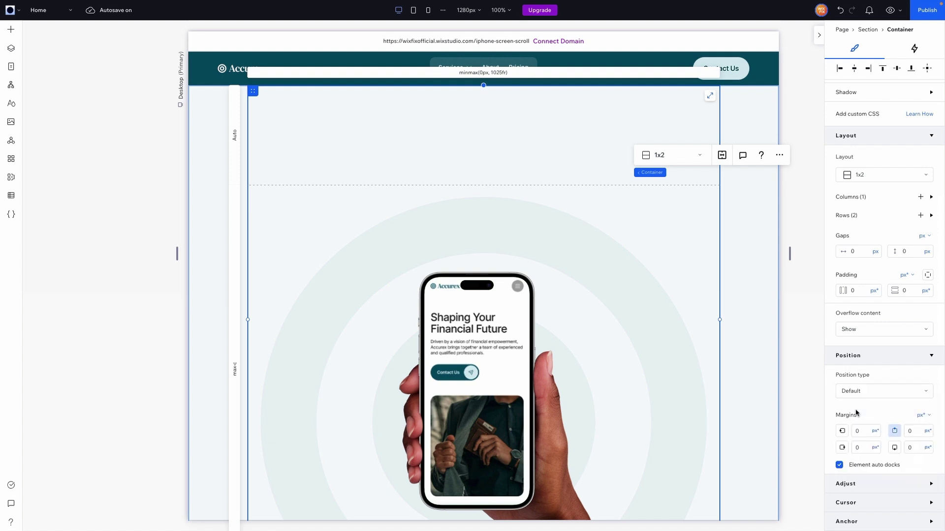
click(890, 10)
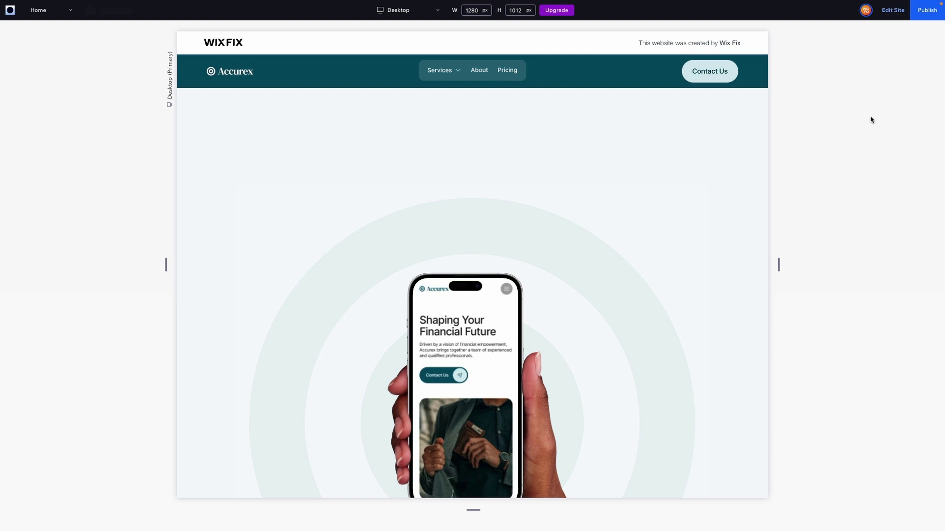
scroll(870, 119, down, 3)
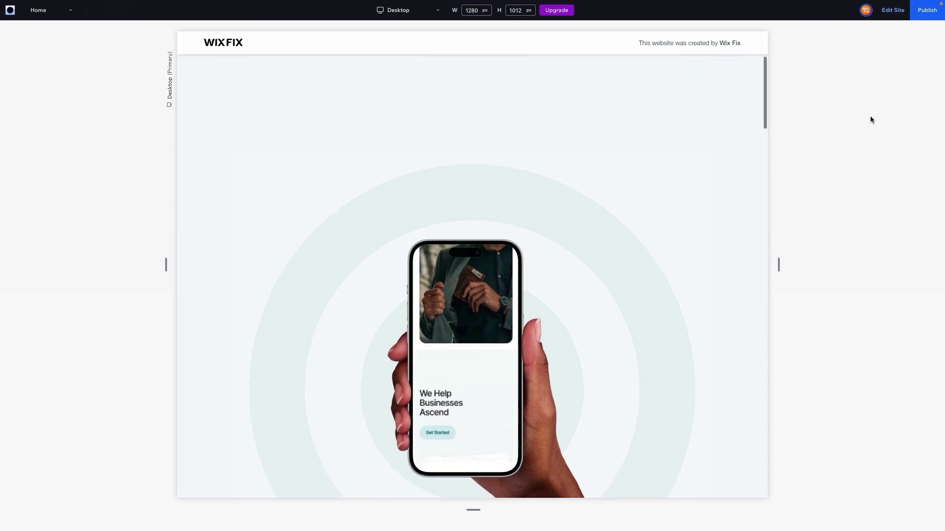
scroll(870, 119, down, 5)
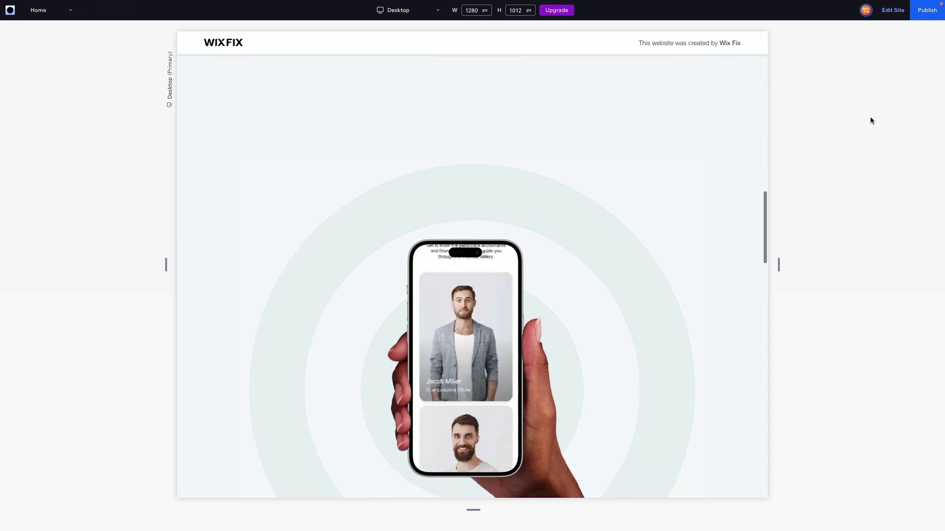
scroll(870, 120, down, 5)
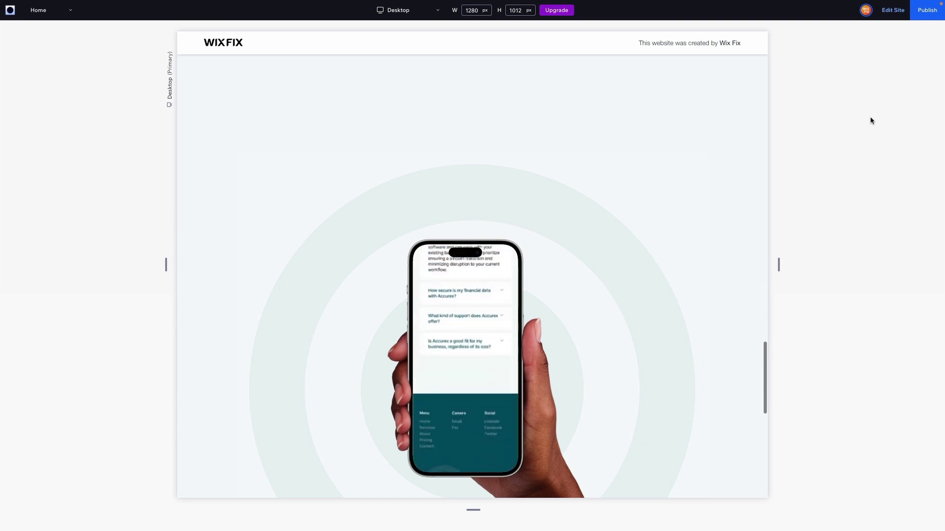
scroll(871, 119, down, 5)
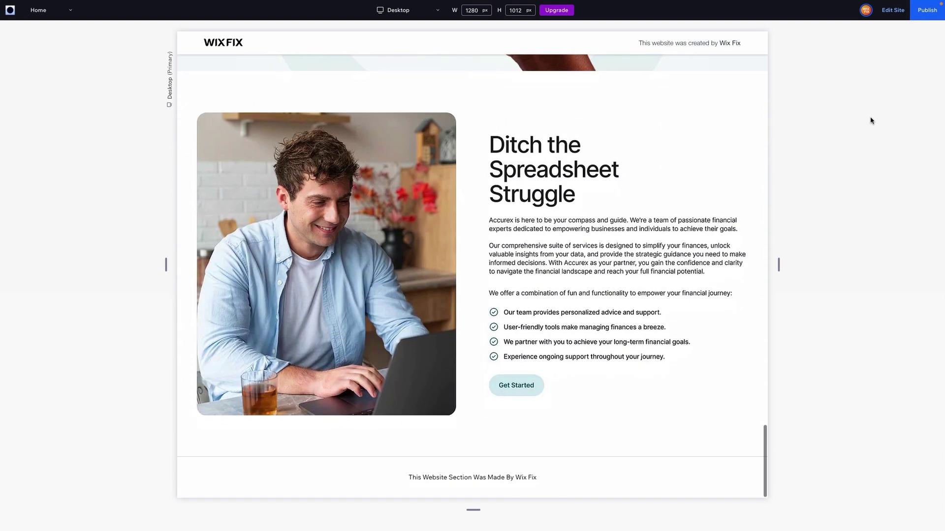
scroll(870, 120, up, 15)
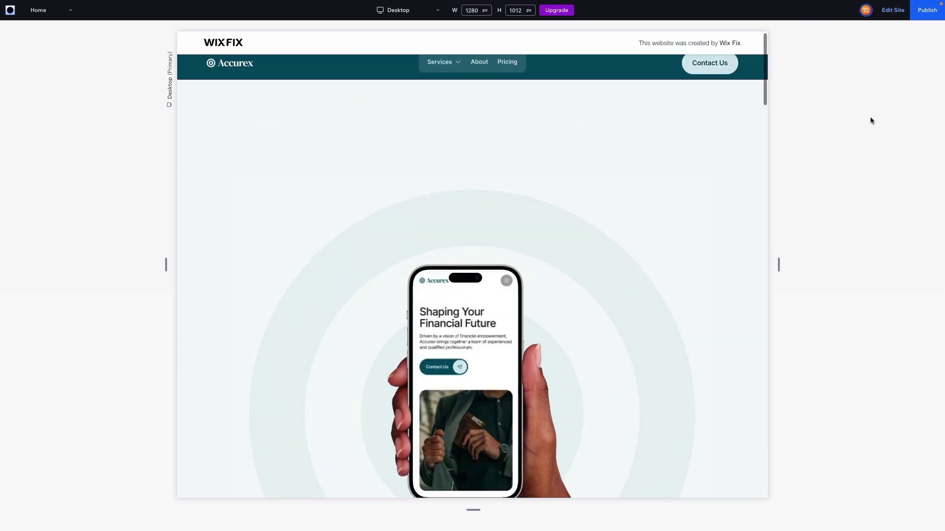
scroll(870, 121, down, 1)
scroll(881, 88, up, 1)
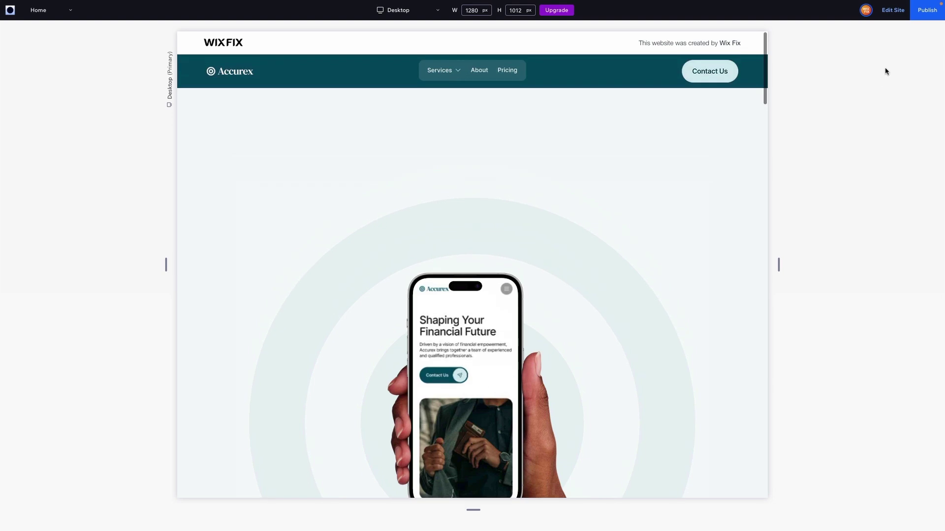
- Insert a new section above the phone section and tint it with the light theme colour
click(894, 19)
click(682, 136)
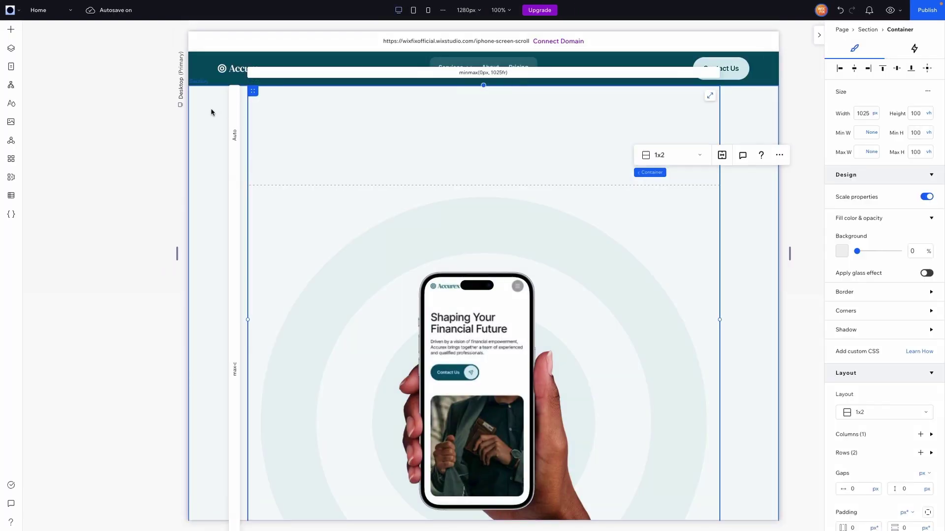
click(211, 112)
click(480, 86)
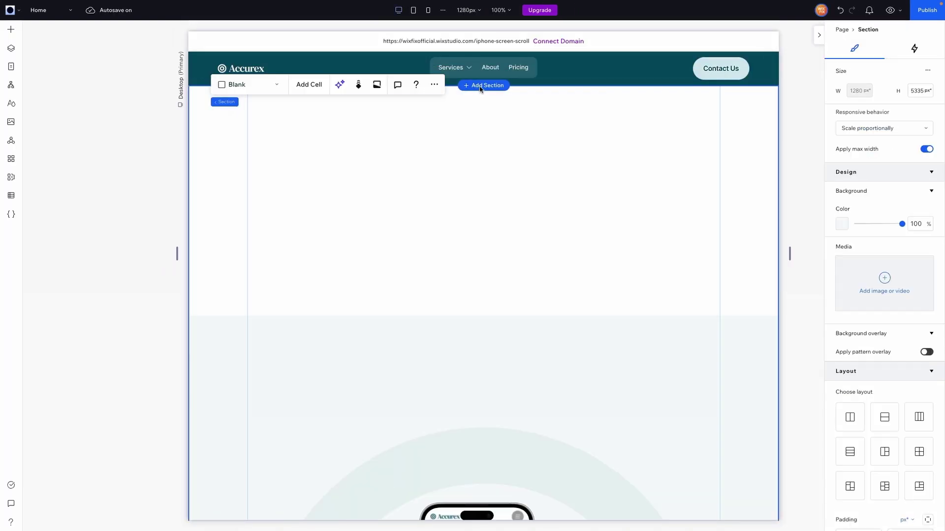
click(842, 224)
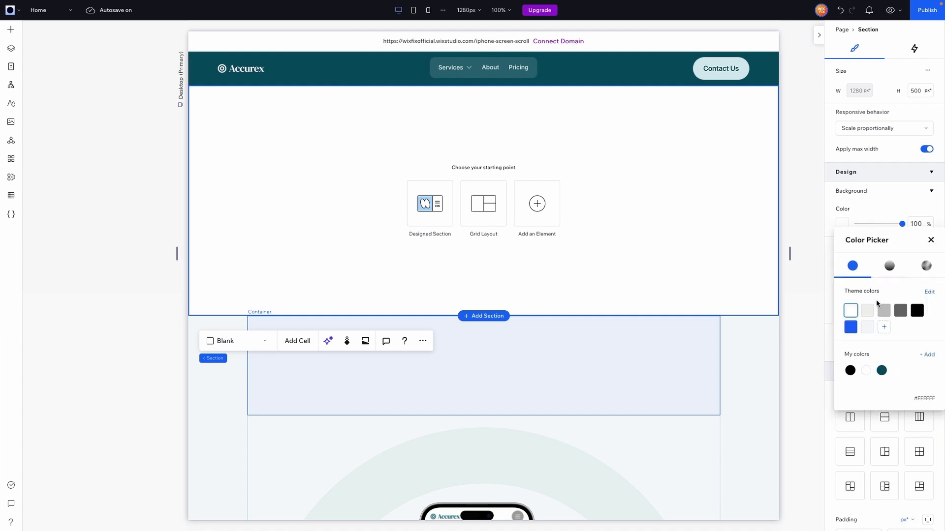
click(867, 327)
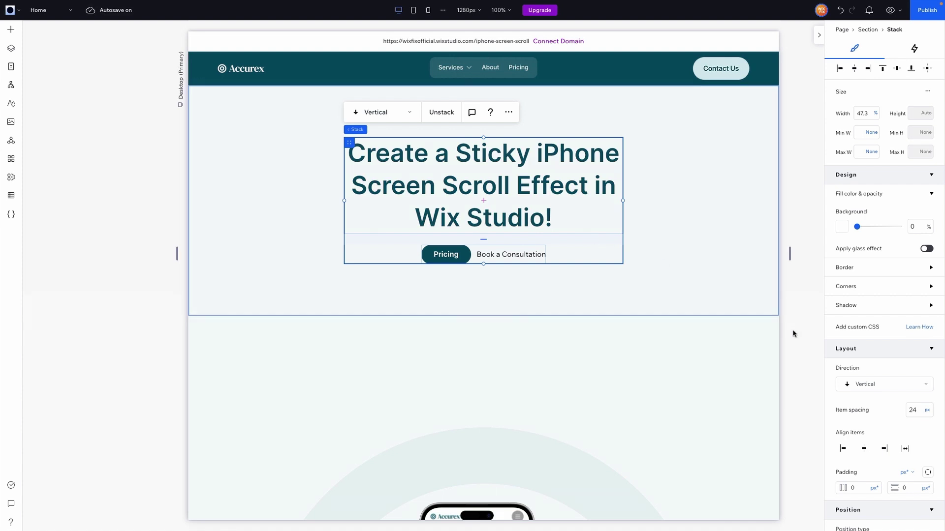
- Reposition the heading stack and shorten the new section to about 332 px
scroll(922, 372, down, 3)
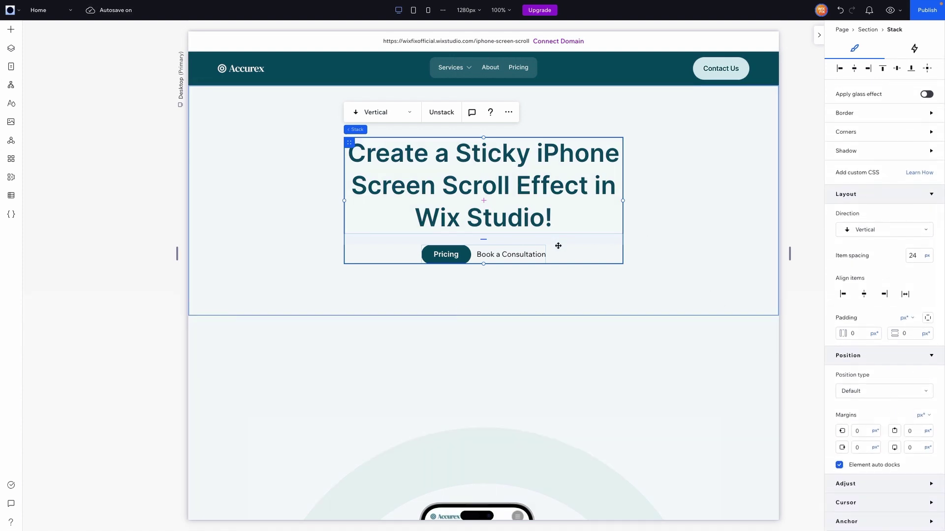
drag(561, 241, 561, 294)
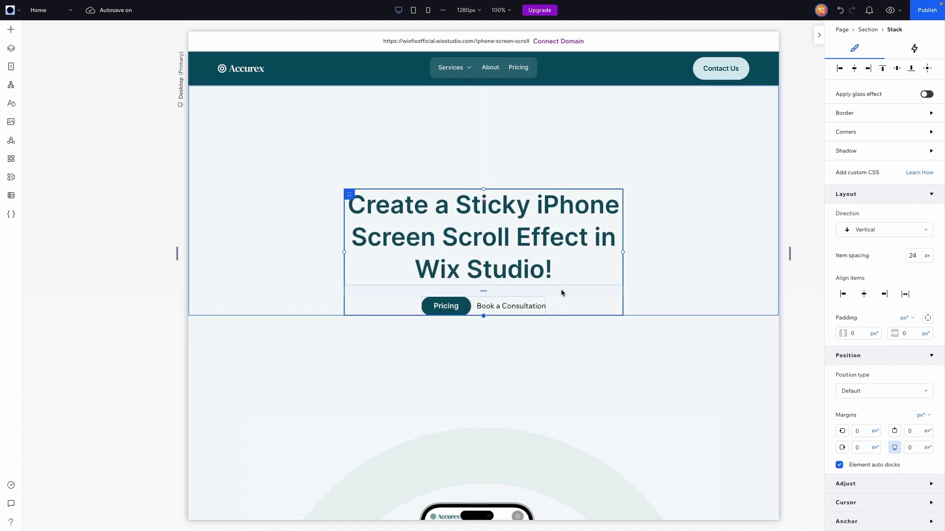
click(710, 280)
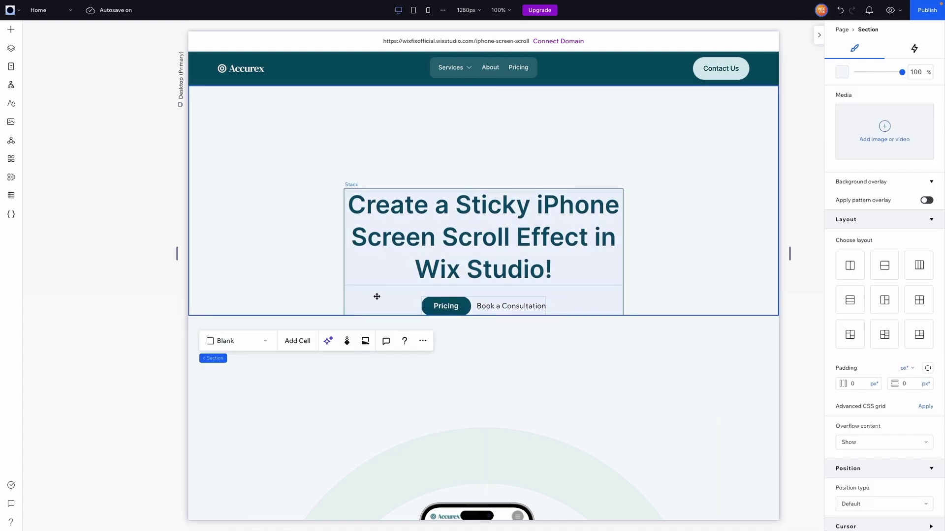
drag(376, 295, 378, 225)
click(719, 272)
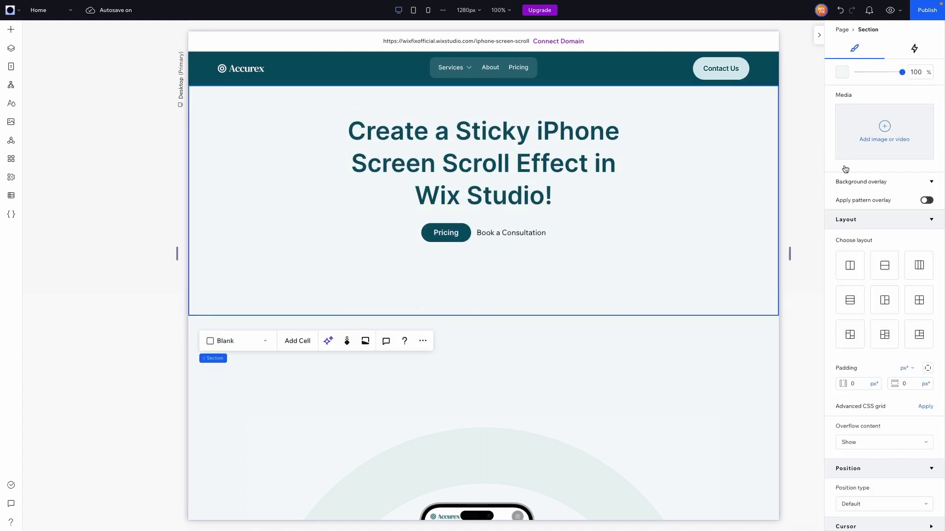
drag(728, 315, 726, 237)
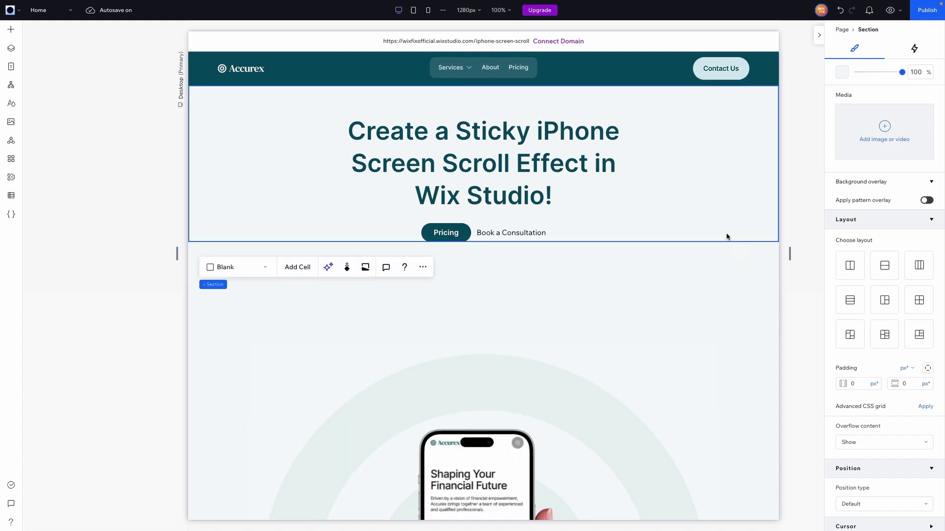
click(807, 245)
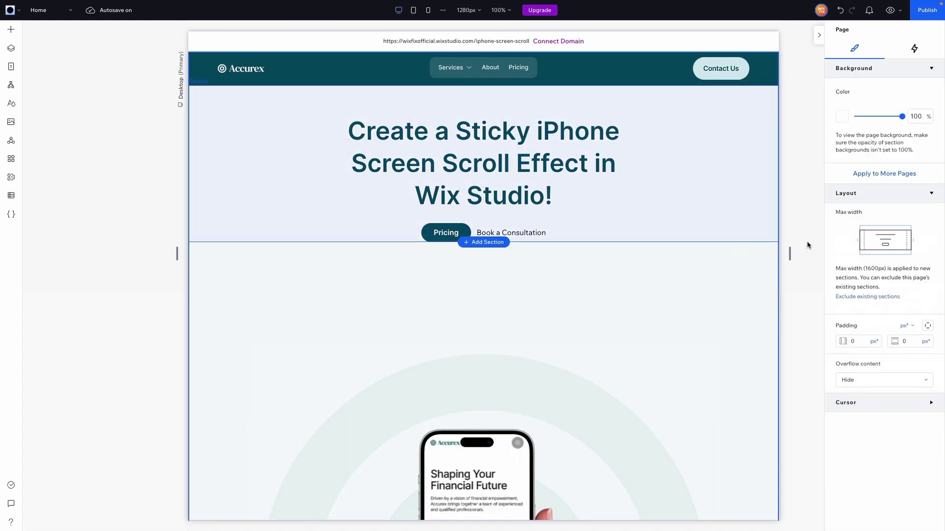
click(589, 224)
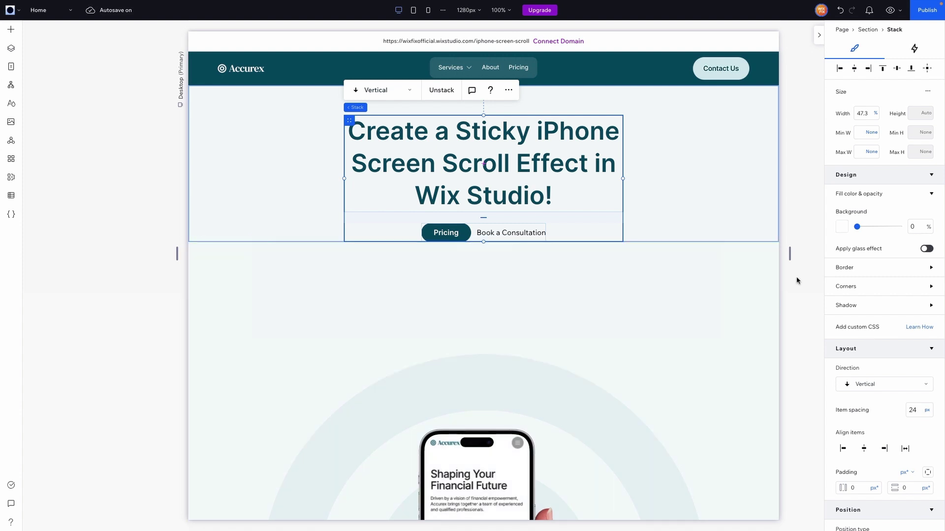
- Preview the desktop page, scrolling the screenshot past the sticky phone, then return to editing
click(890, 10)
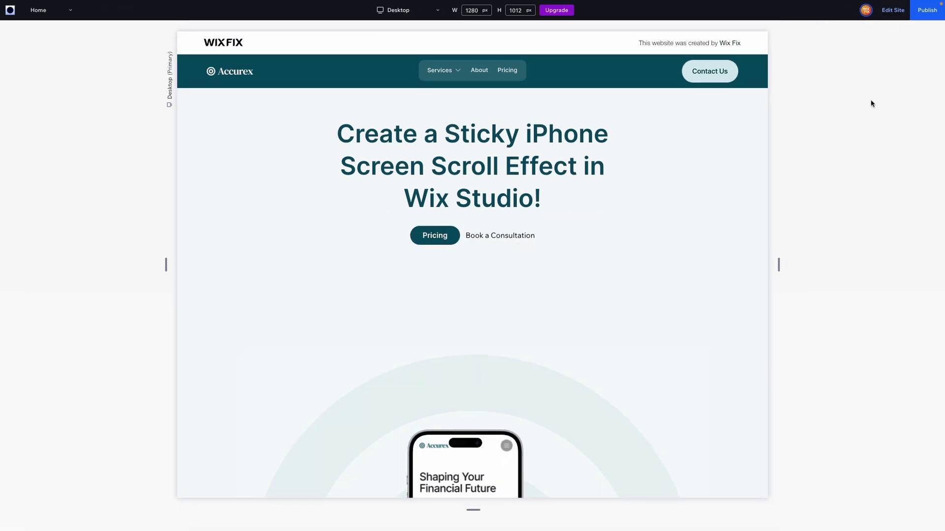
scroll(857, 224, down, 10)
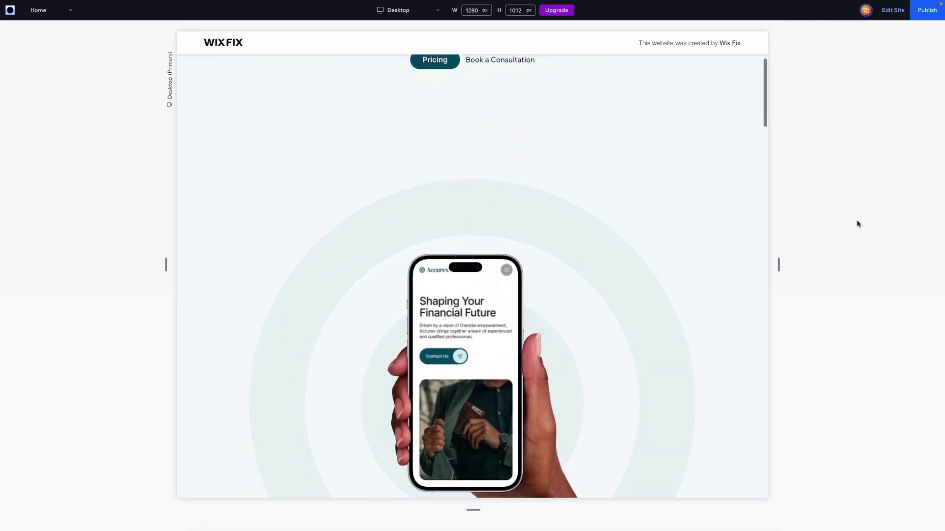
scroll(857, 224, down, 10)
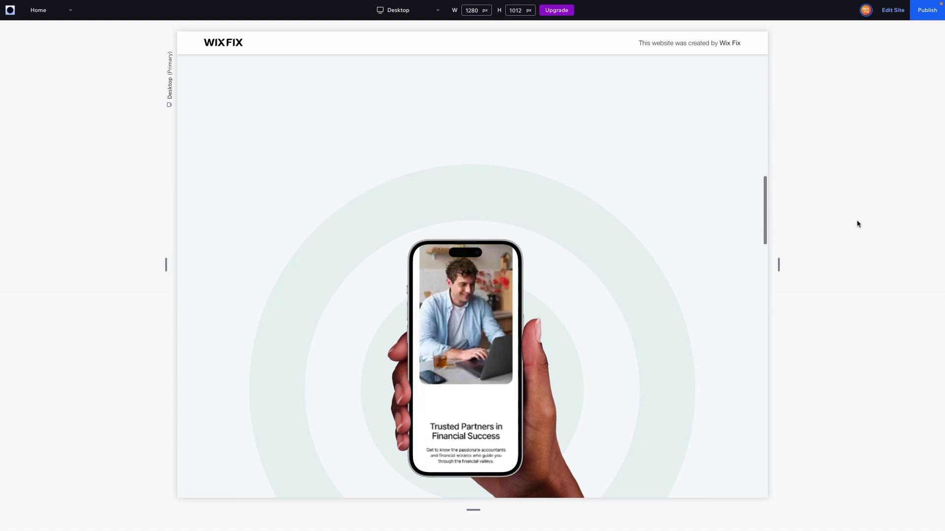
scroll(857, 224, down, 10)
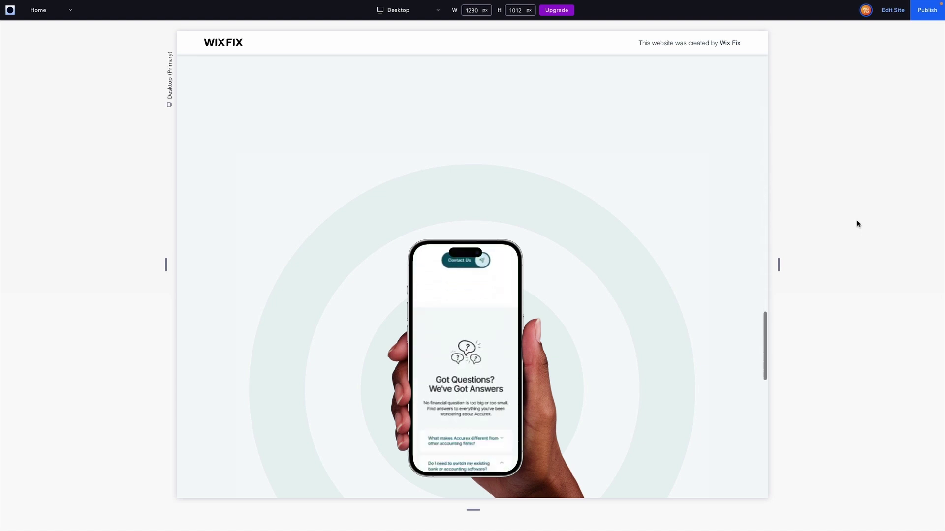
scroll(857, 224, up, 20)
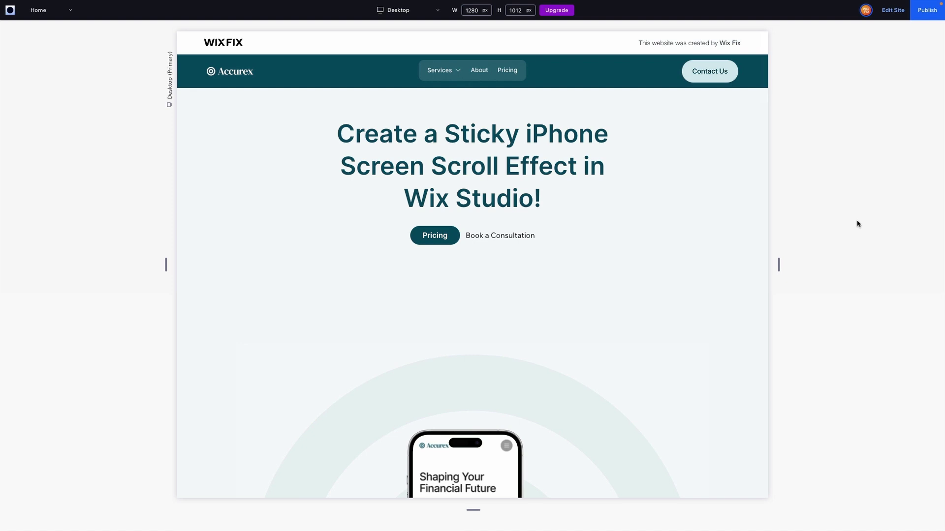
click(890, 12)
- Give the heading and buttons stack a 64 px top and -64 px bottom margin
click(598, 218)
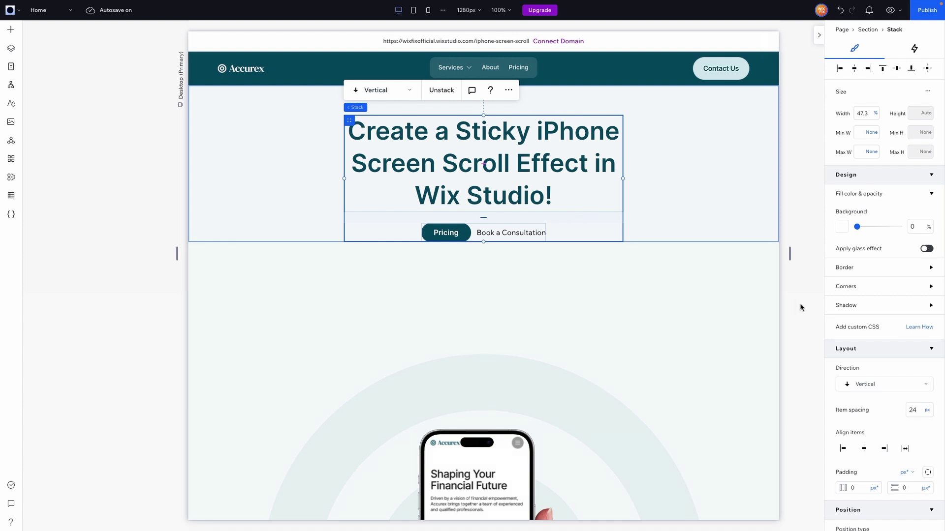
scroll(852, 336, down, 3)
click(913, 447)
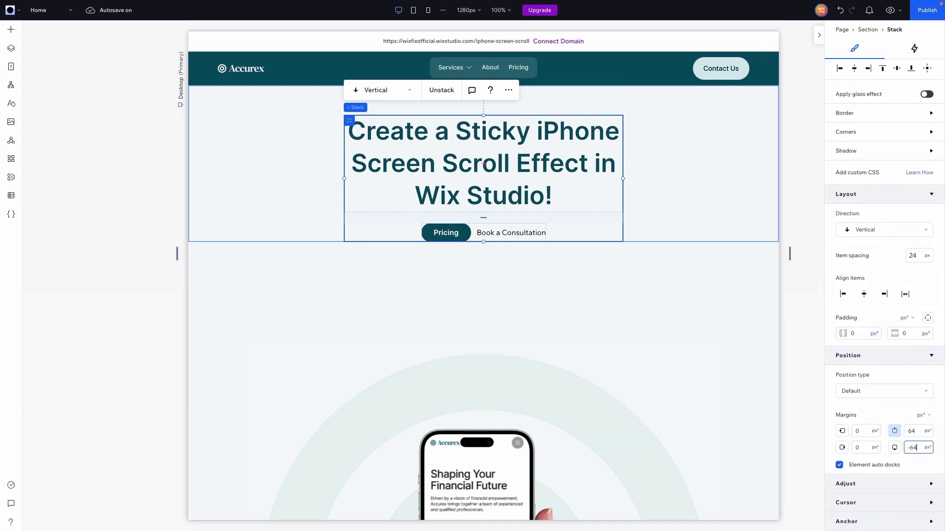
key(Return)
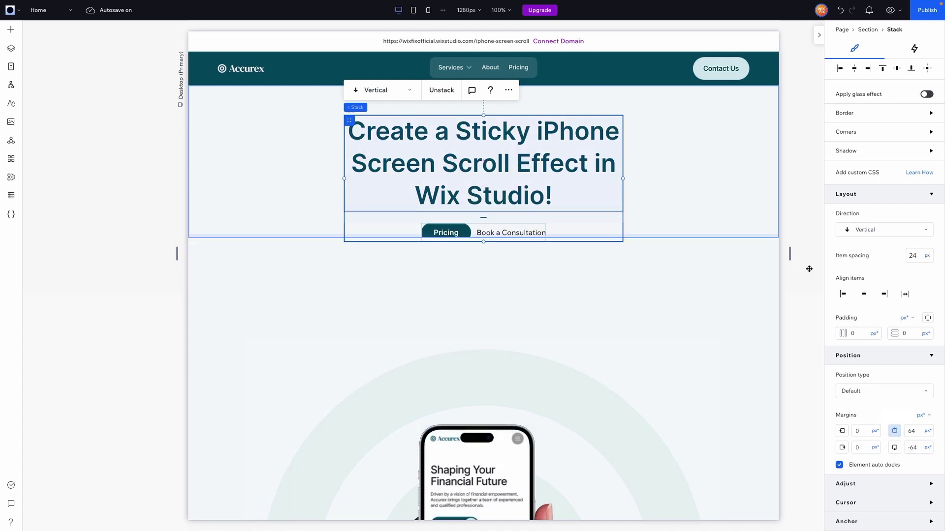
- Bring the hero section to the front via Arrange
click(743, 220)
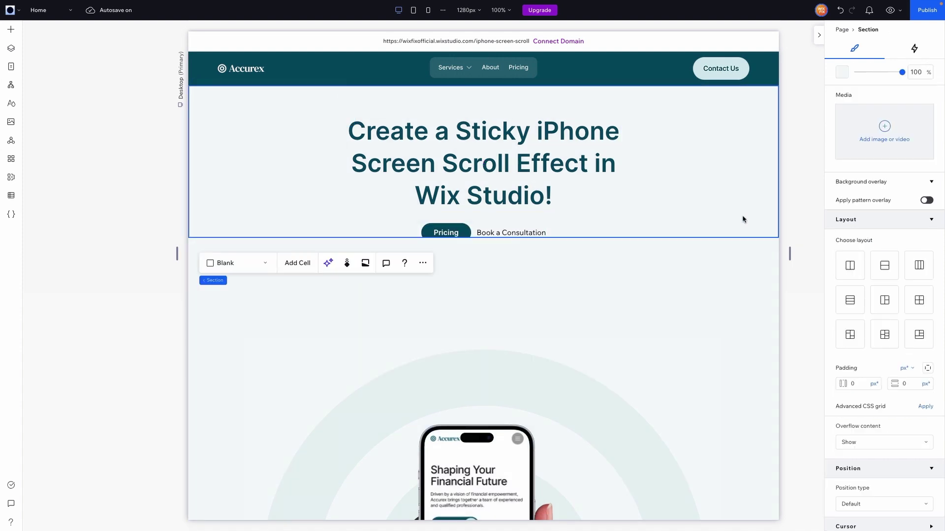
click(424, 264)
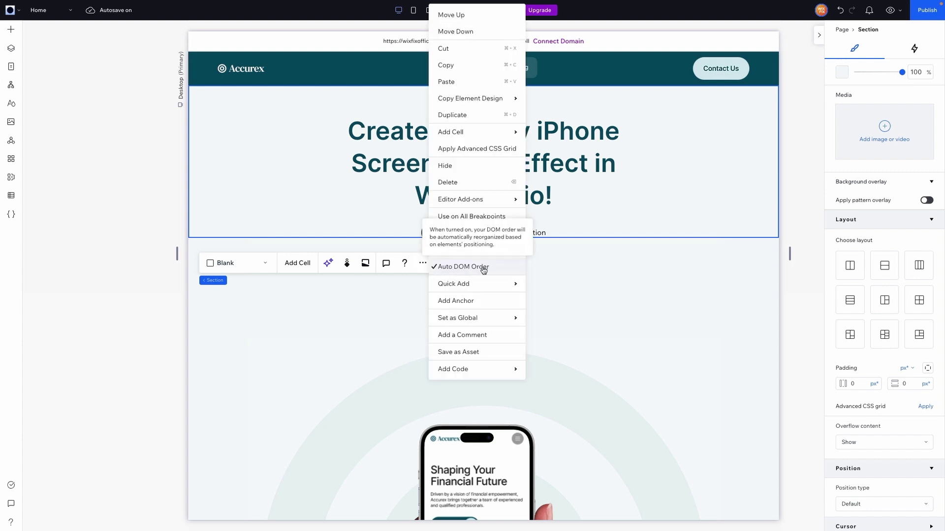
mouse_move(491, 235)
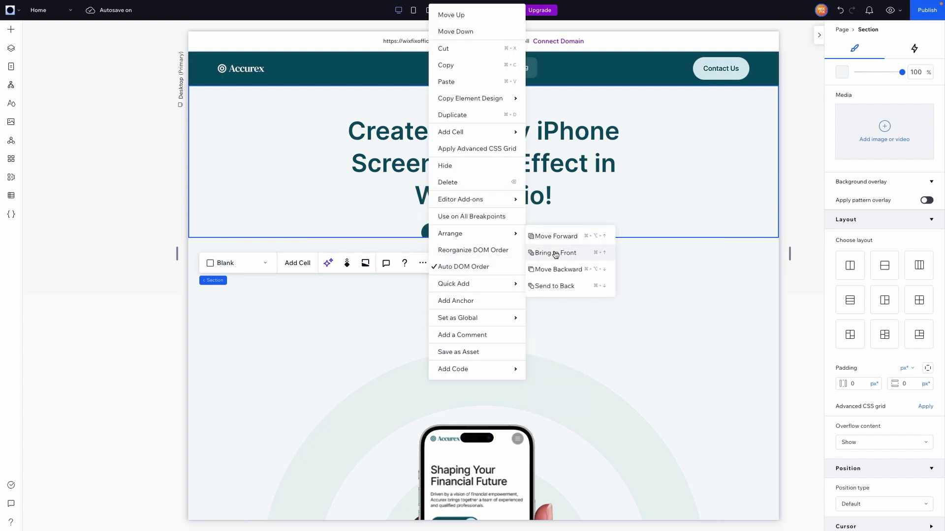
click(551, 252)
click(807, 252)
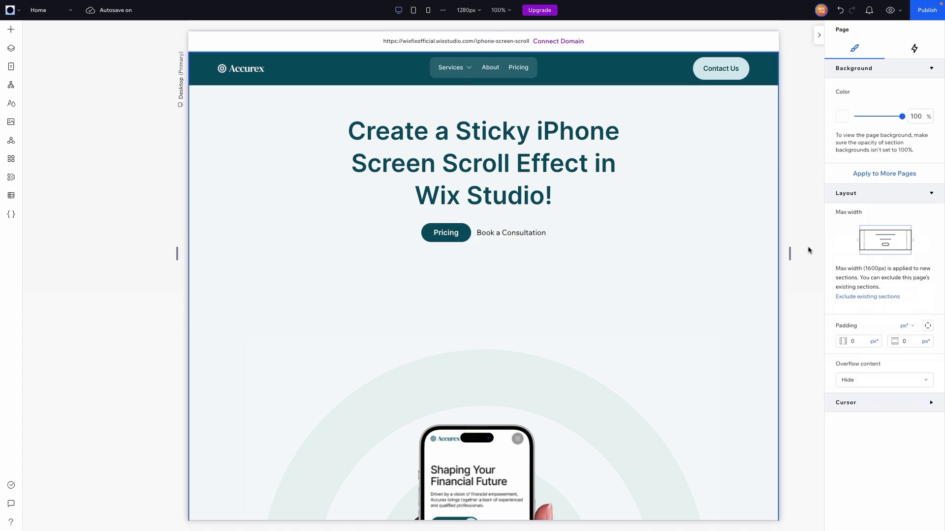
click(611, 219)
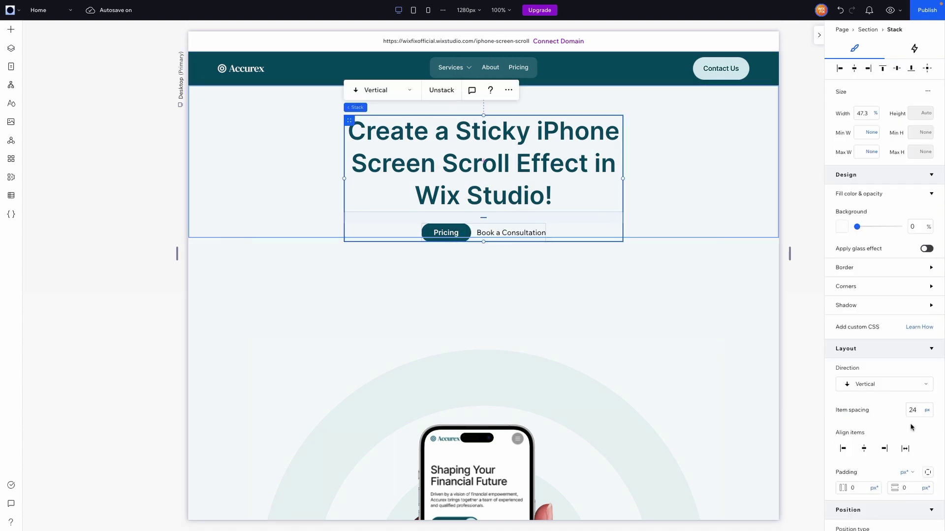
scroll(911, 427, down, 3)
click(920, 449)
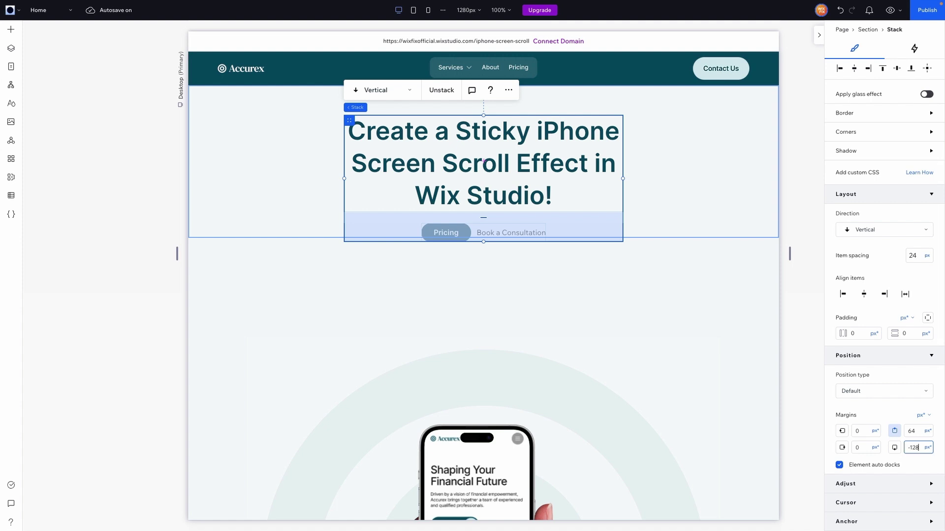
key(Return)
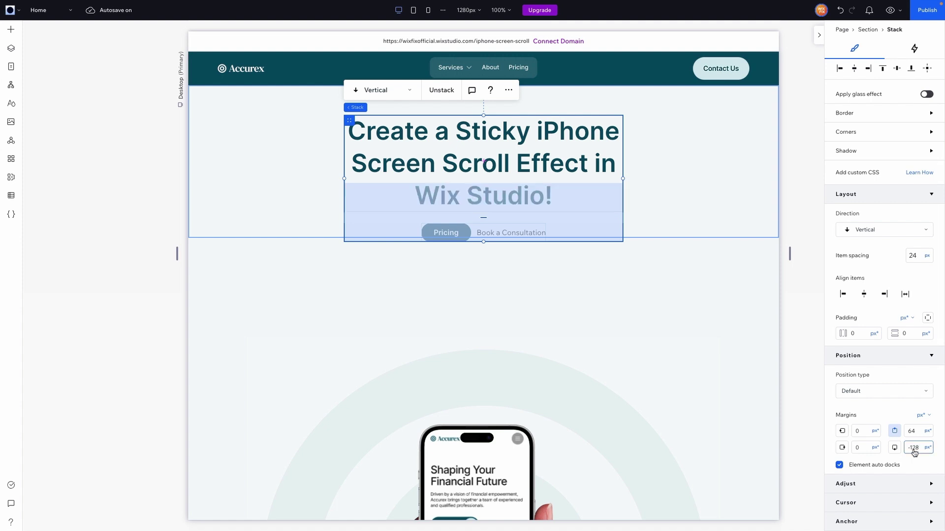
click(719, 191)
scroll(886, 190, up, 3)
click(915, 92)
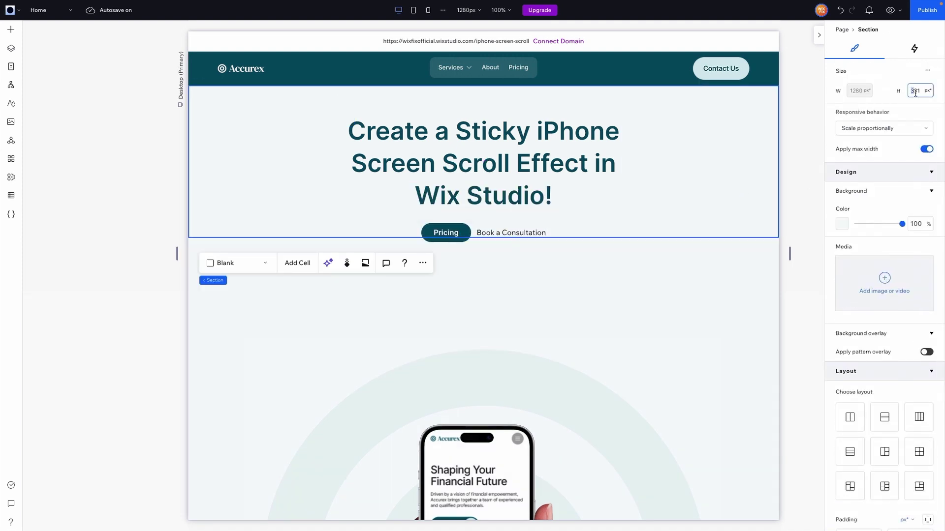
text(0)
key(Return)
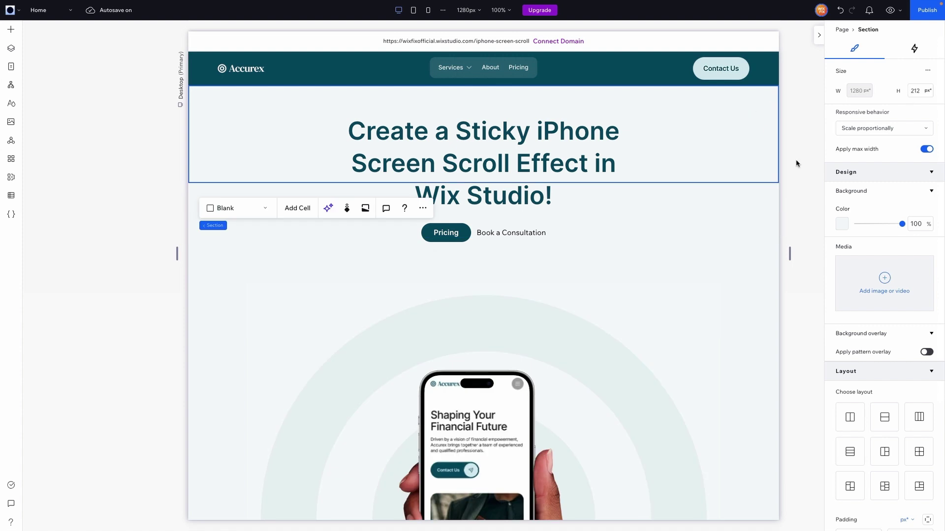
click(805, 172)
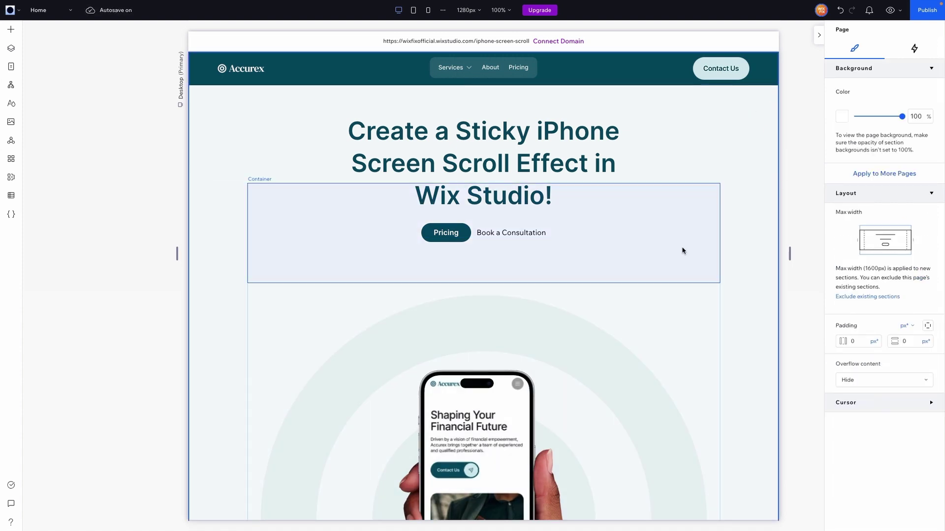
click(744, 148)
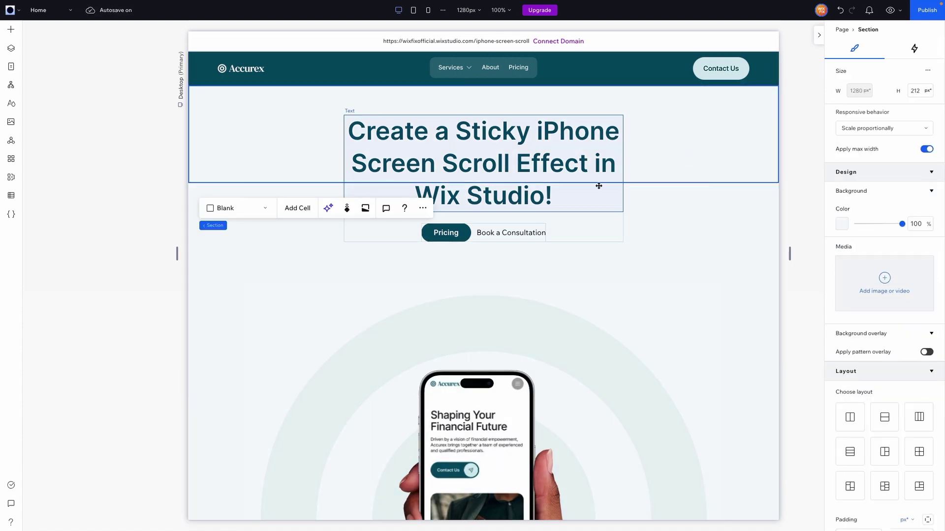
- Preview the desktop page and scroll to watch the screenshot move through the sticky phone
key(ctrl+shift+p)
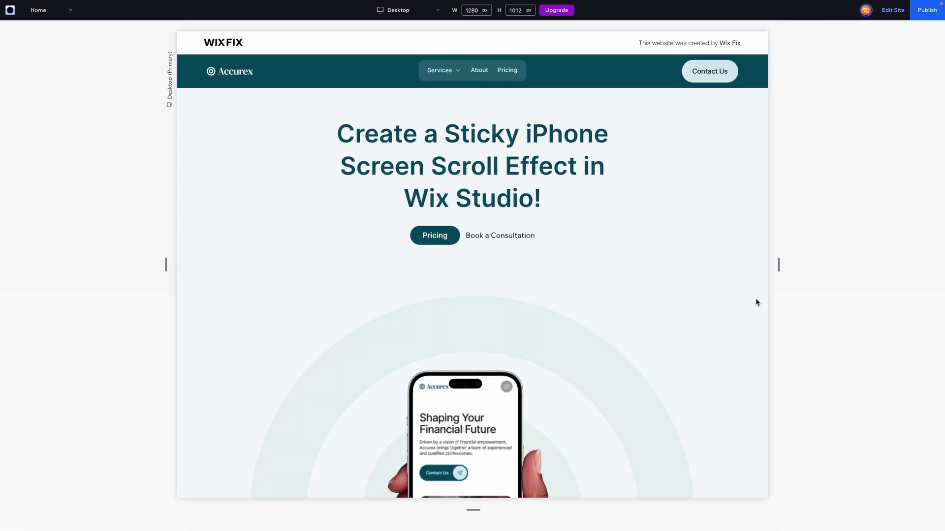
scroll(782, 227, down, 5)
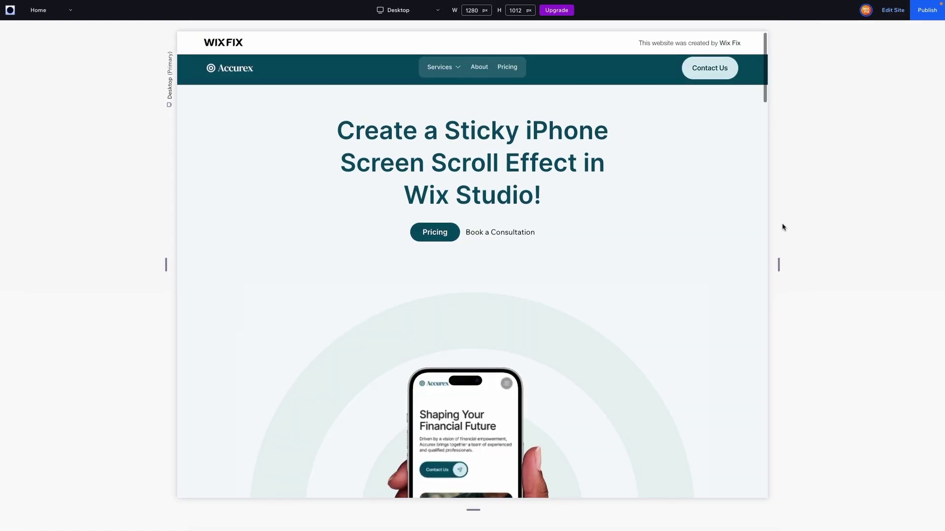
scroll(783, 227, down, 10)
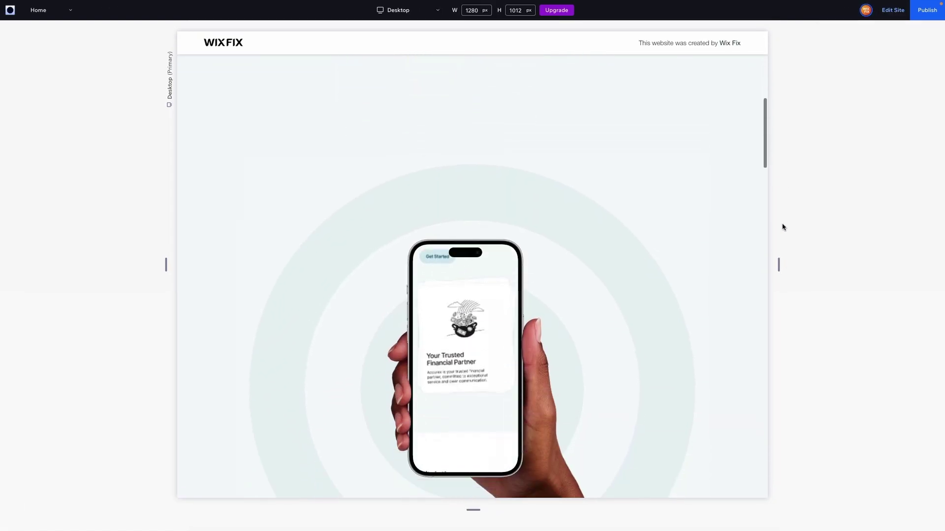
scroll(783, 227, down, 8)
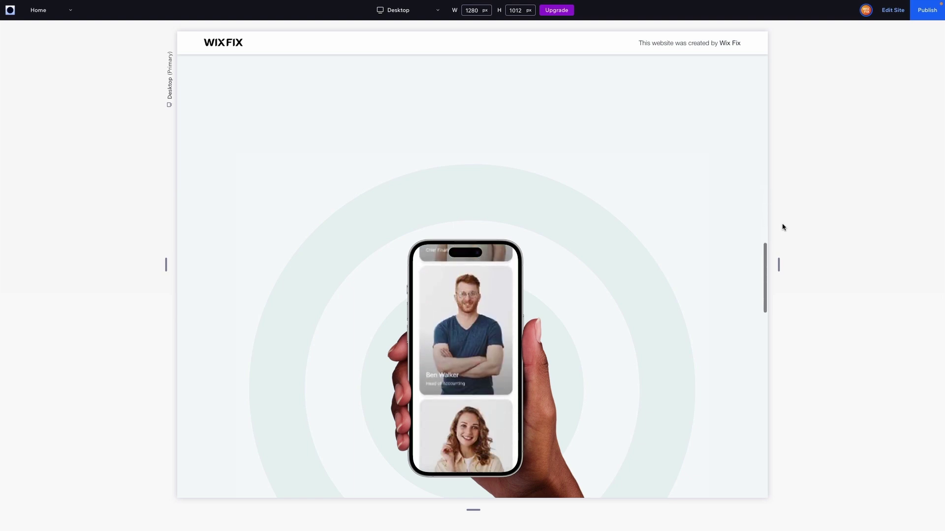
scroll(782, 226, down, 5)
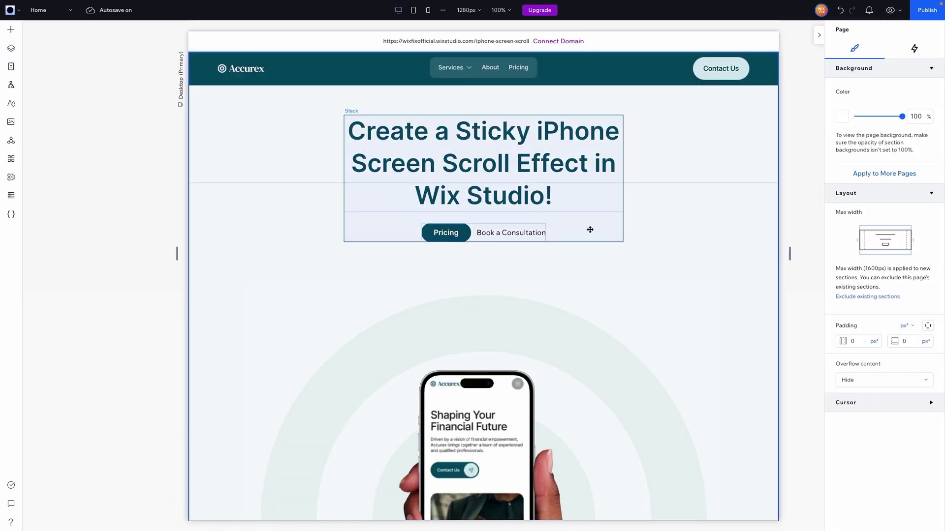
- Preview the 768 px tablet layout, scroll through the phone screen, then return to the editor
click(412, 15)
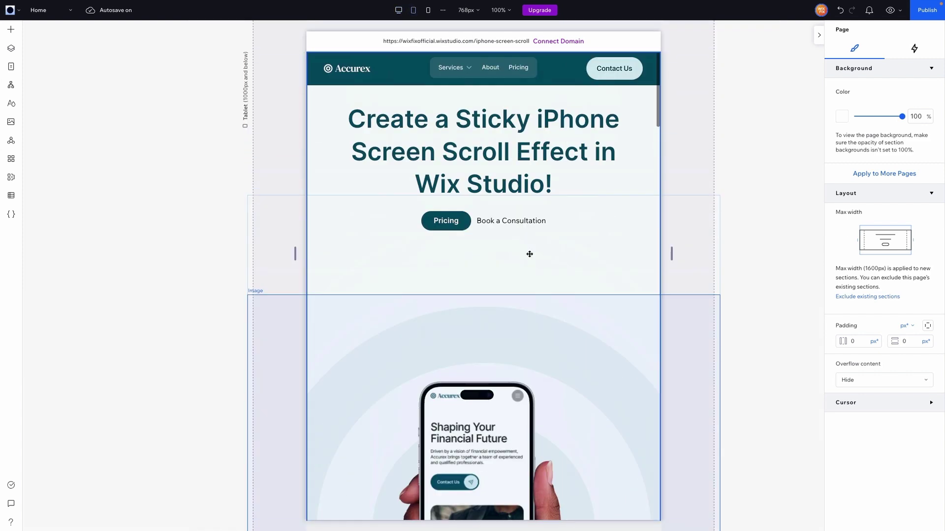
click(890, 10)
scroll(713, 220, down, 10)
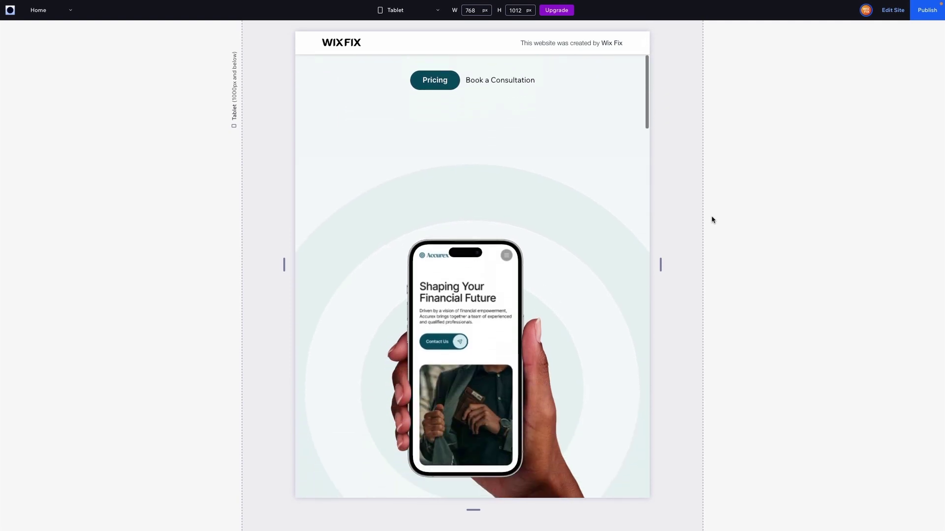
scroll(596, 215, down, 10)
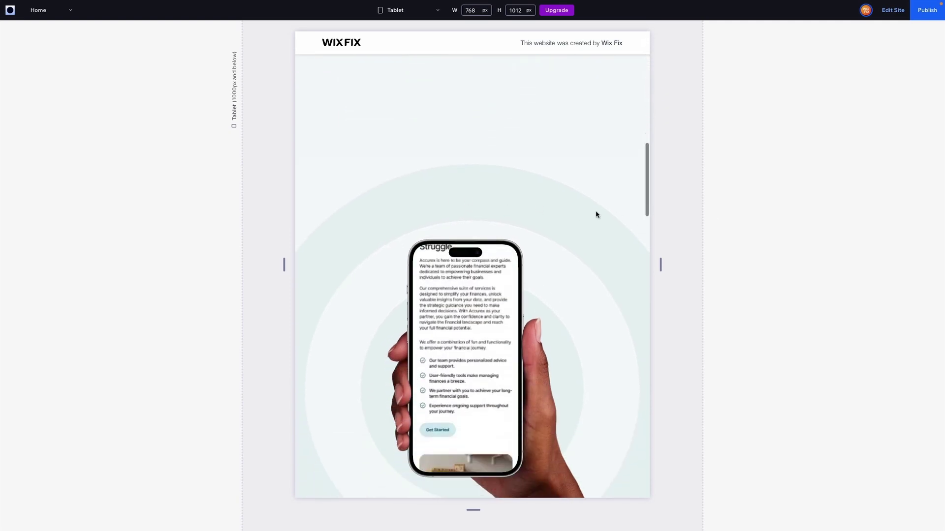
scroll(596, 215, down, 10)
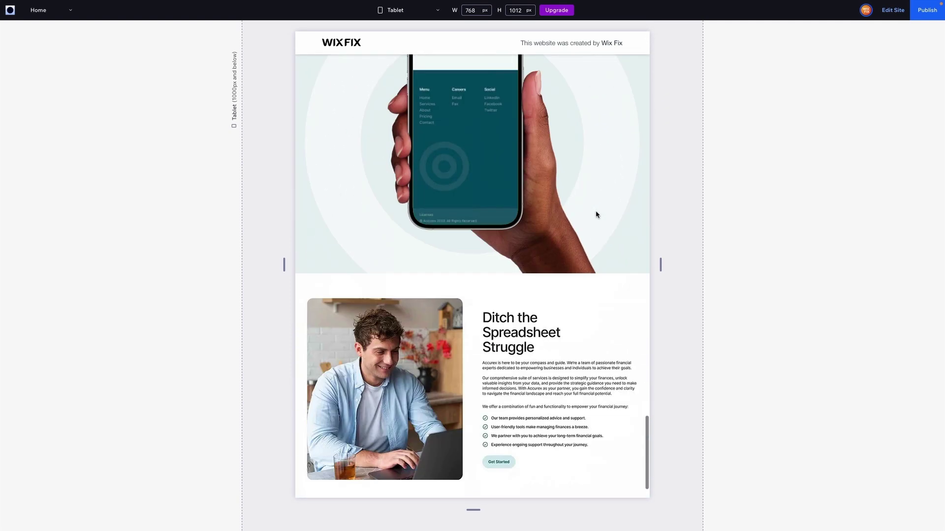
scroll(596, 215, up, 5)
scroll(596, 215, down, 3)
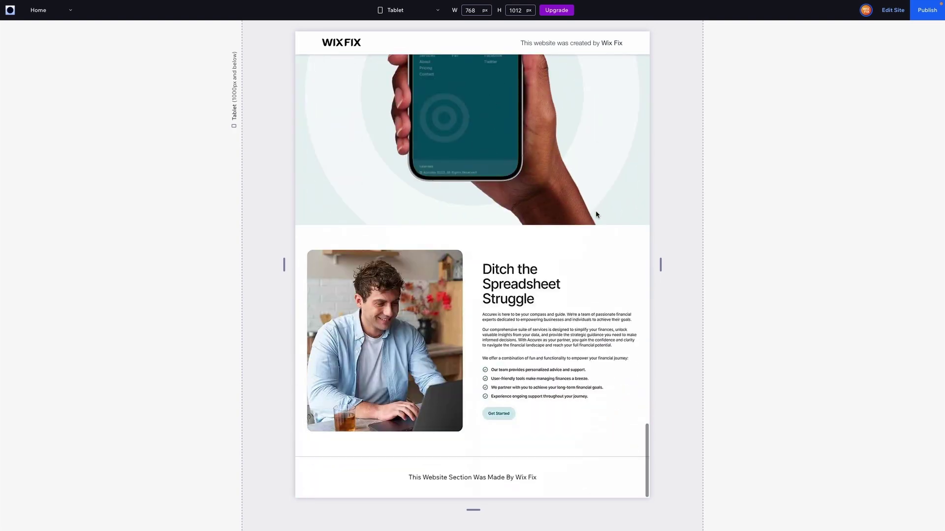
scroll(595, 215, up, 15)
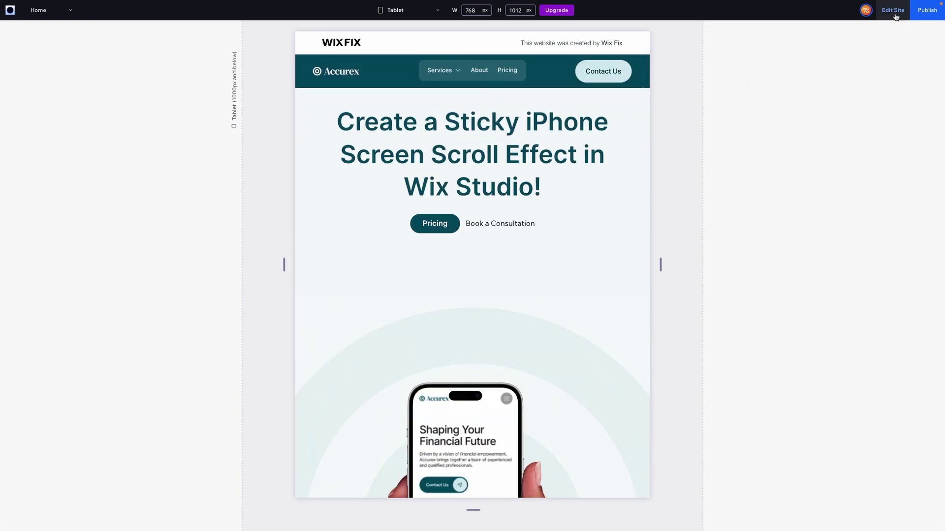
click(893, 11)
- At the 390 px mobile breakpoint, inspect the phone mockup image, still 1025 × 800 and wider than the page
click(429, 11)
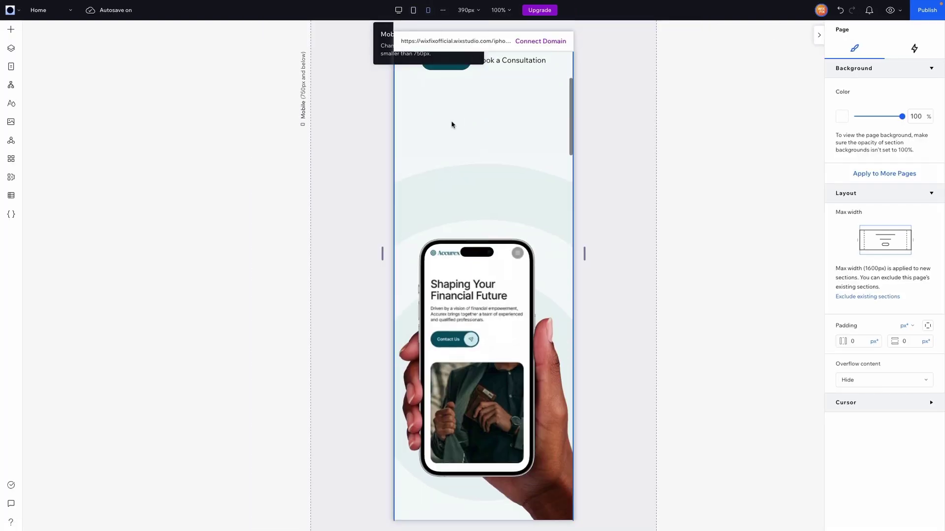
scroll(530, 319, down, 4)
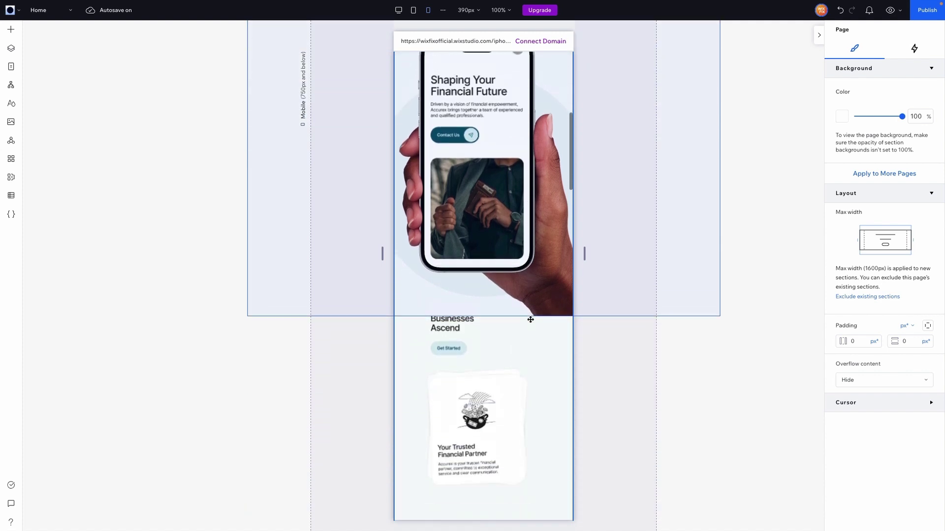
scroll(531, 315, up, 5)
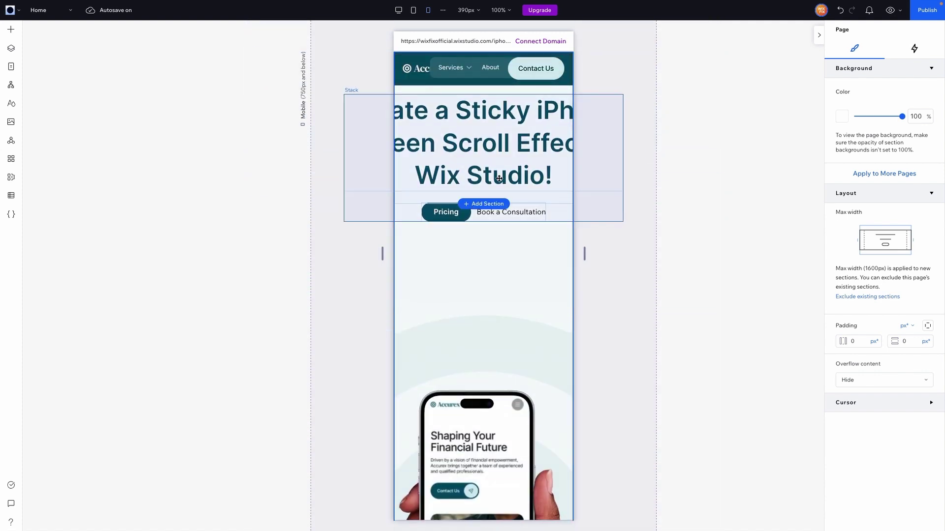
scroll(539, 298, down, 5)
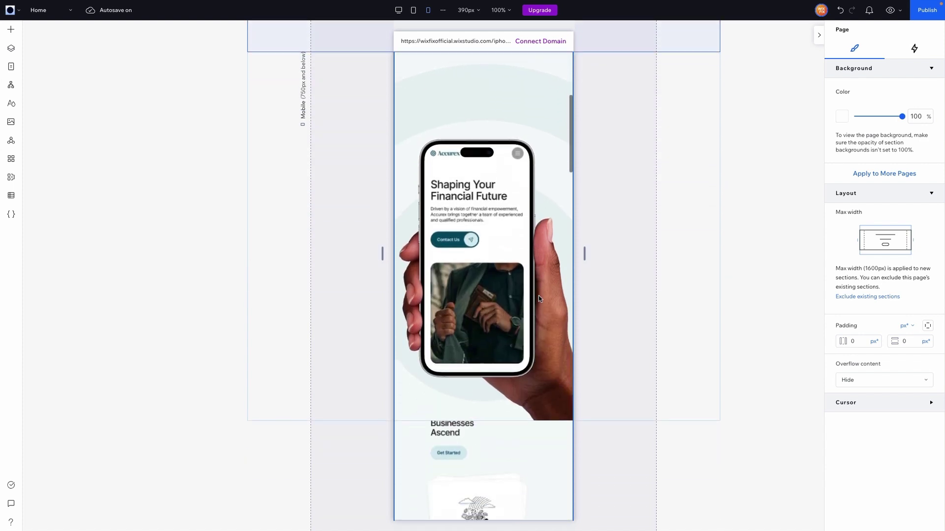
scroll(538, 296, up, 4)
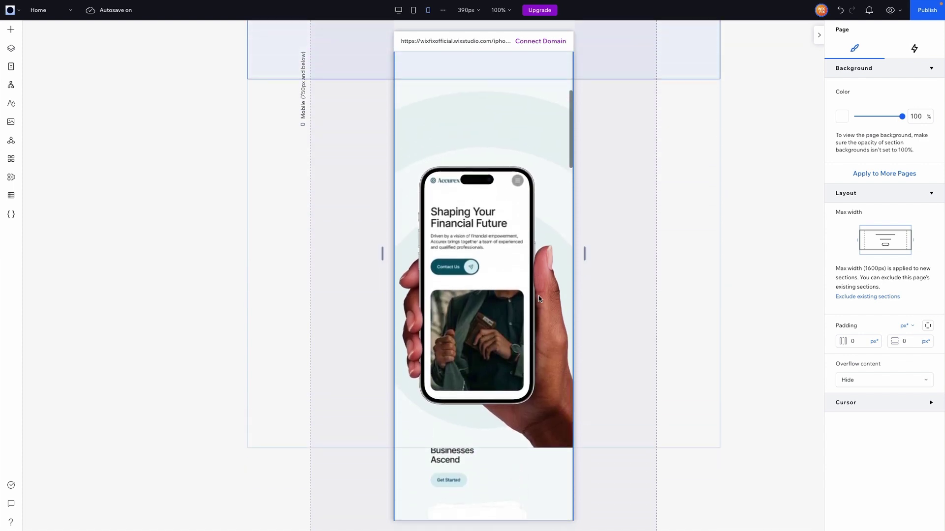
click(496, 301)
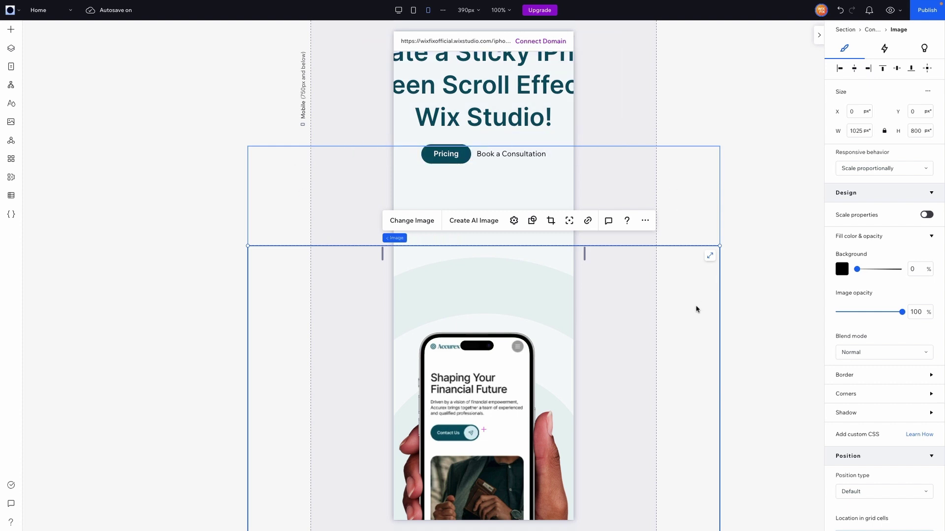
scroll(527, 322, down, 2)
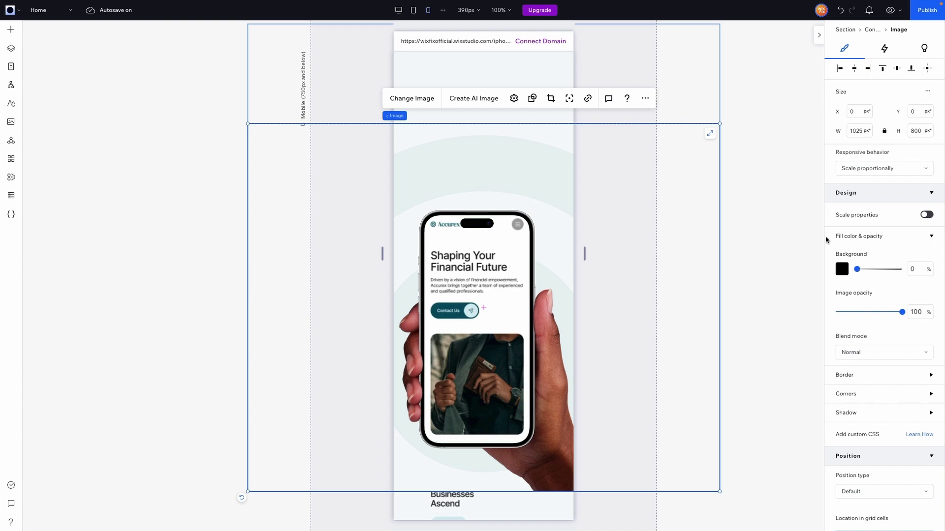
click(733, 190)
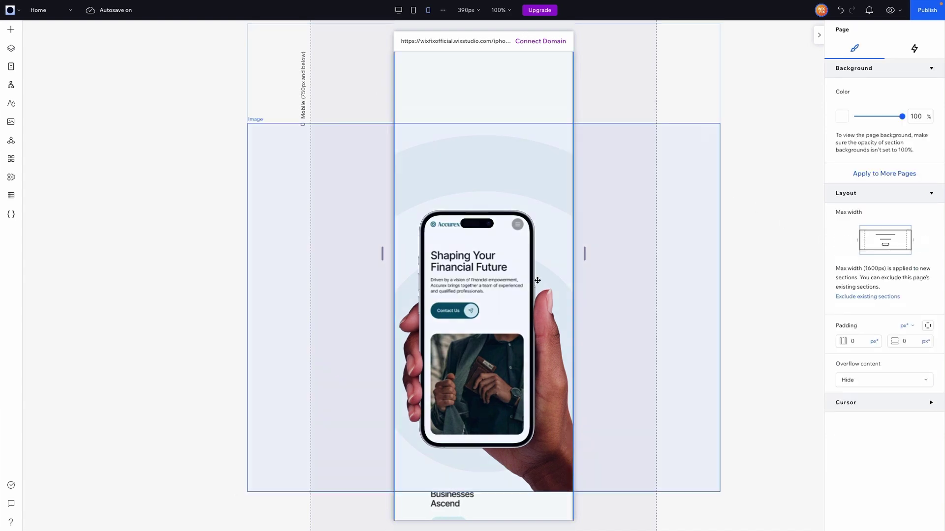
- Return the canvas to the 1280 px desktop breakpoint from the top of the page
scroll(537, 280, up, 4)
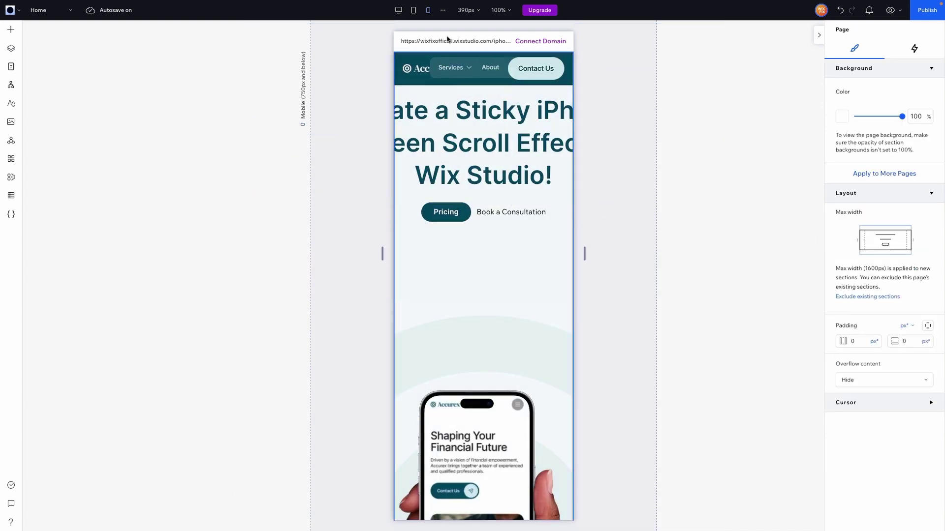
click(398, 10)
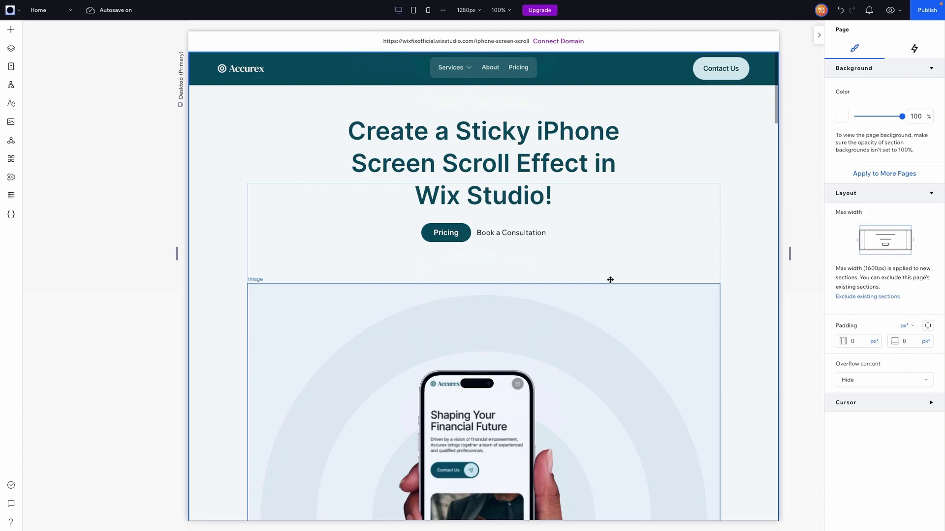